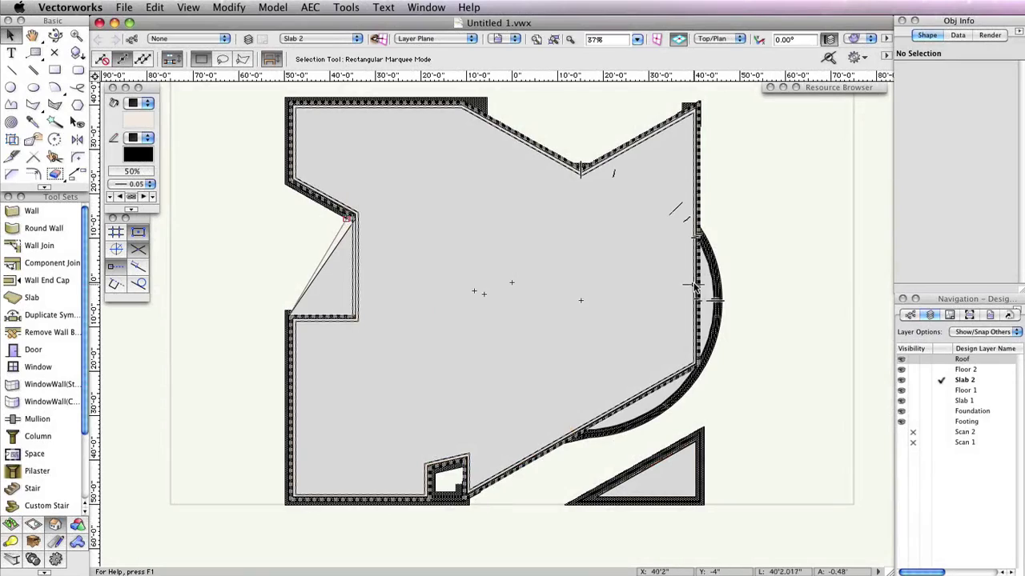
- Set the layer options to Show/Snap/Modify Others and open the Slab 1 floor's outline for editing
{"action": "left_click", "coordinate": [1008, 337]}
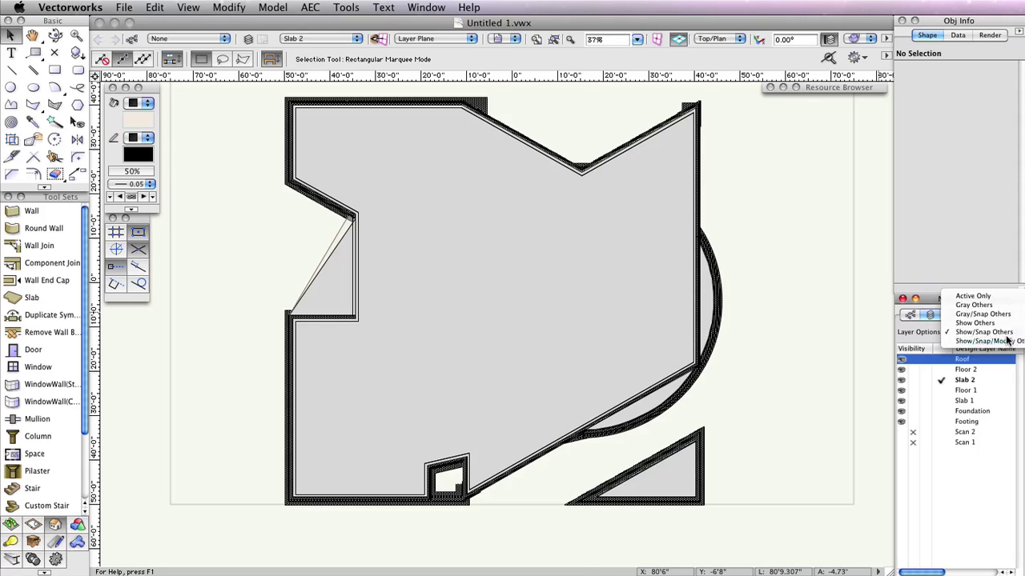
{"action": "left_click", "coordinate": [1007, 341]}
{"action": "left_click", "coordinate": [393, 229]}
{"action": "scroll", "coordinate": [312, 228], "scroll_direction": "up", "scroll_amount": 5}
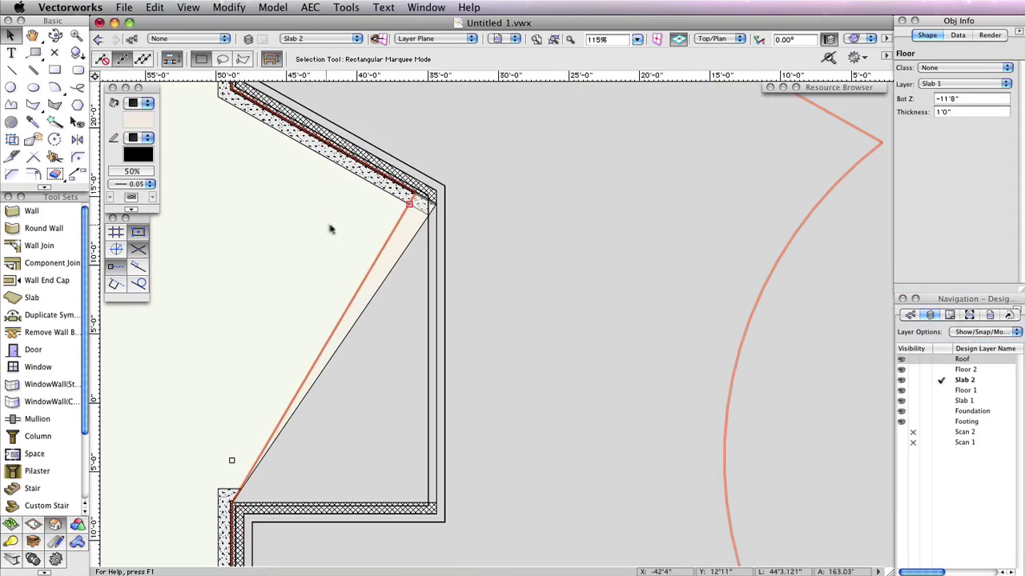
{"action": "double_click", "coordinate": [399, 223]}
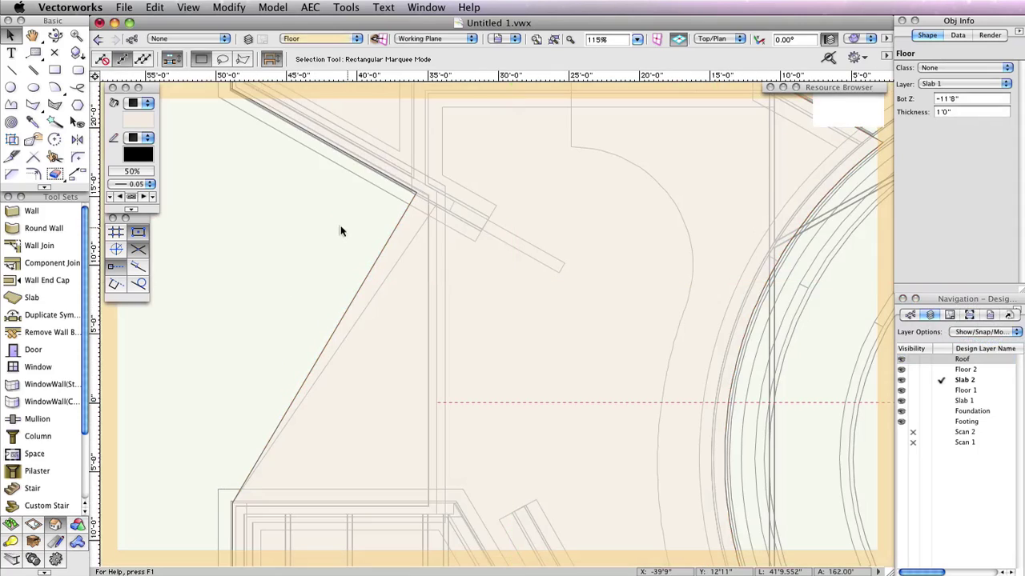
- Reshape the floor polyline by moving its entrance corner vertex along the angled wall to the vertical wall line, and exit floor editing
{"action": "left_click", "coordinate": [396, 213]}
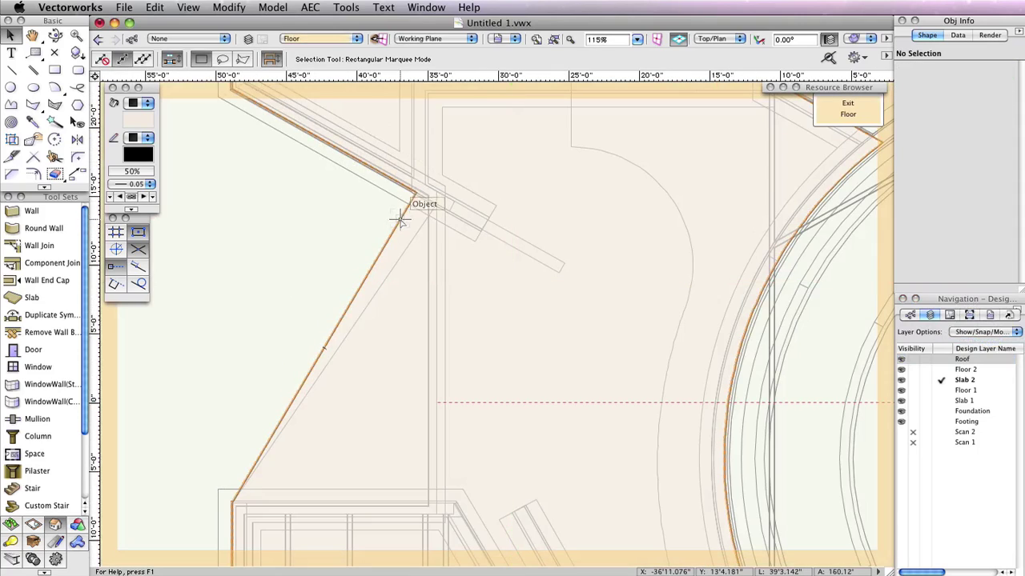
{"action": "left_click", "coordinate": [33, 140]}
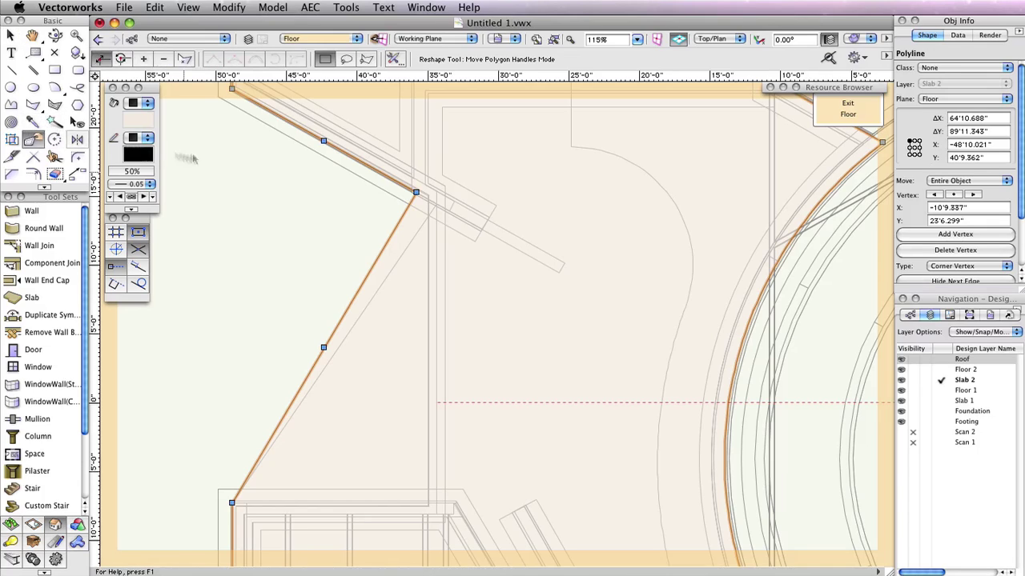
{"action": "scroll", "coordinate": [435, 198], "scroll_direction": "up", "scroll_amount": 3}
{"action": "scroll", "coordinate": [434, 199], "scroll_direction": "up", "scroll_amount": 2}
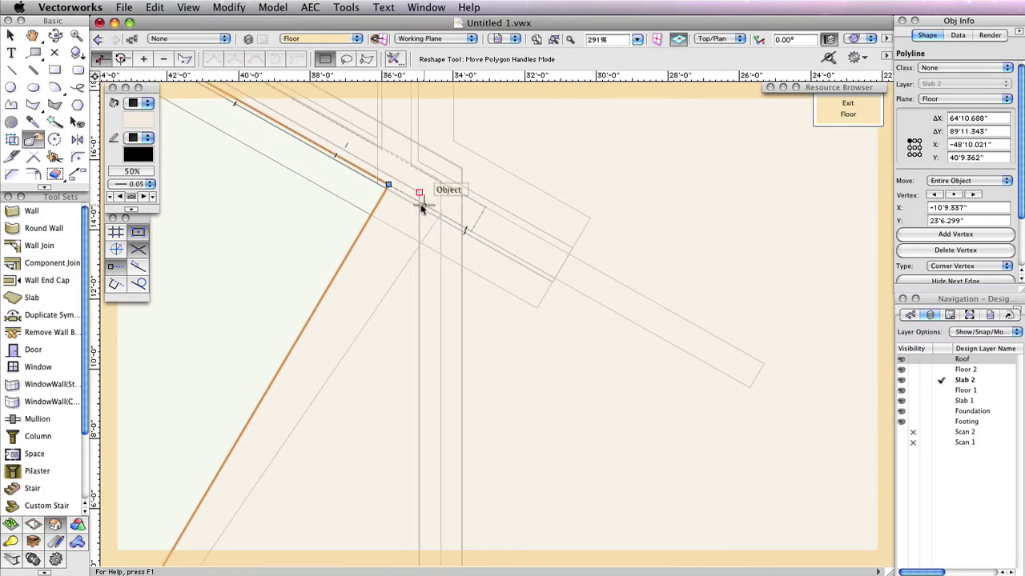
{"action": "left_click_drag", "start_coordinate": [388, 184], "coordinate": [440, 213]}
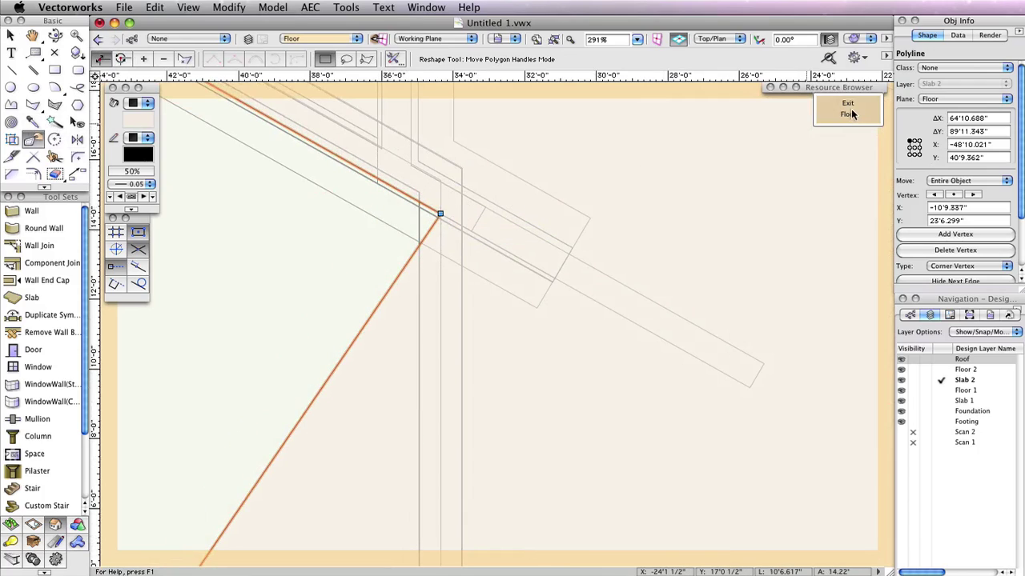
{"action": "left_click", "coordinate": [847, 109]}
- Hide the Roof, Floor 2, Slab 2, Foundation and Footing layers and show the Scan 1 layer
{"action": "scroll", "coordinate": [650, 230], "scroll_direction": "down", "scroll_amount": 10}
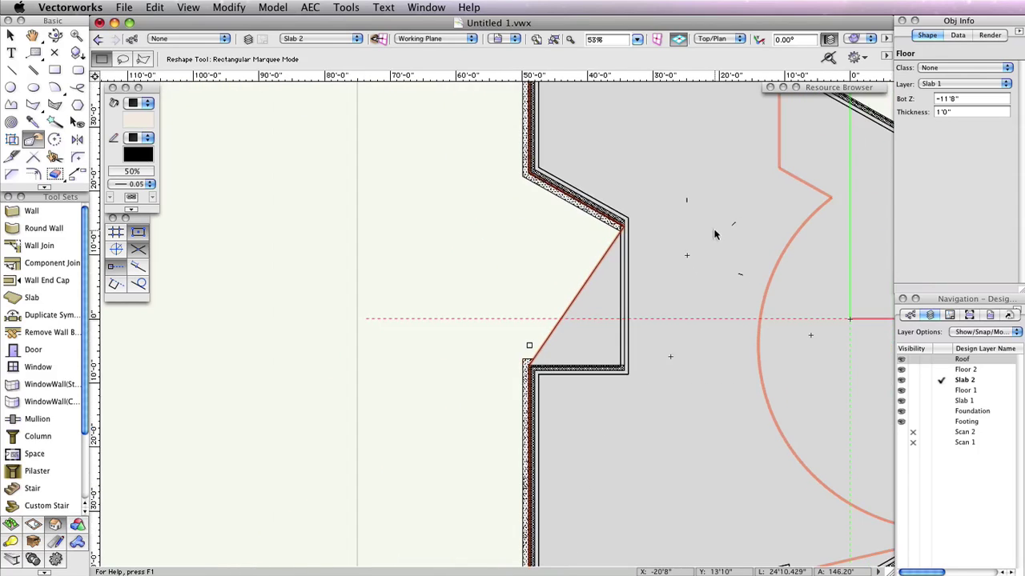
{"action": "scroll", "coordinate": [712, 232], "scroll_direction": "down", "scroll_amount": 3}
{"action": "key", "text": "h"}
{"action": "mouse_move", "coordinate": [663, 238]}
{"action": "left_mouse_down"}
{"action": "mouse_move", "coordinate": [500, 242]}
{"action": "mouse_move", "coordinate": [485, 233]}
{"action": "left_mouse_up"}
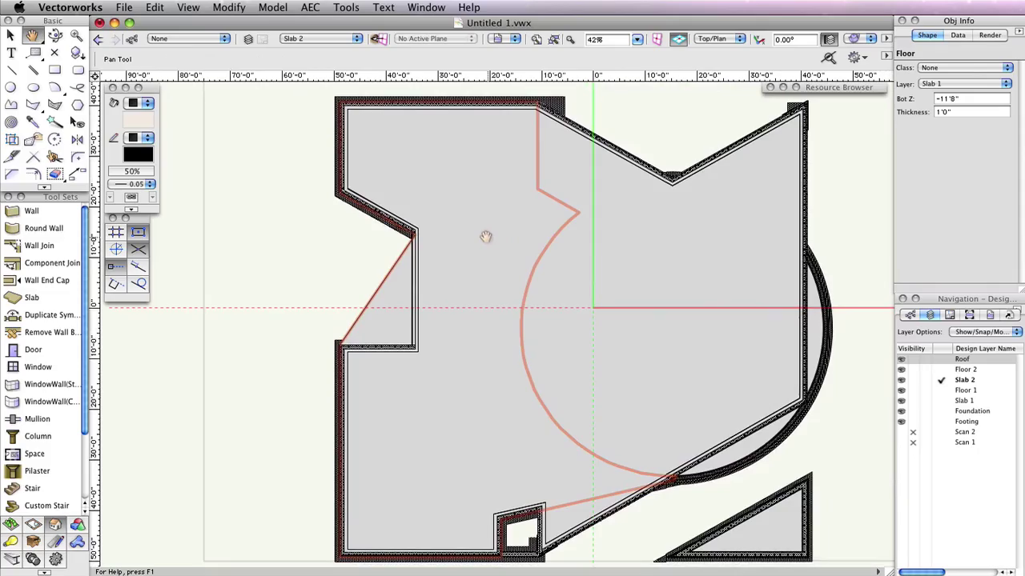
{"action": "scroll", "coordinate": [486, 233], "scroll_direction": "down", "scroll_amount": 1}
{"action": "key", "text": "shift+r"}
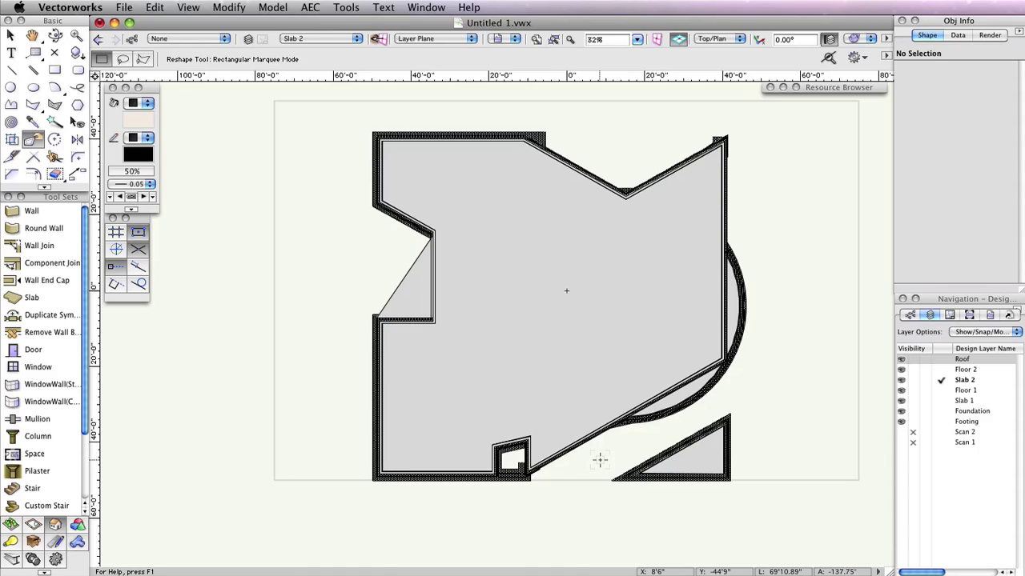
{"action": "left_click", "coordinate": [911, 359]}
{"action": "left_click", "coordinate": [913, 369]}
{"action": "left_click", "coordinate": [913, 379]}
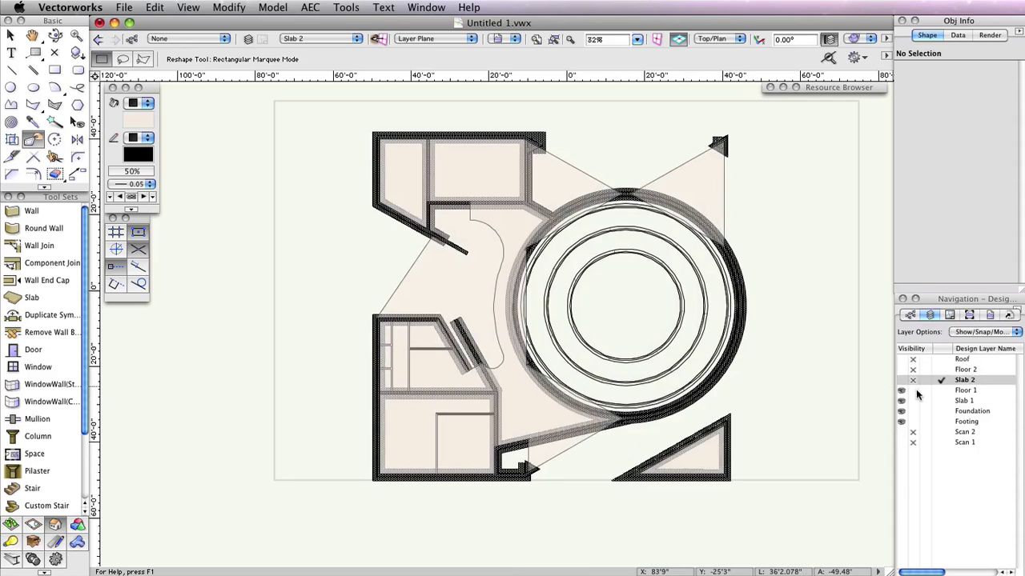
{"action": "left_click", "coordinate": [913, 411]}
{"action": "left_click", "coordinate": [912, 421]}
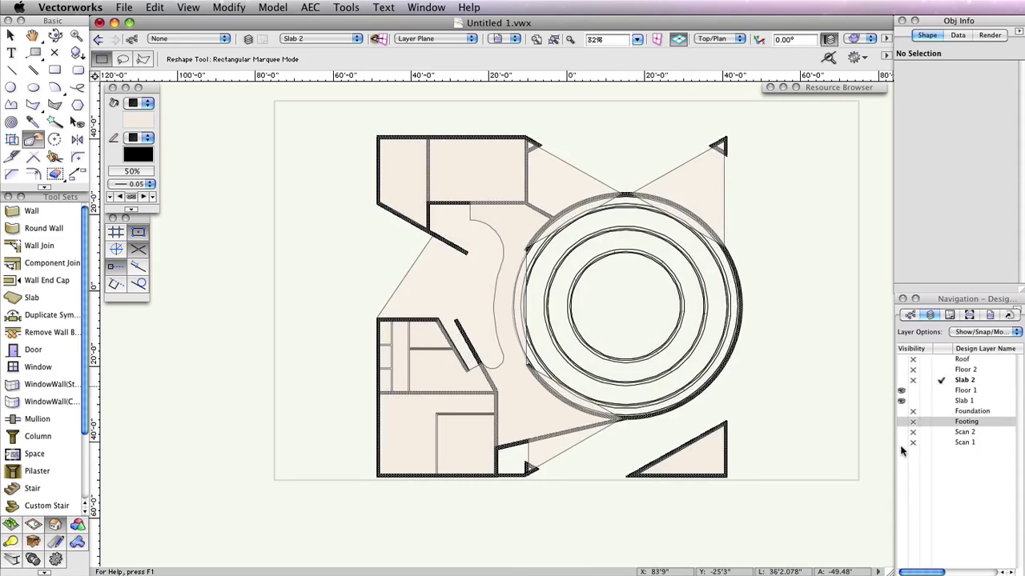
{"action": "left_click", "coordinate": [902, 442]}
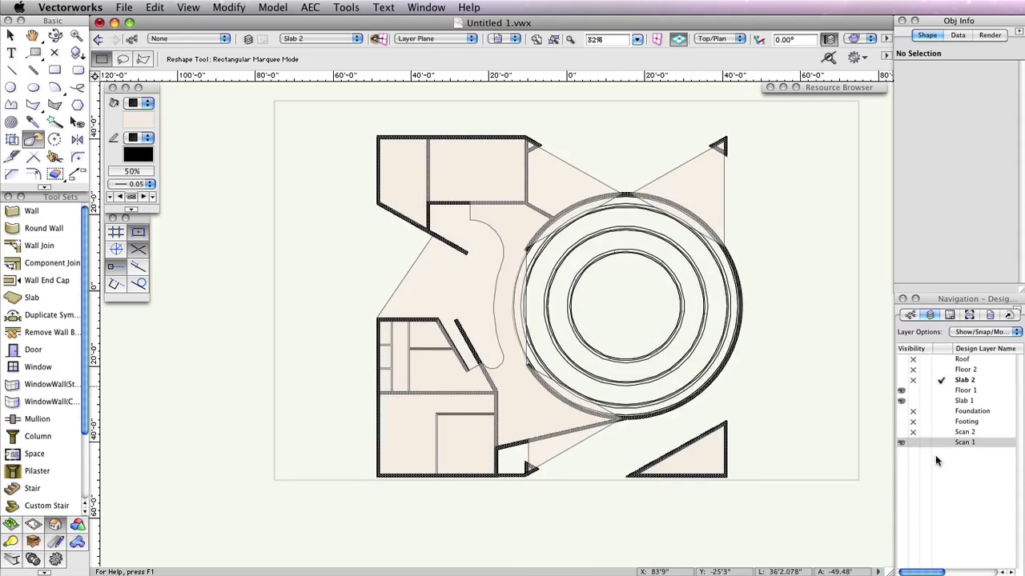
- Make Floor 1 the active layer and set the layer options to Show/Snap Others
{"action": "left_click", "coordinate": [955, 391]}
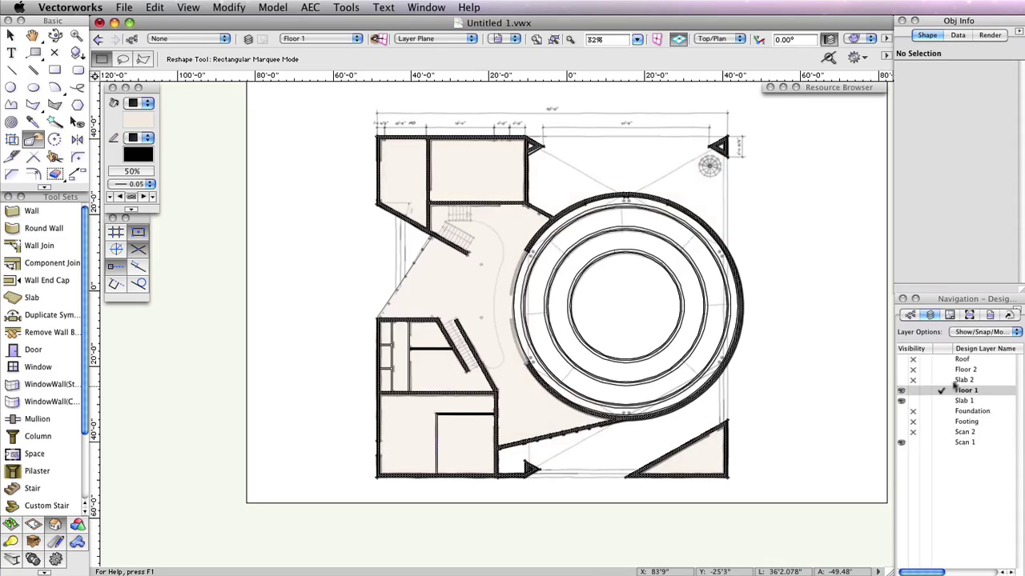
{"action": "left_click", "coordinate": [992, 333]}
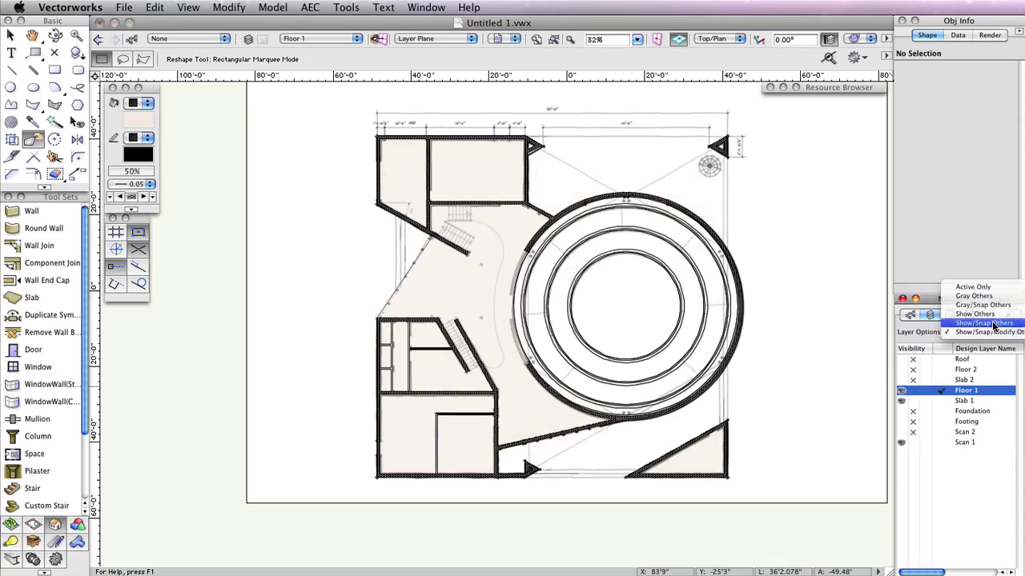
{"action": "left_click", "coordinate": [994, 323]}
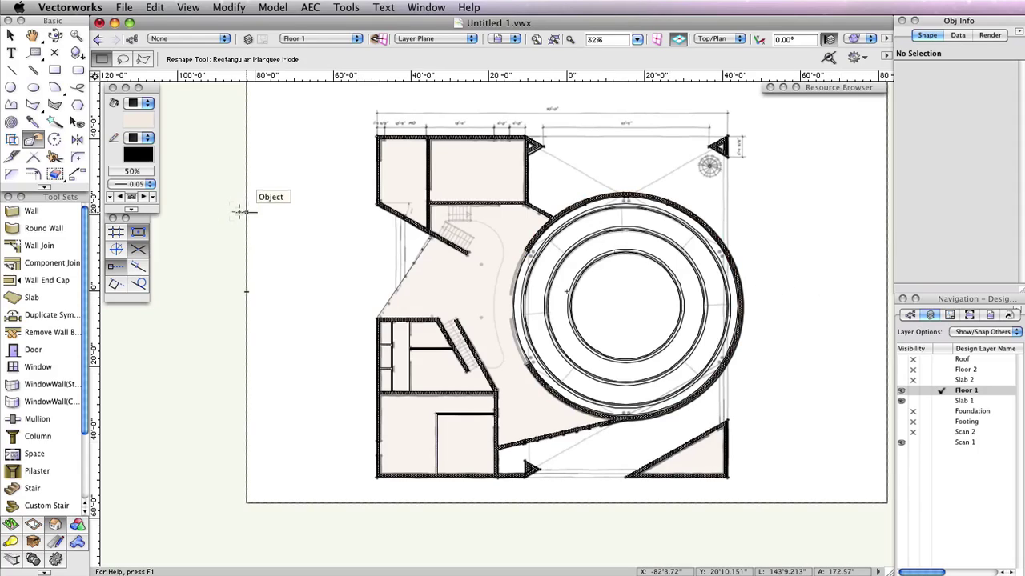
- Set the default fill colour to light gray and the default opacity to 100%
{"action": "left_click", "coordinate": [142, 120]}
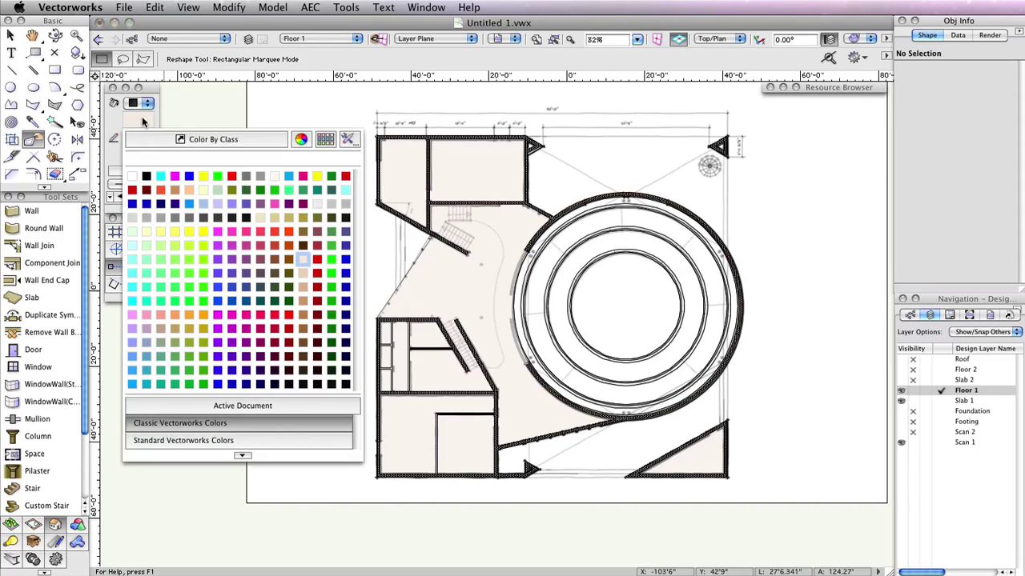
{"action": "left_click", "coordinate": [133, 218]}
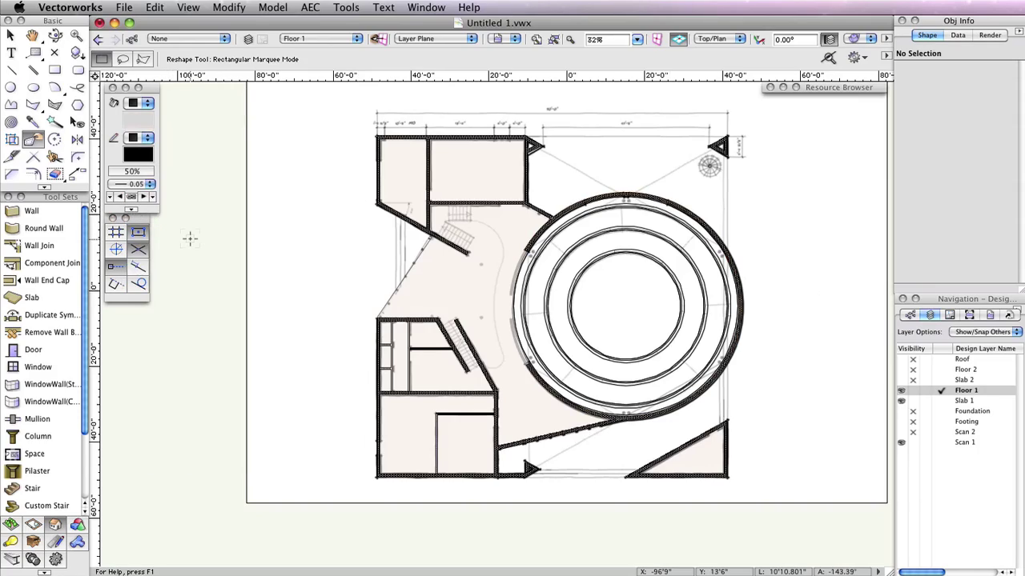
{"action": "left_click", "coordinate": [139, 171]}
{"action": "left_click_drag", "start_coordinate": [679, 217], "coordinate": [730, 217]}
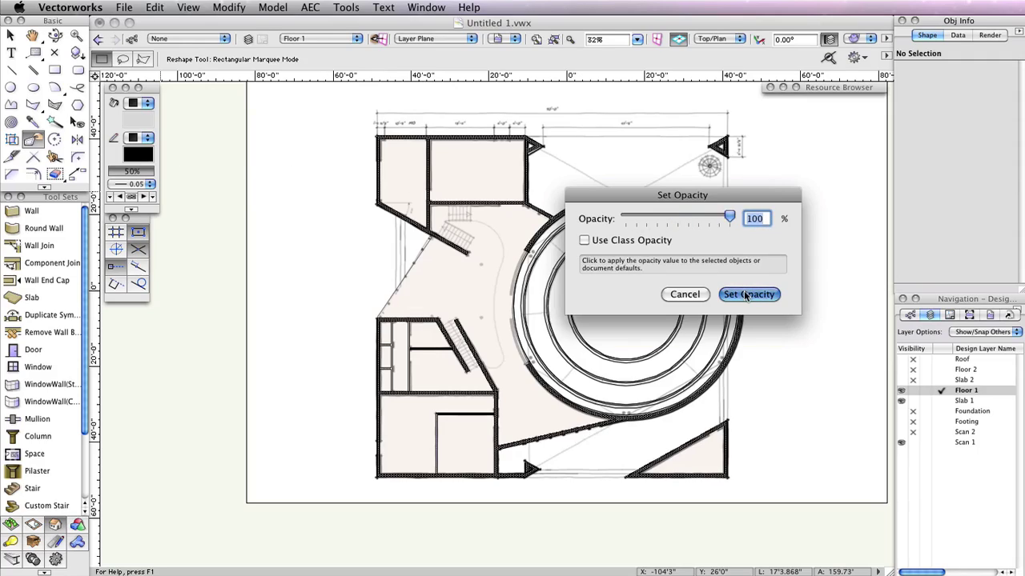
{"action": "left_click", "coordinate": [746, 295]}
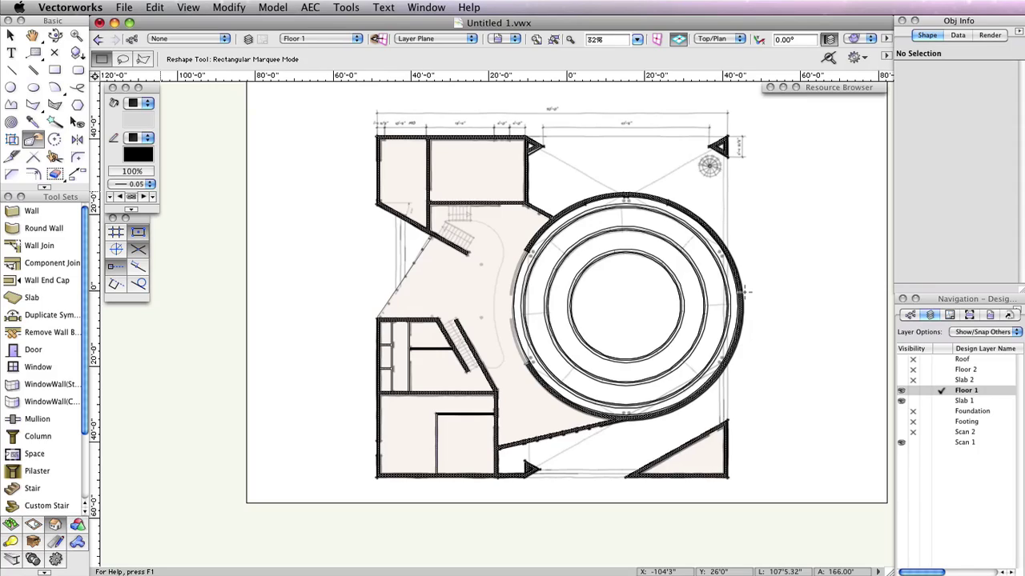
- Load the Generic-Ext Bearing-6" style in the Wall tool preferences and delete its finish and structure components
{"action": "left_click", "coordinate": [50, 213]}
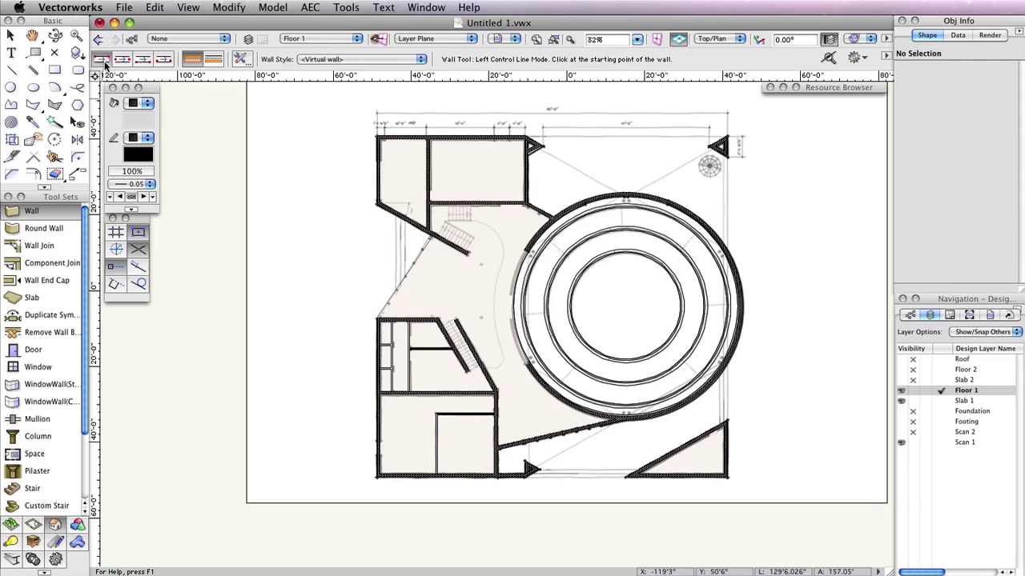
{"action": "left_click", "coordinate": [238, 61]}
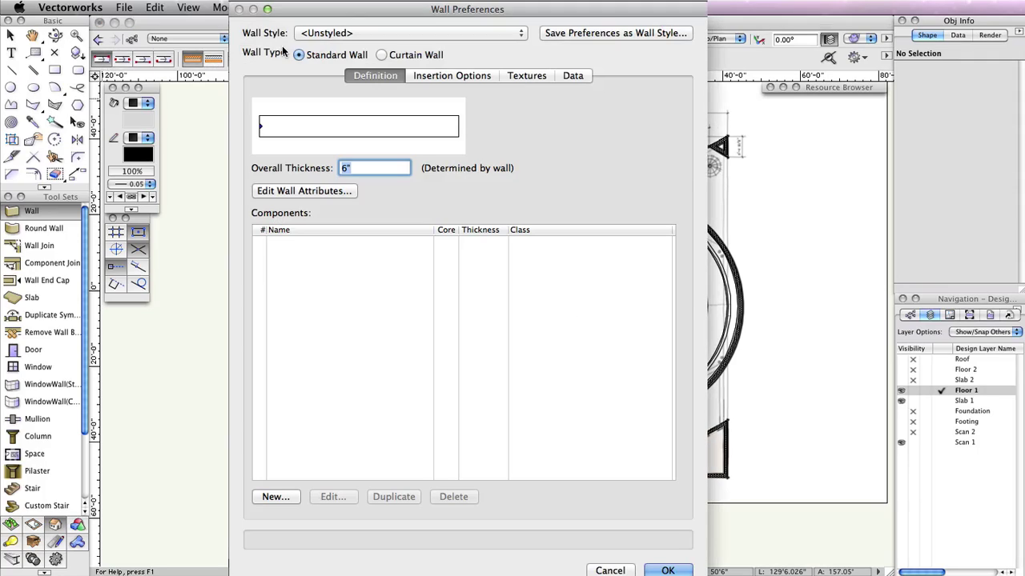
{"action": "left_click", "coordinate": [352, 36]}
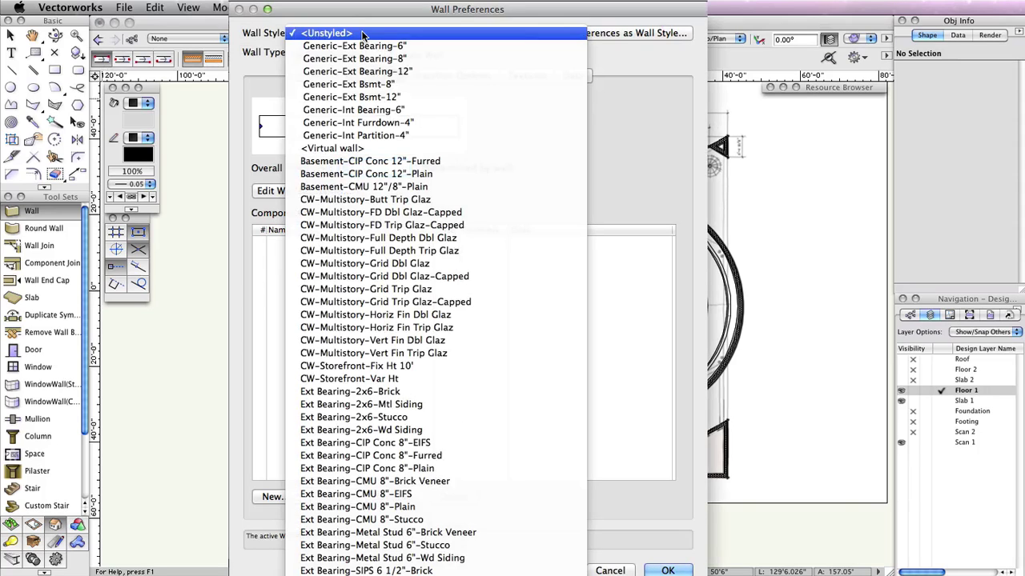
{"action": "left_click", "coordinate": [418, 45]}
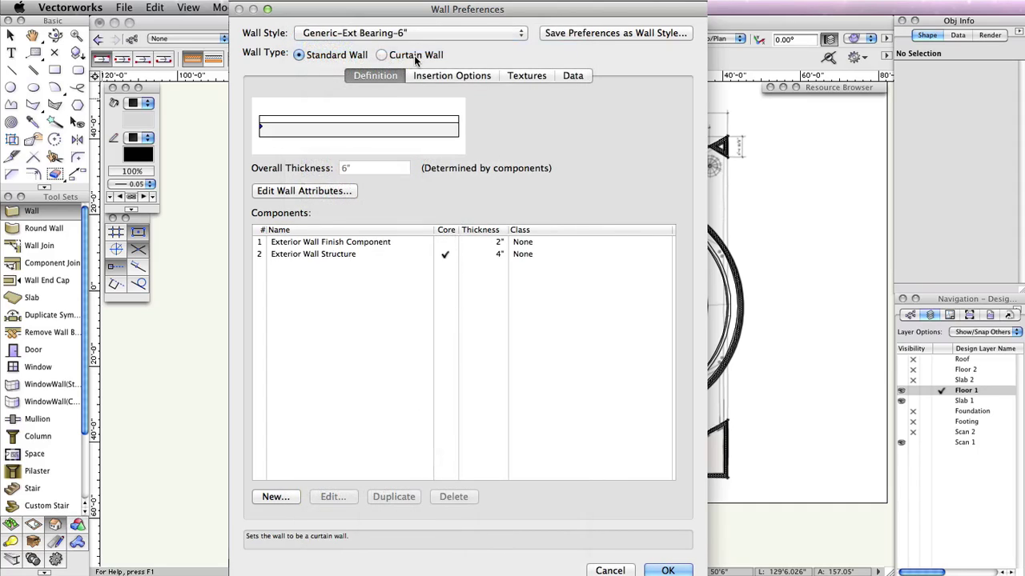
{"action": "left_click", "coordinate": [317, 243]}
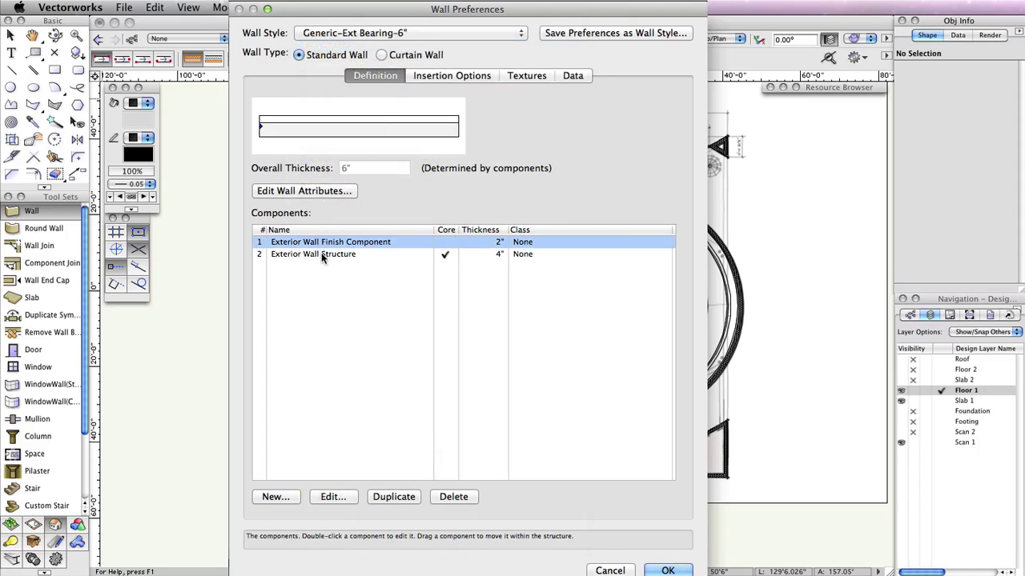
{"action": "left_click", "coordinate": [321, 254]}
{"action": "left_click", "coordinate": [453, 496]}
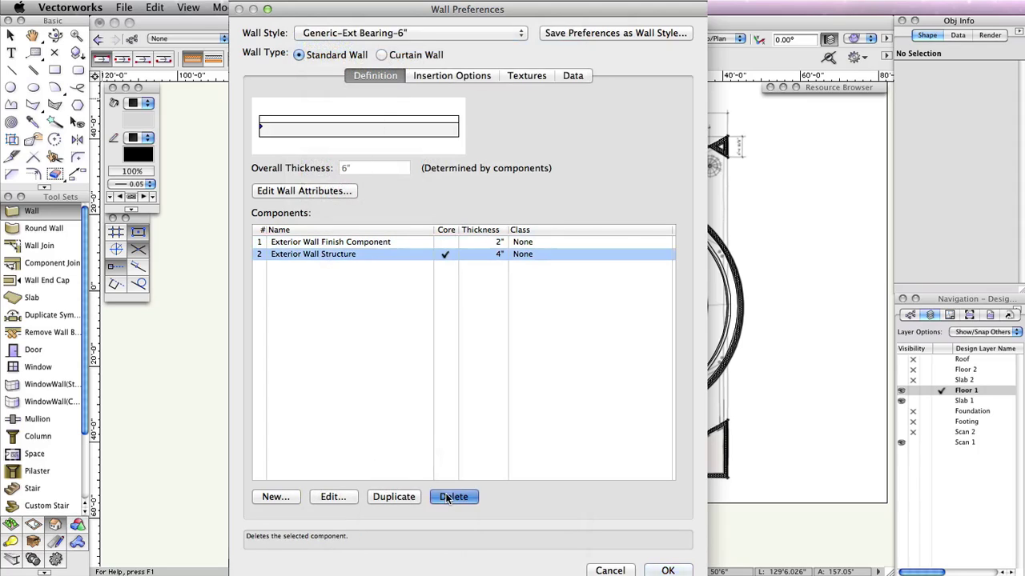
{"action": "left_click", "coordinate": [450, 496]}
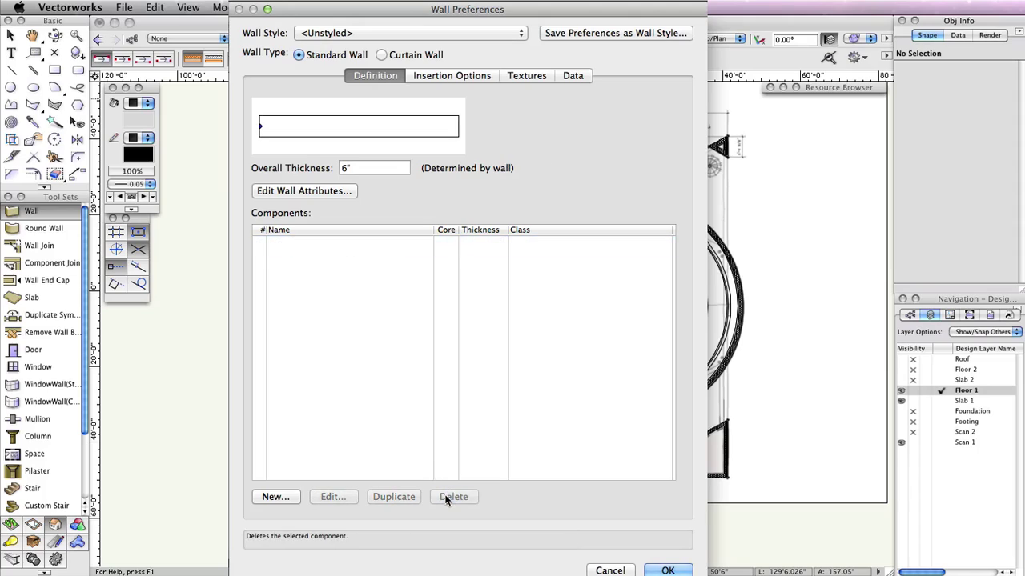
- Add a wall component named Wood with a thickness of 4 and assign it a component class from the Wall group
{"action": "left_click", "coordinate": [275, 496]}
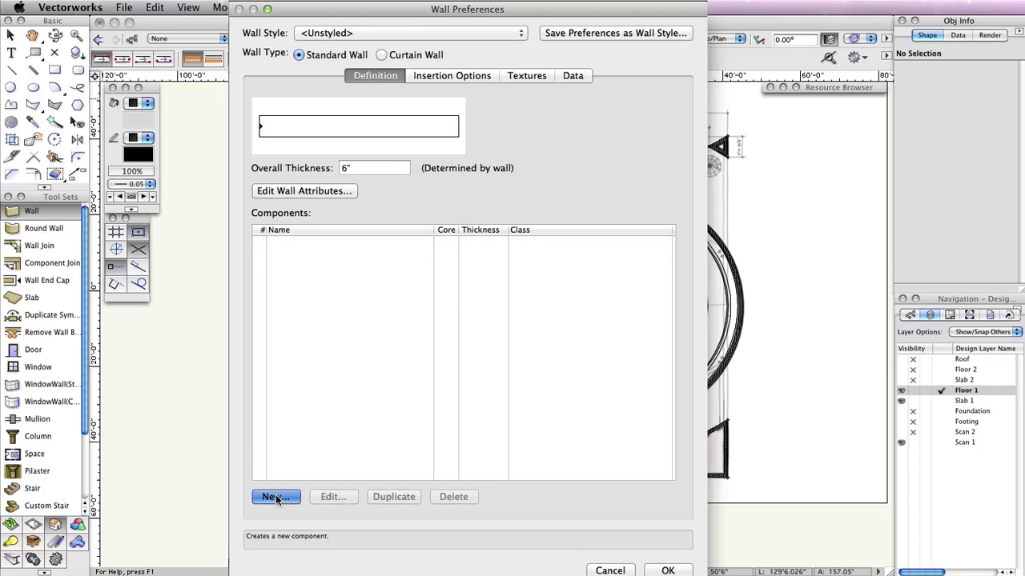
{"action": "type", "text": "Wood"}
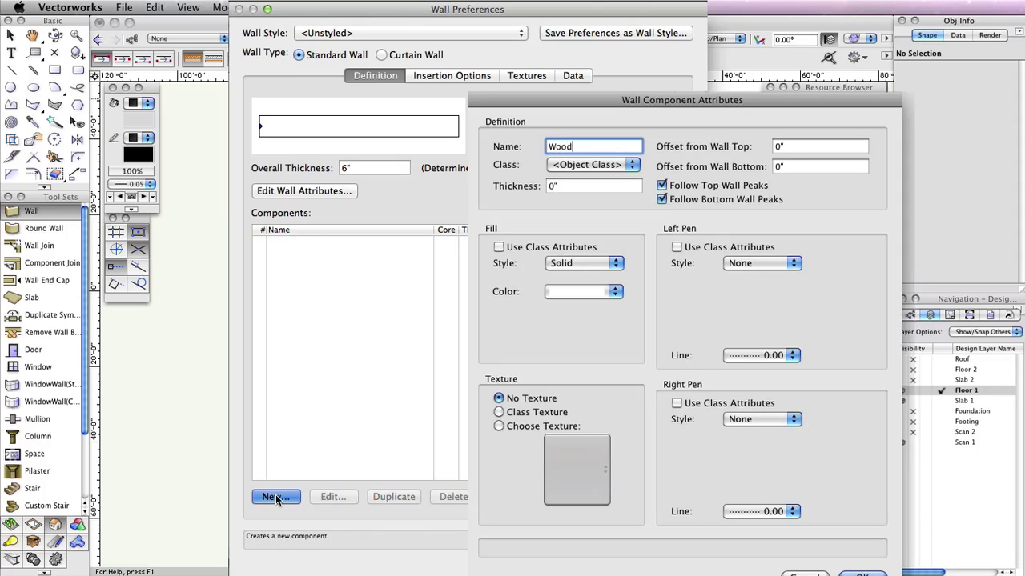
{"action": "key", "text": "Tab"}
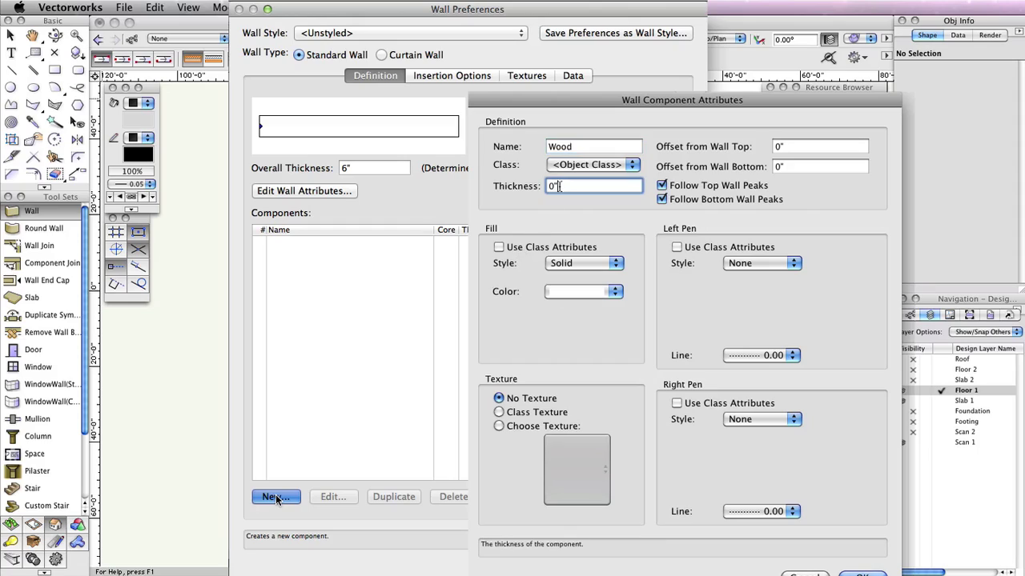
{"action": "type", "text": "4"}
{"action": "left_click", "coordinate": [601, 165]}
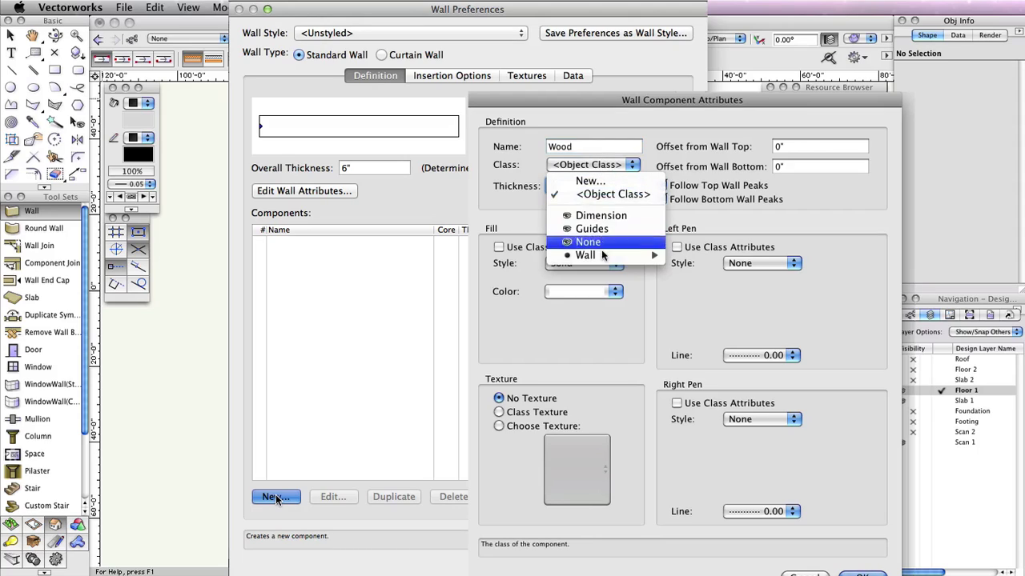
{"action": "mouse_move", "coordinate": [602, 255]}
{"action": "mouse_move", "coordinate": [720, 255]}
{"action": "left_click", "coordinate": [832, 282]}
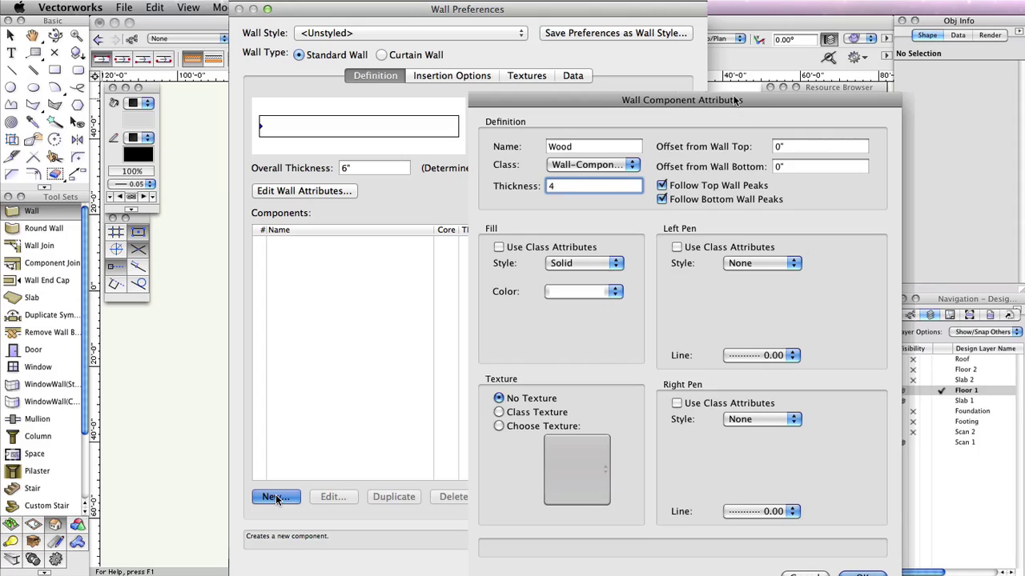
{"action": "key", "text": "Return"}
- Save the wall preferences as a wall style named "Exterior- Wood Frame-Window"
{"action": "left_click", "coordinate": [465, 76]}
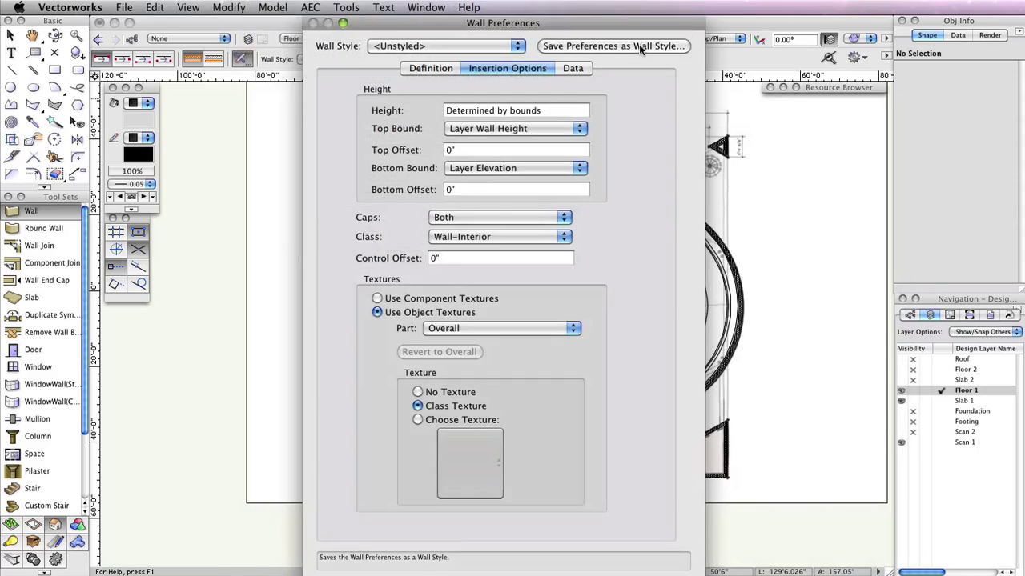
{"action": "left_click", "coordinate": [638, 47]}
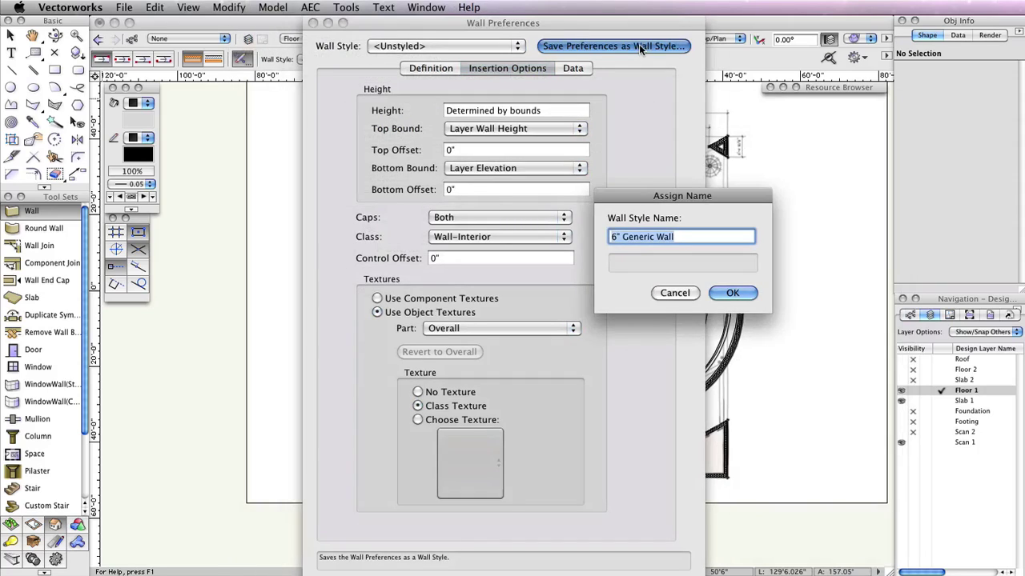
{"action": "type", "text": "Exterior- Wood Frame-Window"}
{"action": "key", "text": "Return"}
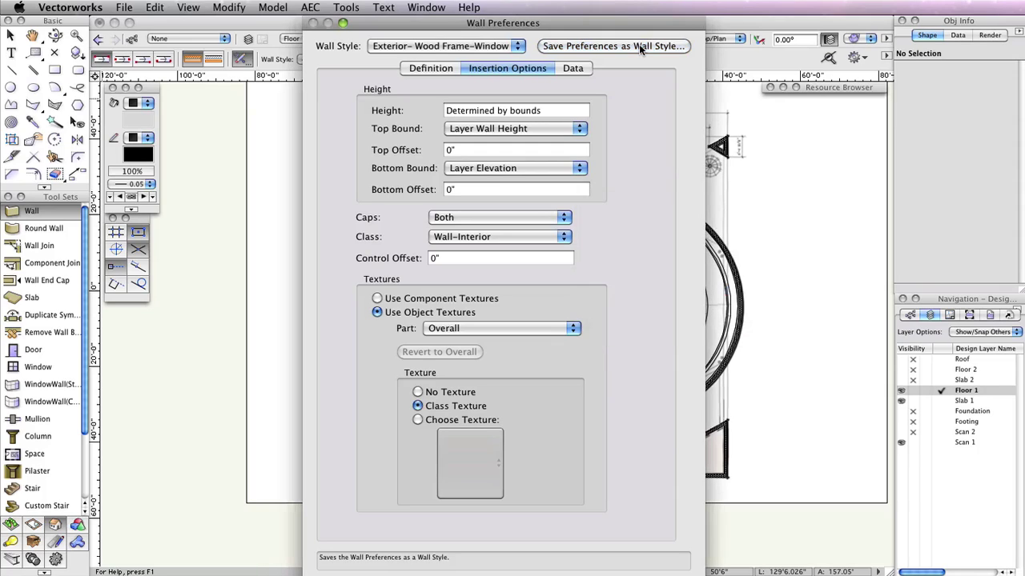
- Draw an Exterior- Wood Frame-Window wall on Floor 1 along the scanned diagonal window line, from the lower block wall's corner to the angled upper wall
{"action": "key", "text": "Return"}
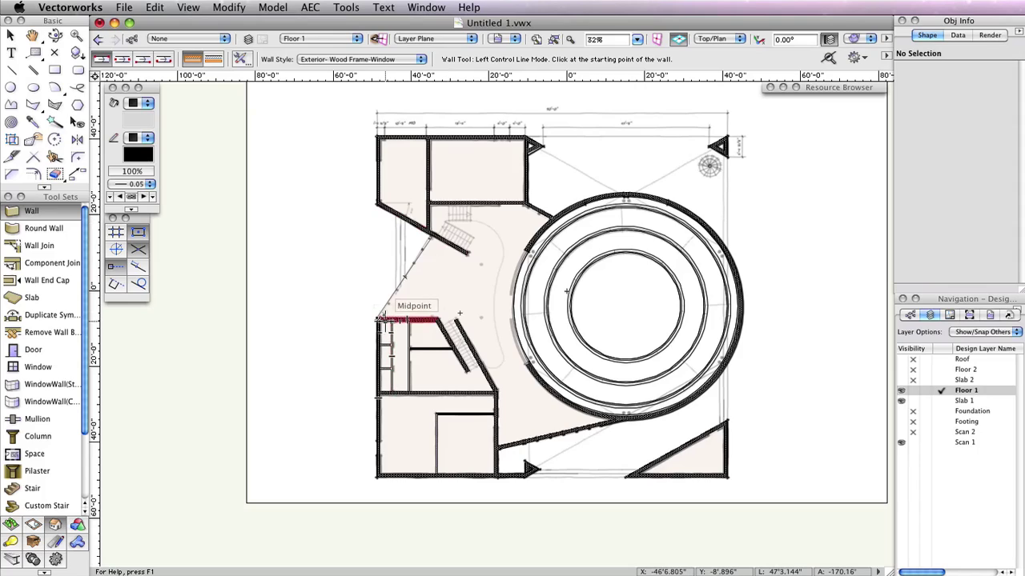
{"action": "scroll", "coordinate": [382, 320], "scroll_direction": "up", "scroll_amount": 5}
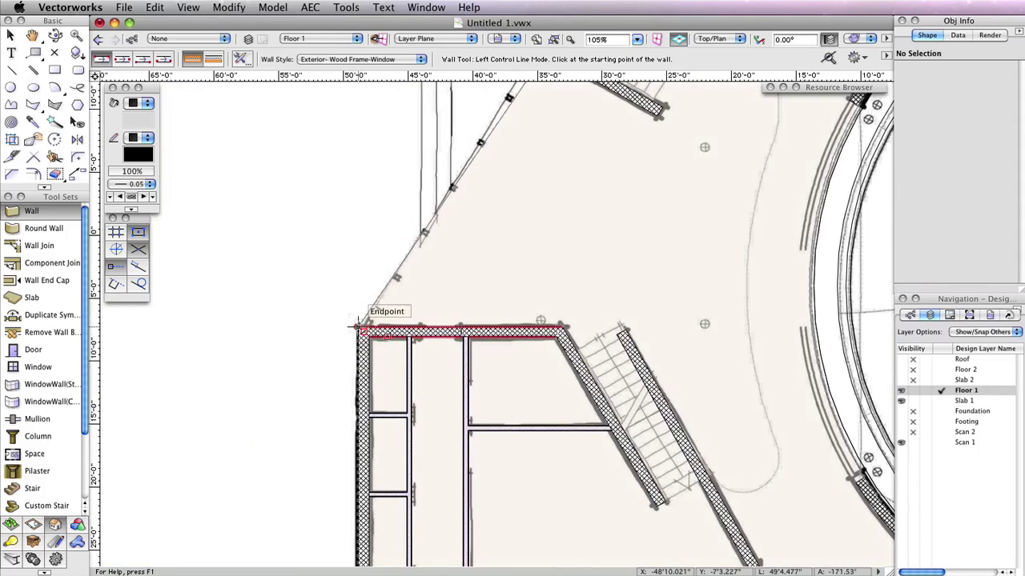
{"action": "left_click", "coordinate": [358, 326]}
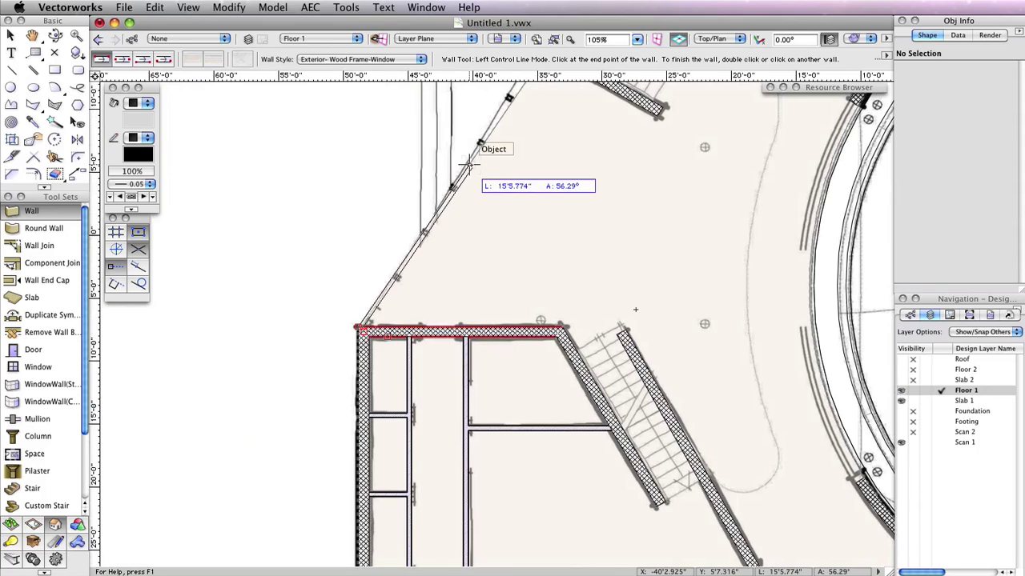
{"action": "left_click_drag", "start_coordinate": [472, 156], "coordinate": [382, 400]}
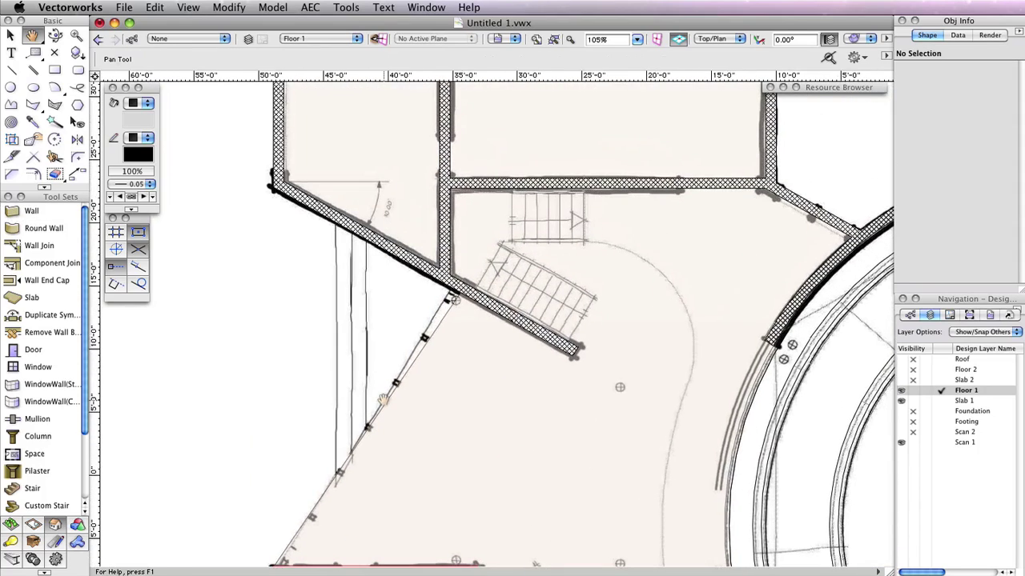
{"action": "key", "text": "space"}
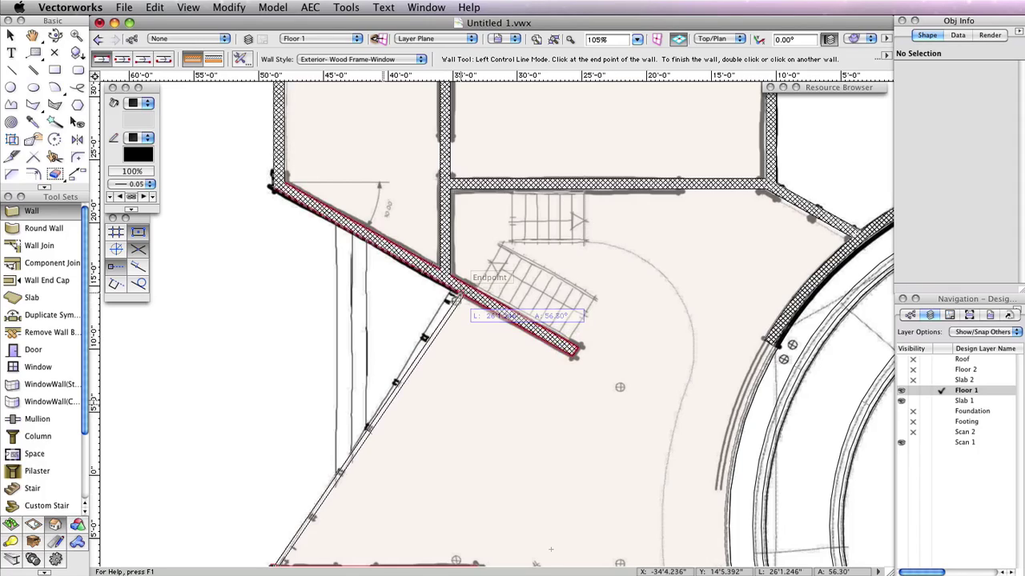
{"action": "left_click", "coordinate": [460, 293]}
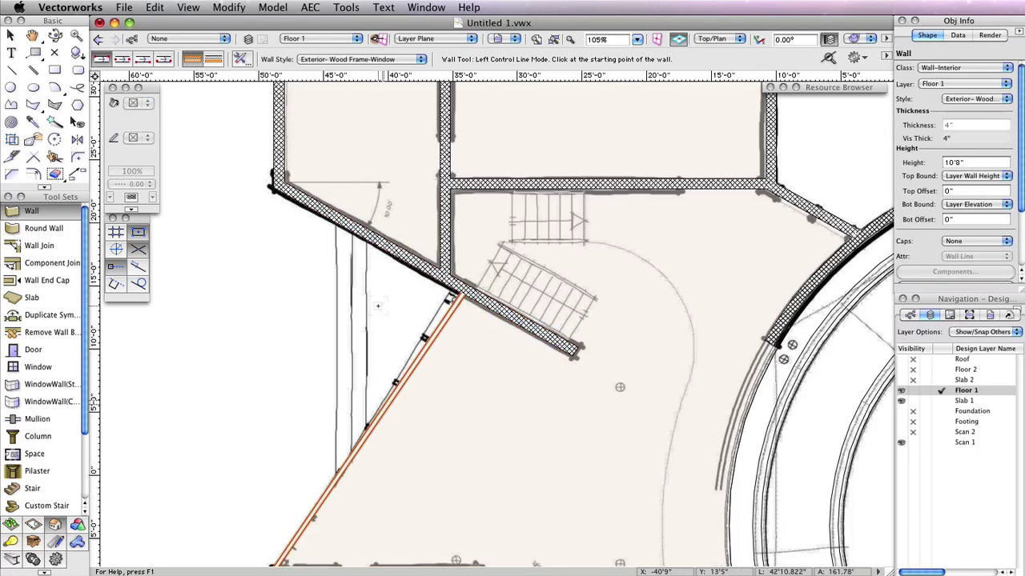
- Show the Roof layer and orbit a shaded 3D view to see the new window wall beneath the roof
{"action": "left_click", "coordinate": [902, 360]}
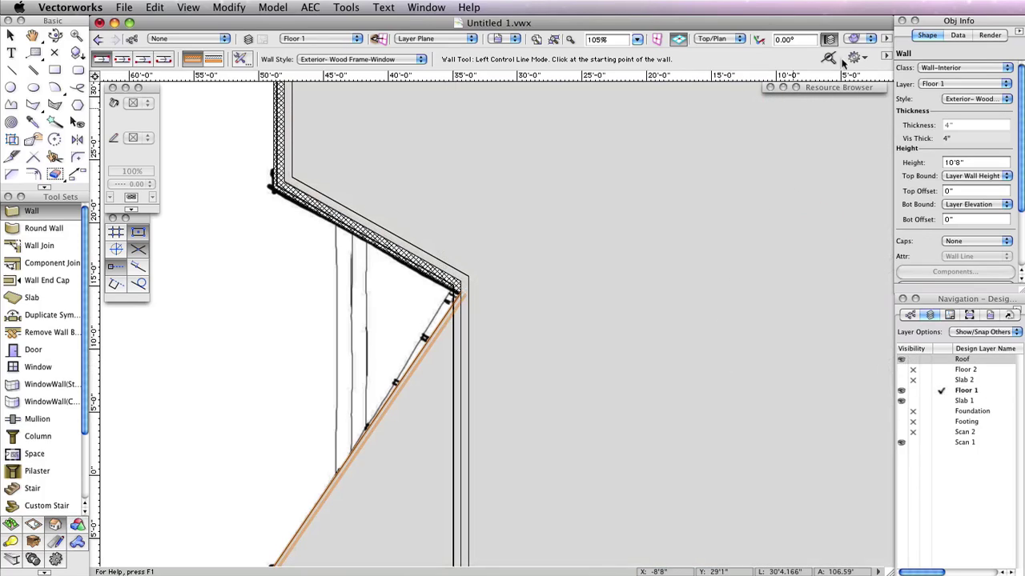
{"action": "left_click", "coordinate": [859, 39]}
{"action": "left_click", "coordinate": [884, 134]}
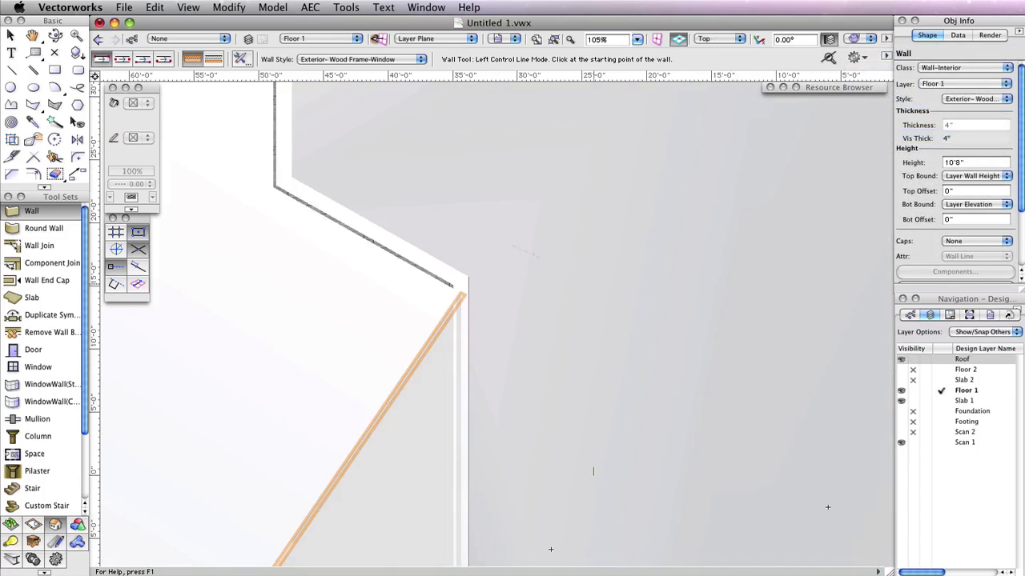
{"action": "left_click", "coordinate": [55, 35]}
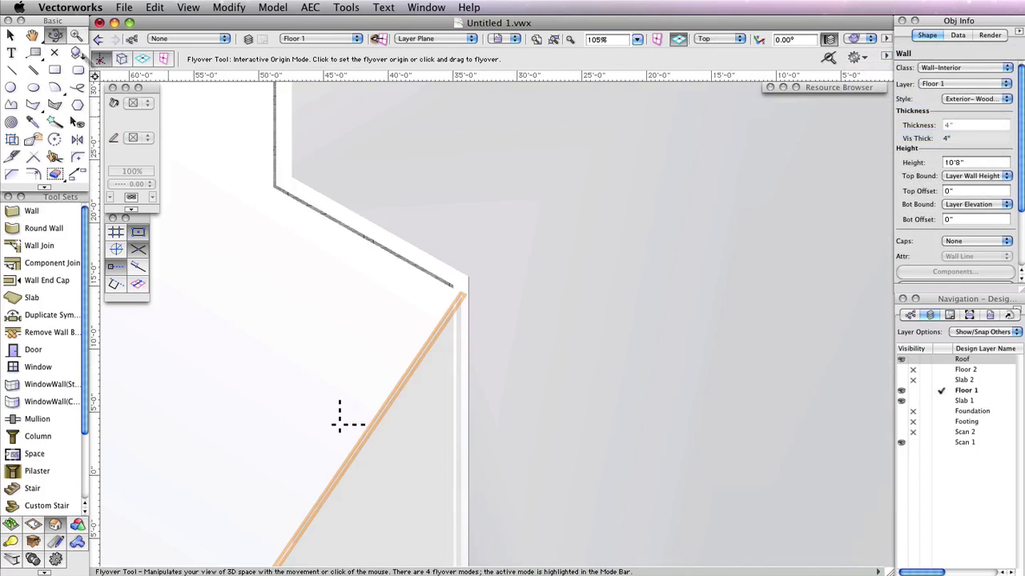
{"action": "middle_click_drag", "start_coordinate": [380, 365], "coordinate": [531, 227]}
{"action": "left_click", "coordinate": [494, 272]}
{"action": "left_click_drag", "start_coordinate": [494, 272], "coordinate": [533, 280]}
{"action": "left_click_drag", "start_coordinate": [600, 257], "coordinate": [572, 449]}
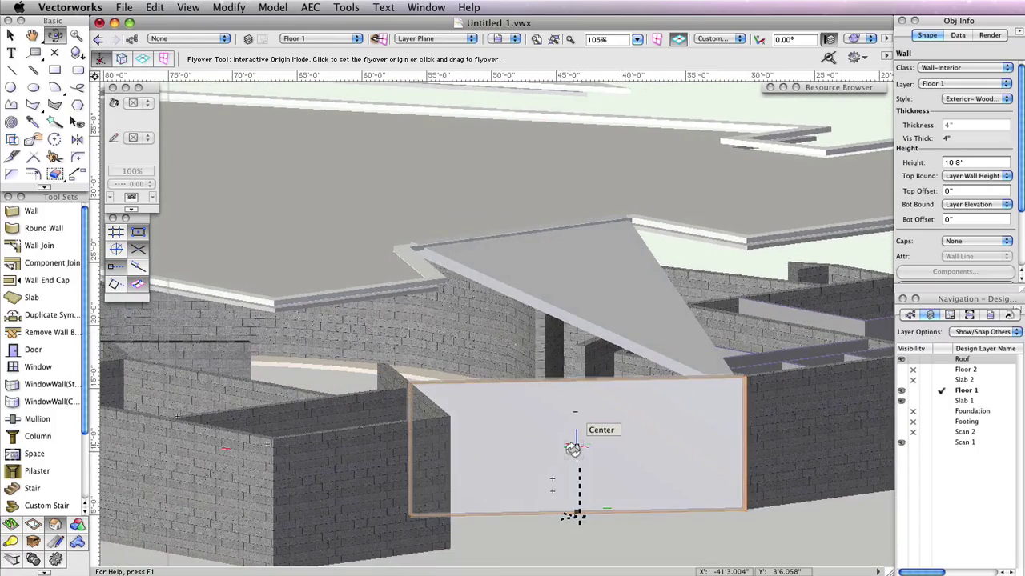
{"action": "key", "text": "x"}
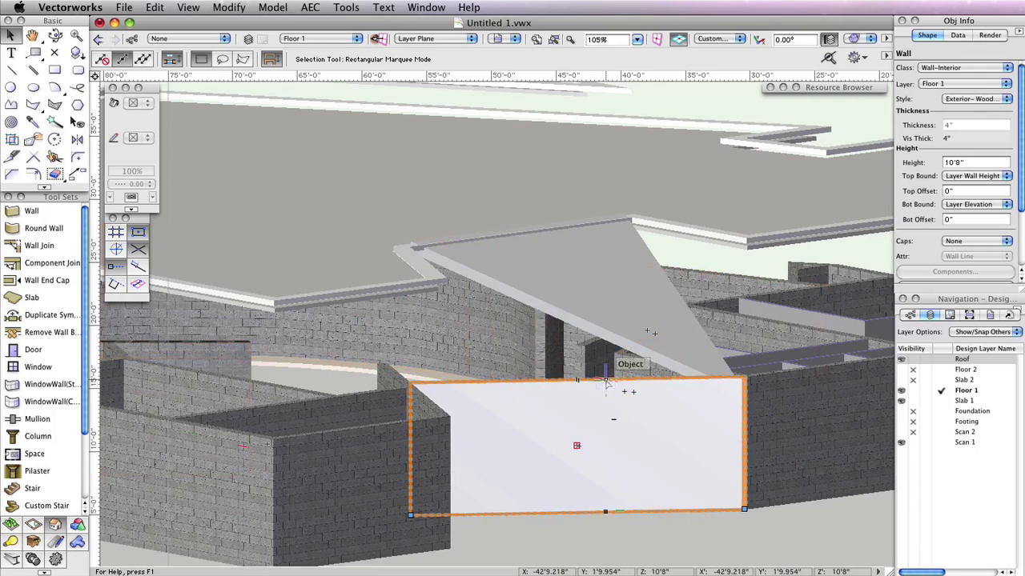
- Fit the top of the selected window wall to objects on the Roof layer with a wall top embedding depth of 1"
{"action": "left_click", "coordinate": [312, 7]}
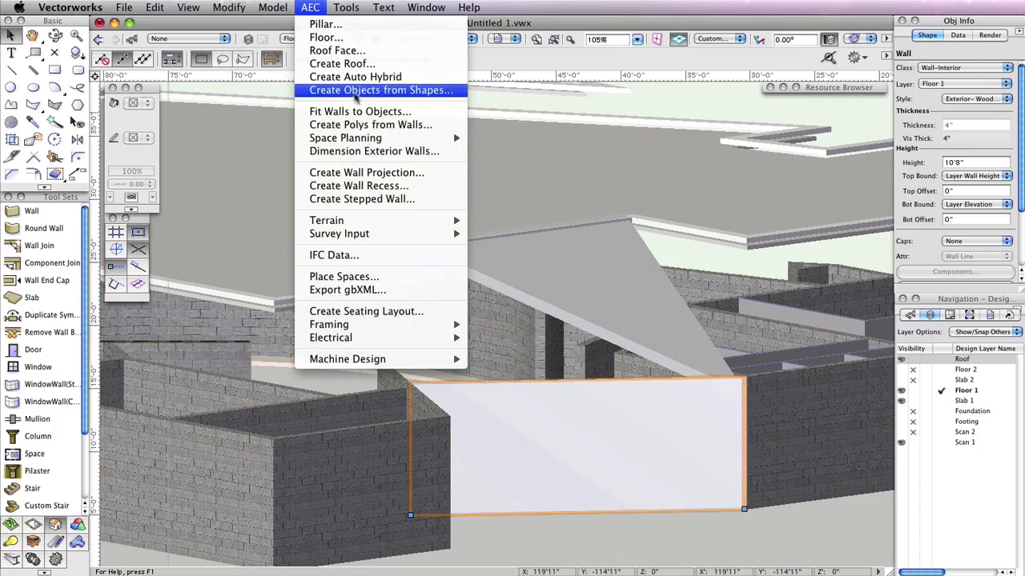
{"action": "left_click", "coordinate": [359, 112]}
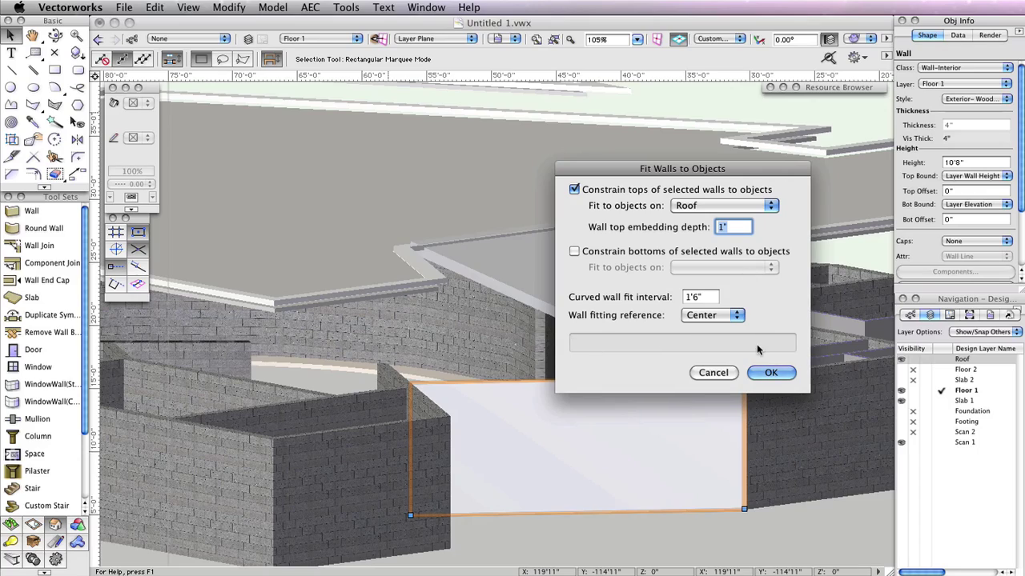
{"action": "left_click", "coordinate": [771, 373]}
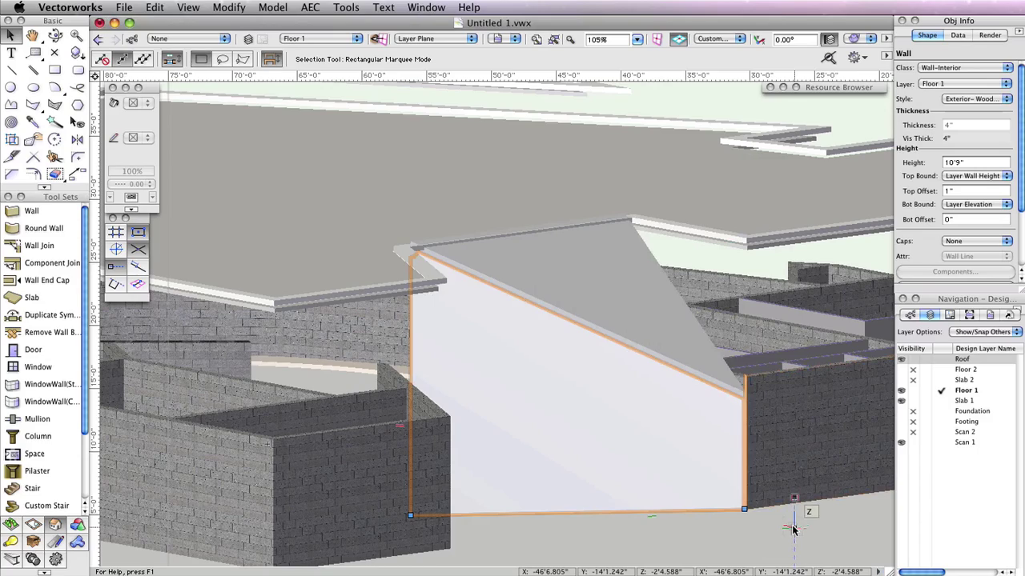
{"action": "left_click", "coordinate": [830, 544]}
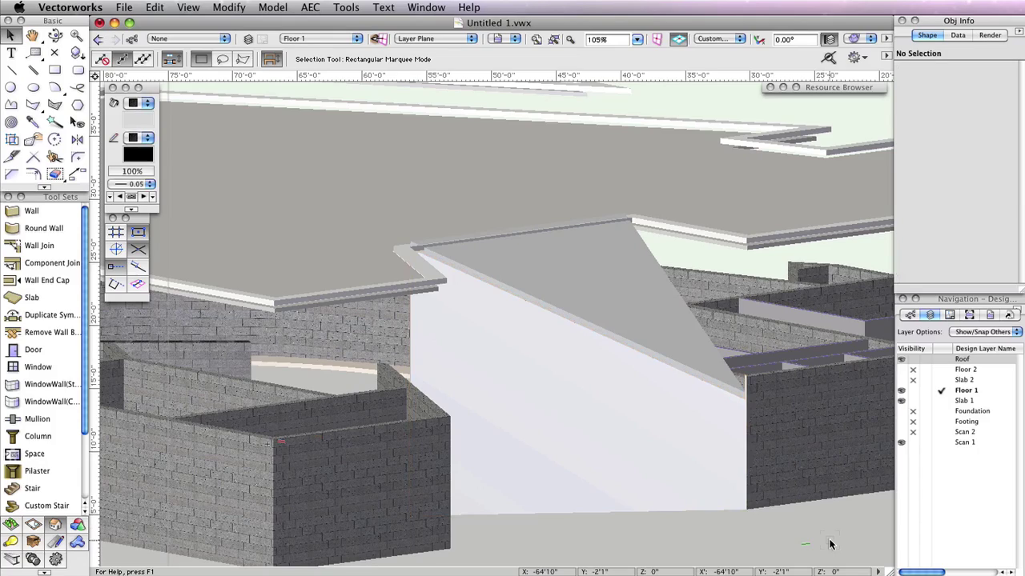
- Hide the Roof layer and return to a Top/Plan view of the whole page
{"action": "left_click", "coordinate": [913, 359]}
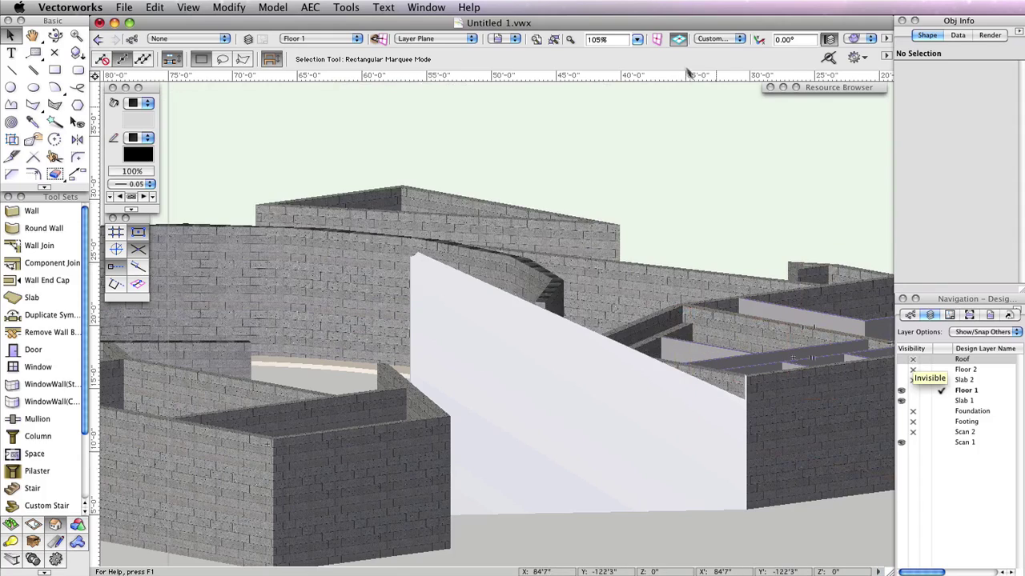
{"action": "left_click", "coordinate": [713, 39]}
{"action": "left_click", "coordinate": [689, 137]}
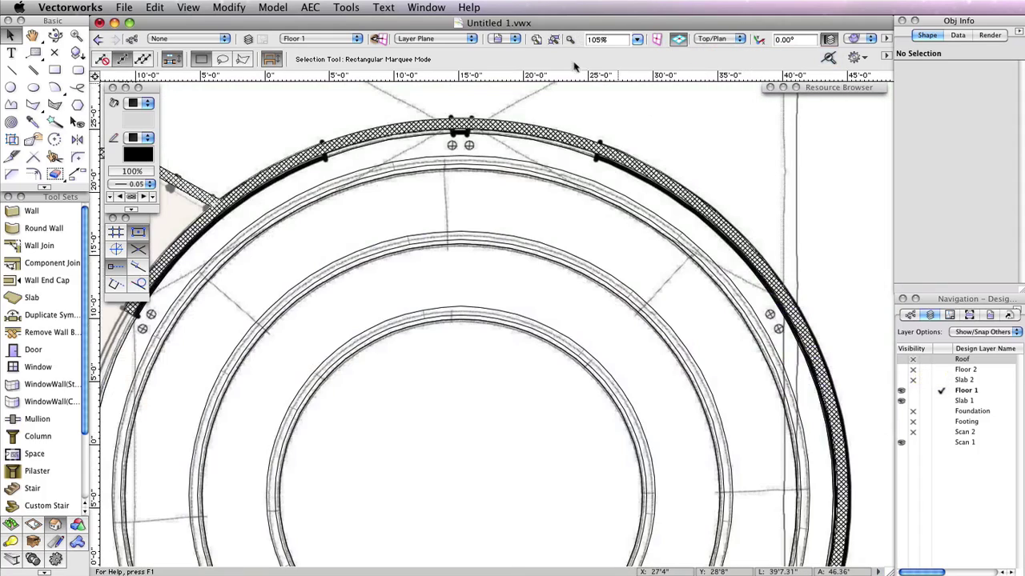
{"action": "left_click", "coordinate": [554, 40]}
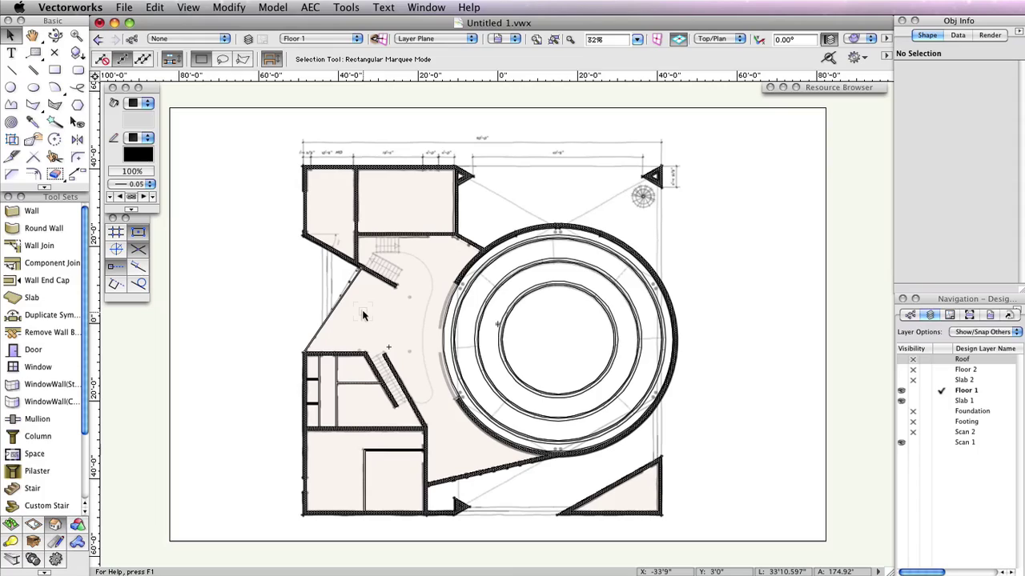
- On the Slab 1 layer, trace the outermost entry step with a vertical line about 20'3" long from the window wall to the angled wall
{"action": "left_click", "coordinate": [942, 401]}
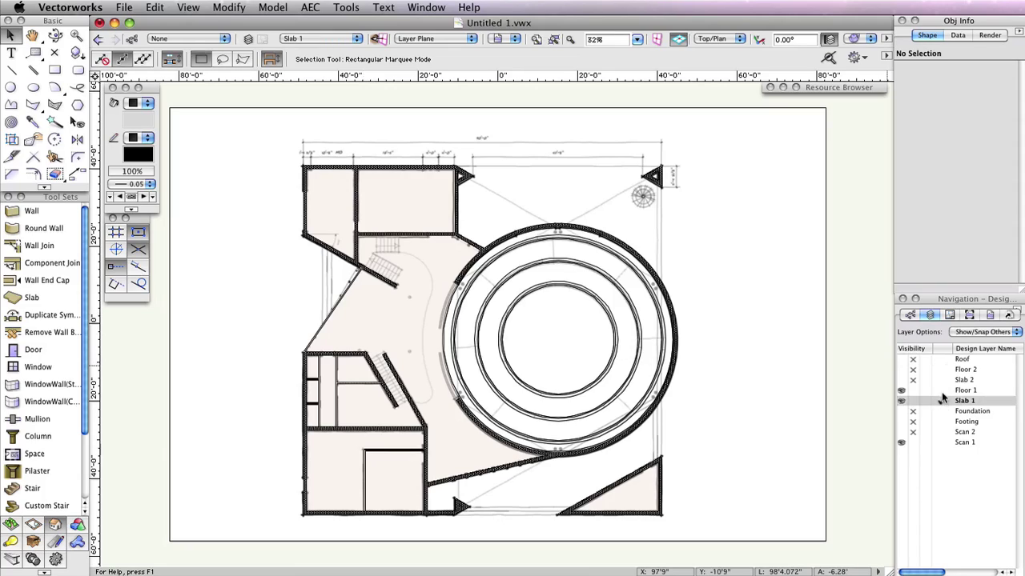
{"action": "left_click", "coordinate": [11, 71]}
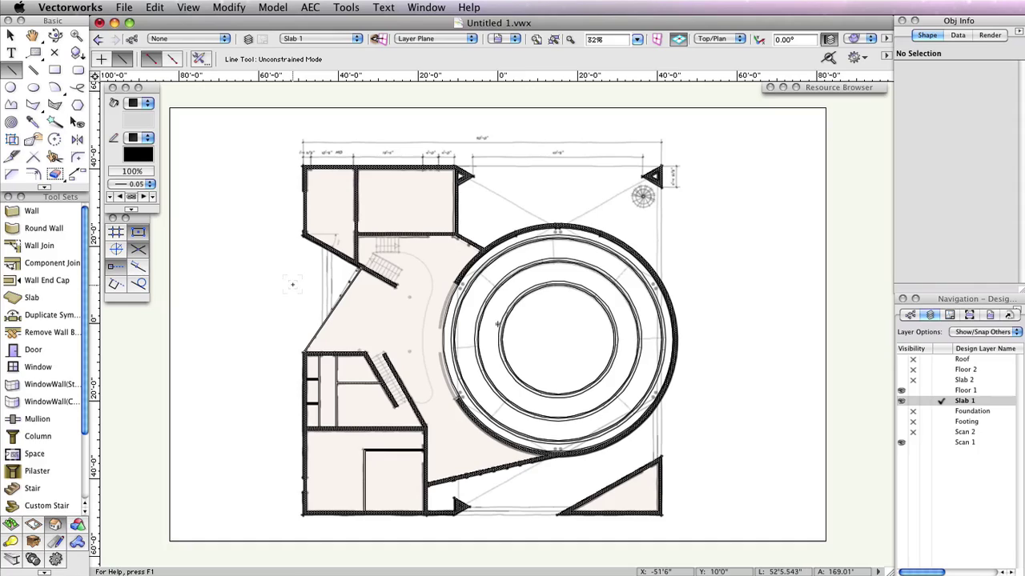
{"action": "scroll", "coordinate": [292, 284], "scroll_direction": "up", "scroll_amount": 1}
{"action": "scroll", "coordinate": [292, 280], "scroll_direction": "up", "scroll_amount": 1}
{"action": "scroll", "coordinate": [292, 277], "scroll_direction": "up", "scroll_amount": 1}
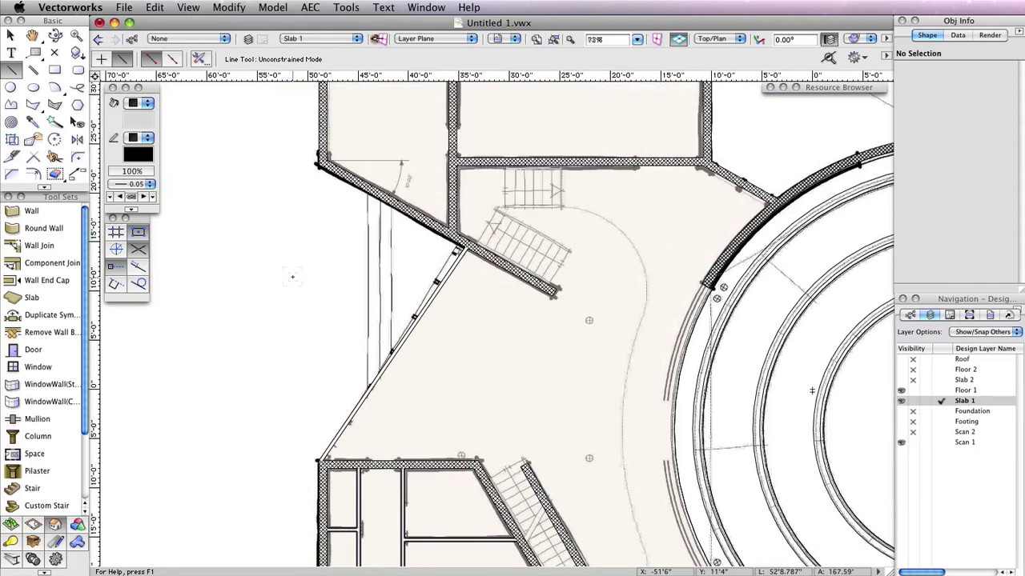
{"action": "scroll", "coordinate": [292, 277], "scroll_direction": "up", "scroll_amount": 3}
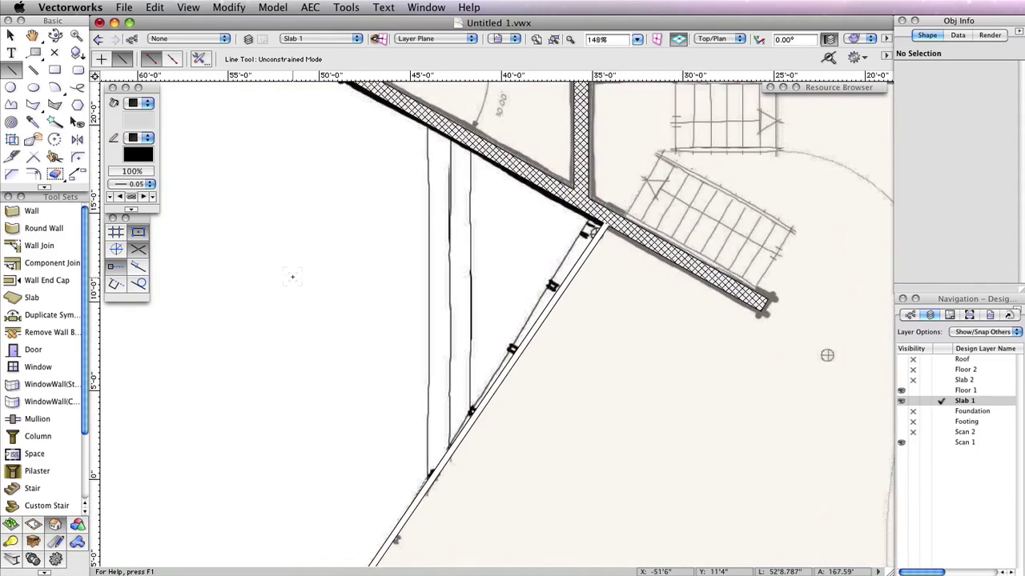
{"action": "left_click", "coordinate": [429, 477]}
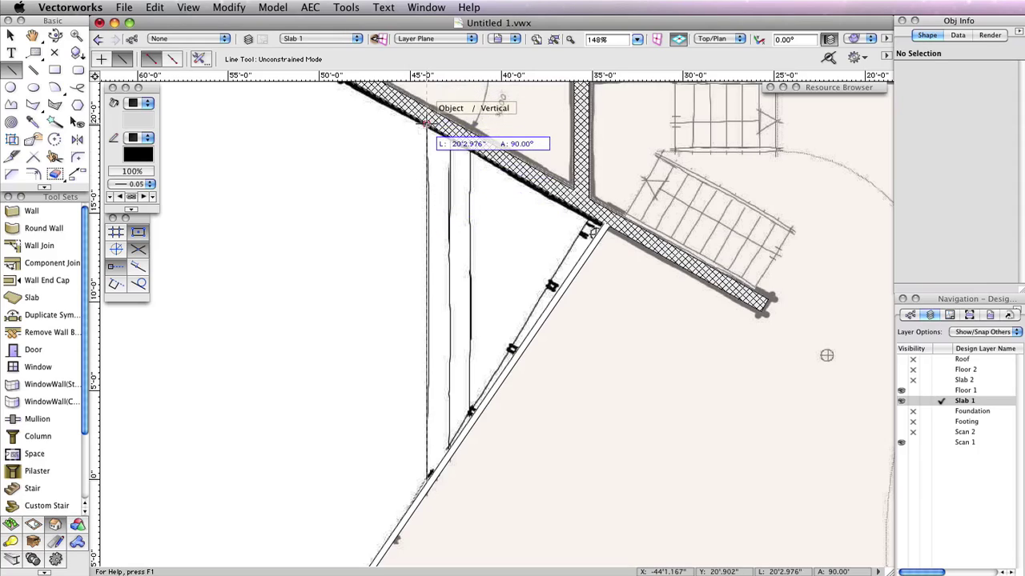
{"action": "left_click", "coordinate": [426, 124]}
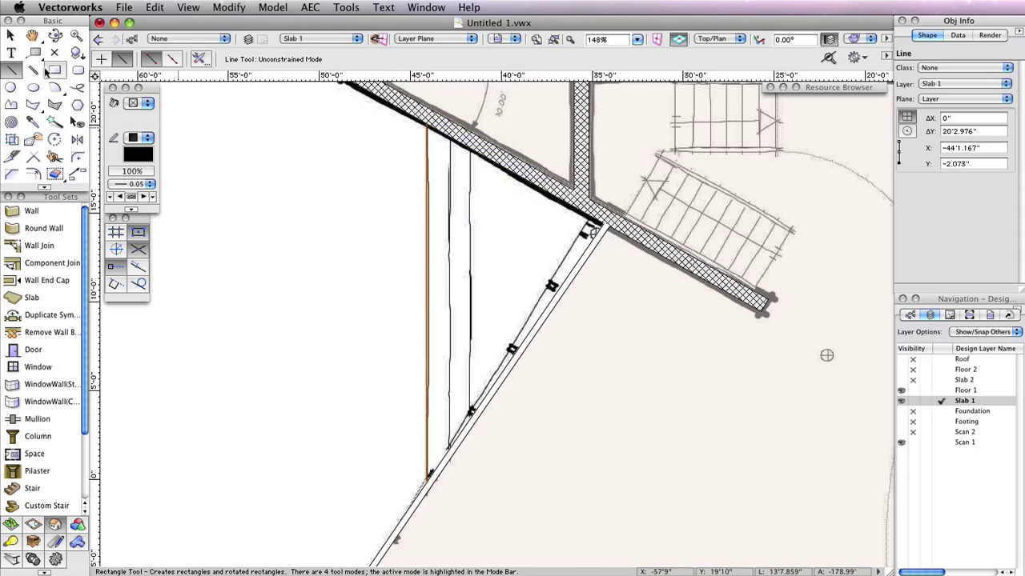
- Create a triangular polygon from the area enclosed by the vertical line, the angled wall and the window wall, using the 2D Polygon tool's Inner Boundary Mode
{"action": "left_click", "coordinate": [32, 105]}
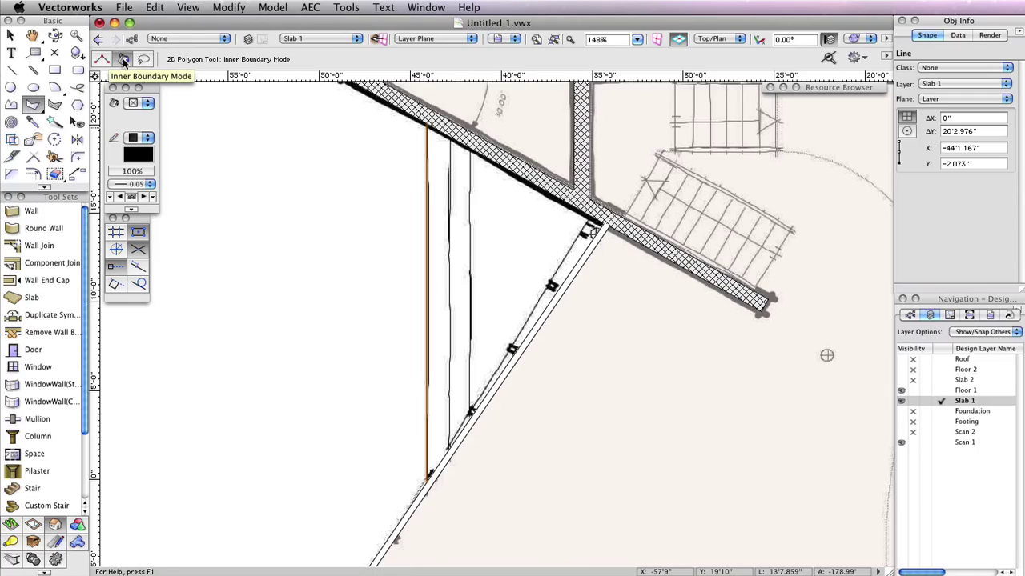
{"action": "left_click", "coordinate": [123, 60]}
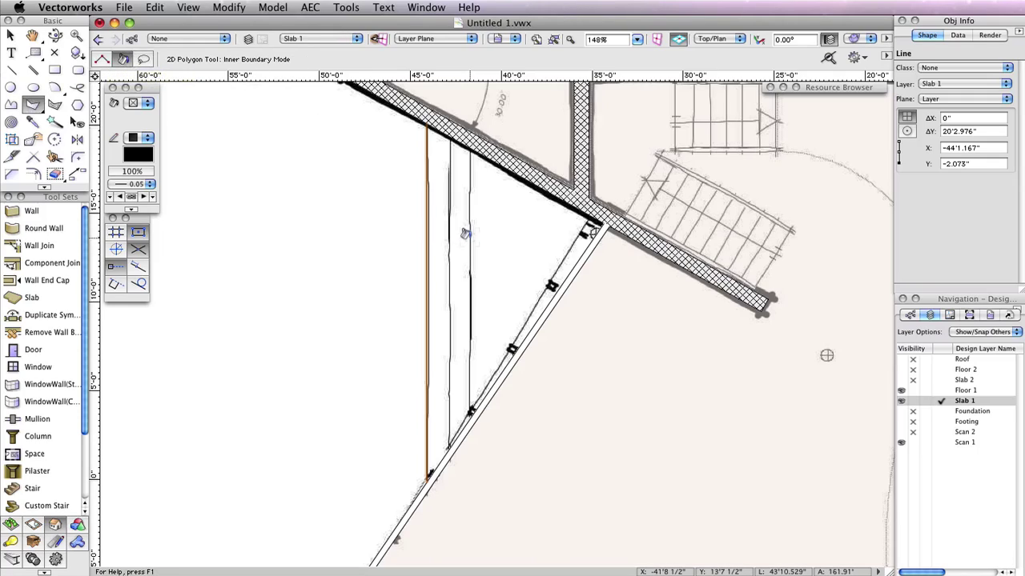
{"action": "left_click", "coordinate": [465, 233]}
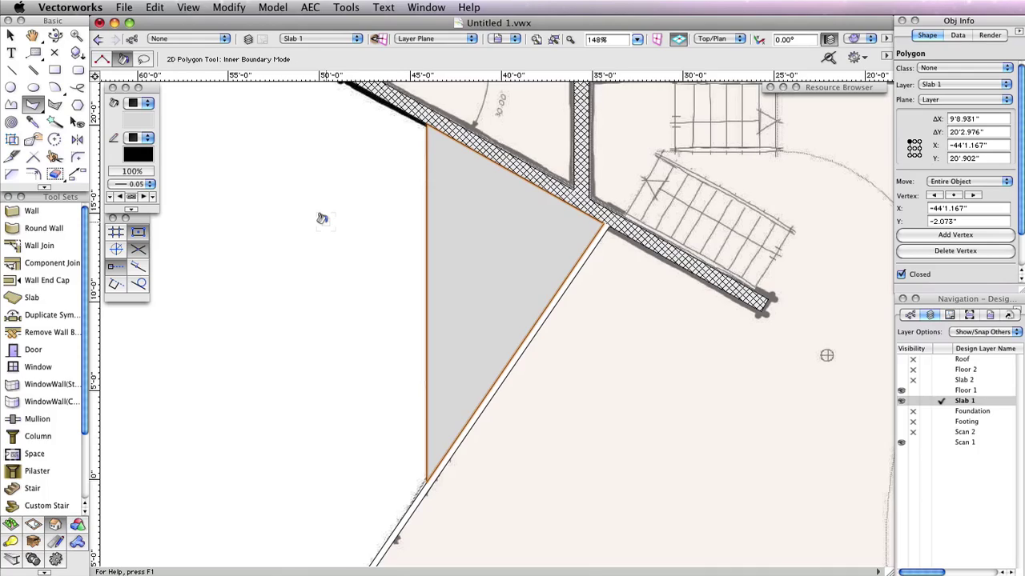
- Offset a duplicate of the triangular polygon 6" inward and move it so its corner meets the junction of the window wall and angled wall
{"action": "left_click", "coordinate": [33, 174]}
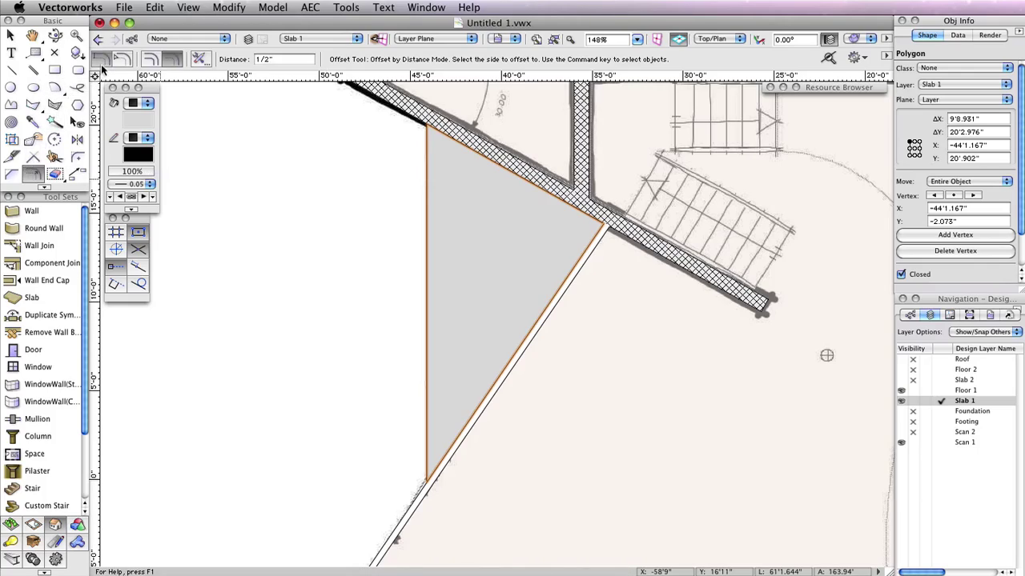
{"action": "left_click", "coordinate": [151, 60]}
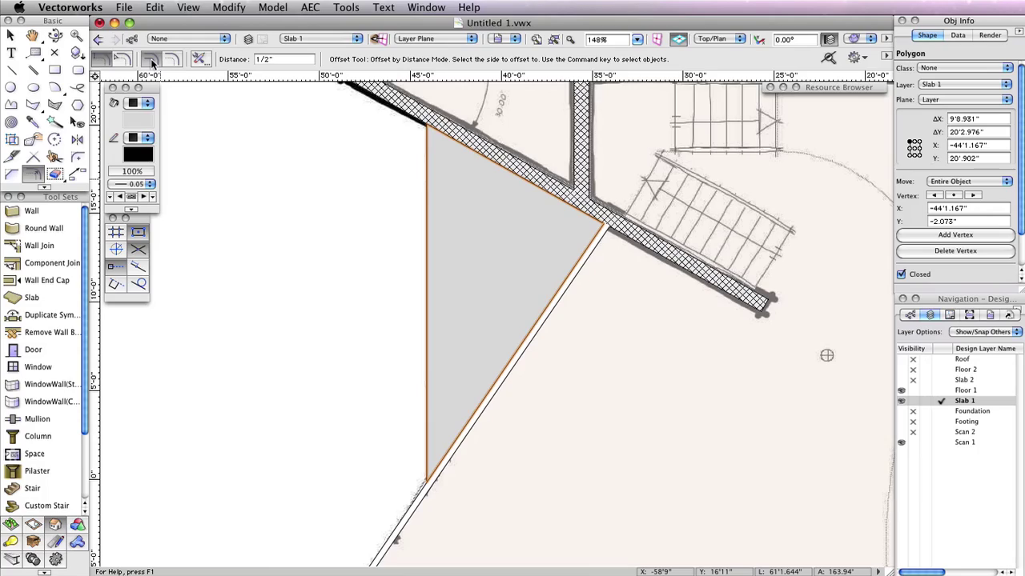
{"action": "left_click", "coordinate": [275, 58]}
{"action": "type", "text": "6"}
{"action": "key", "text": "Return"}
{"action": "left_click", "coordinate": [482, 237]}
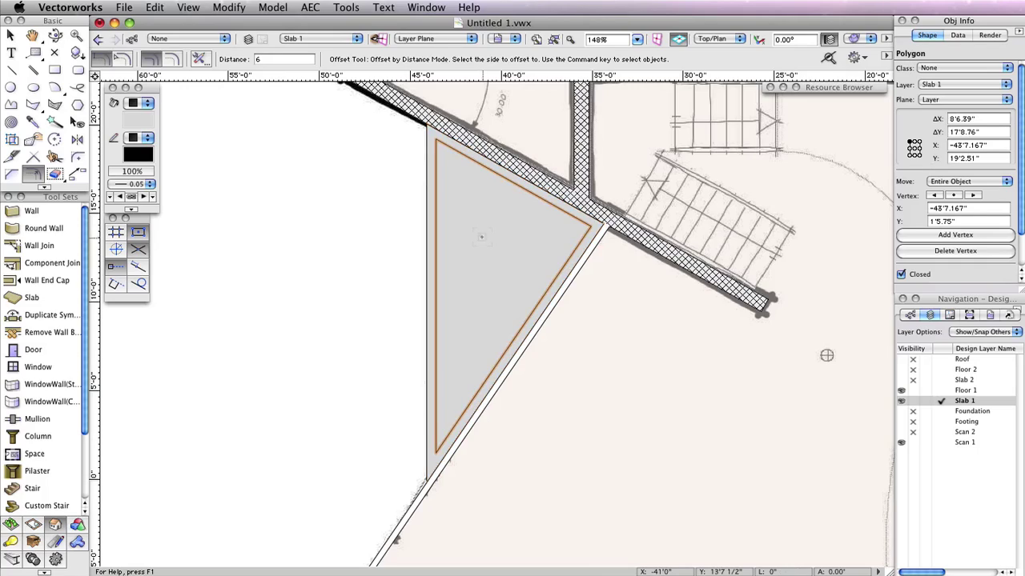
{"action": "left_click", "coordinate": [10, 36]}
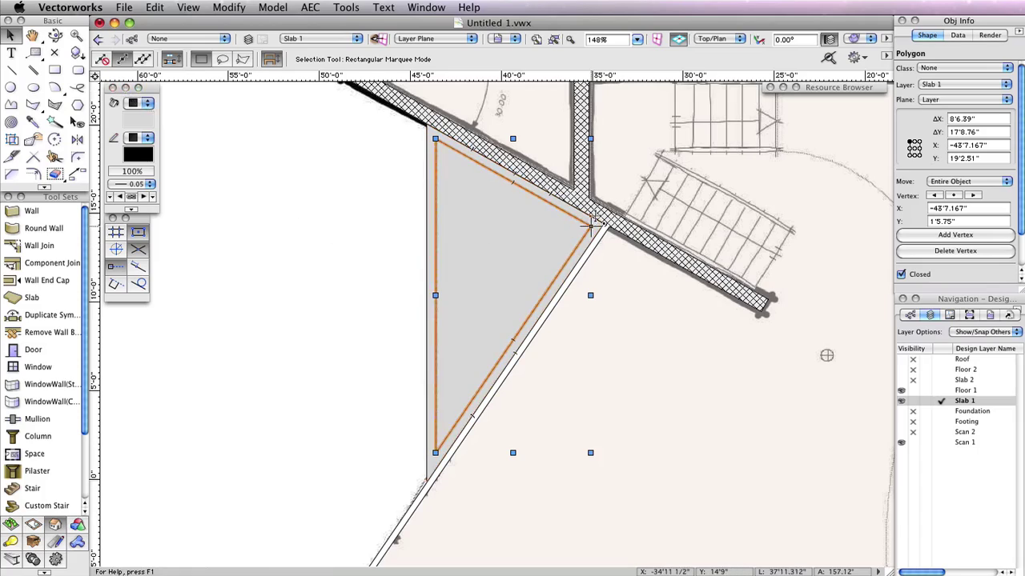
{"action": "left_click_drag", "start_coordinate": [588, 227], "coordinate": [605, 224]}
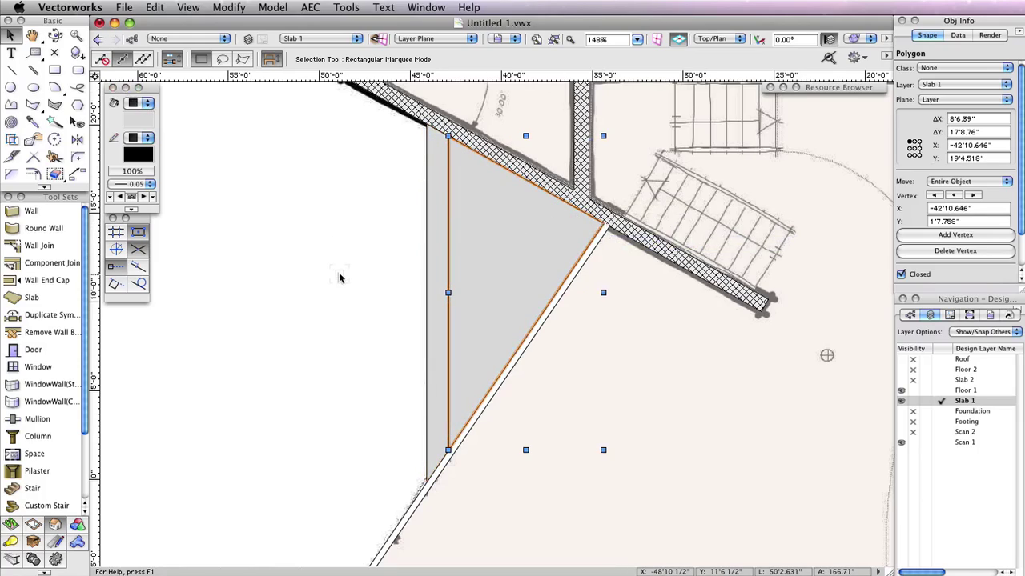
- Offset another duplicate of the inner triangular polygon 6" inward and move its corner to the junction of the window wall and angled wall
{"action": "left_click", "coordinate": [30, 176]}
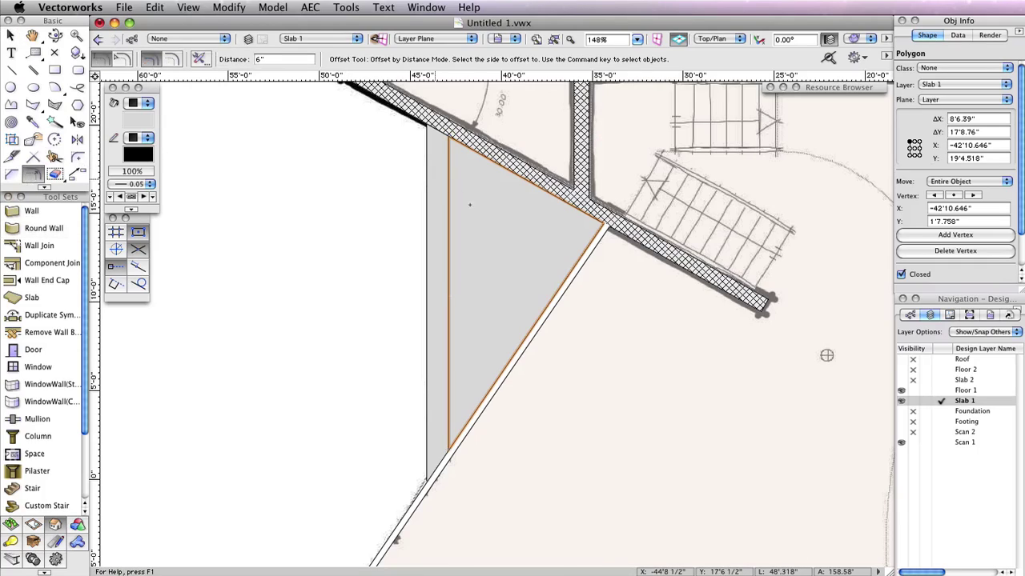
{"action": "left_click", "coordinate": [494, 231]}
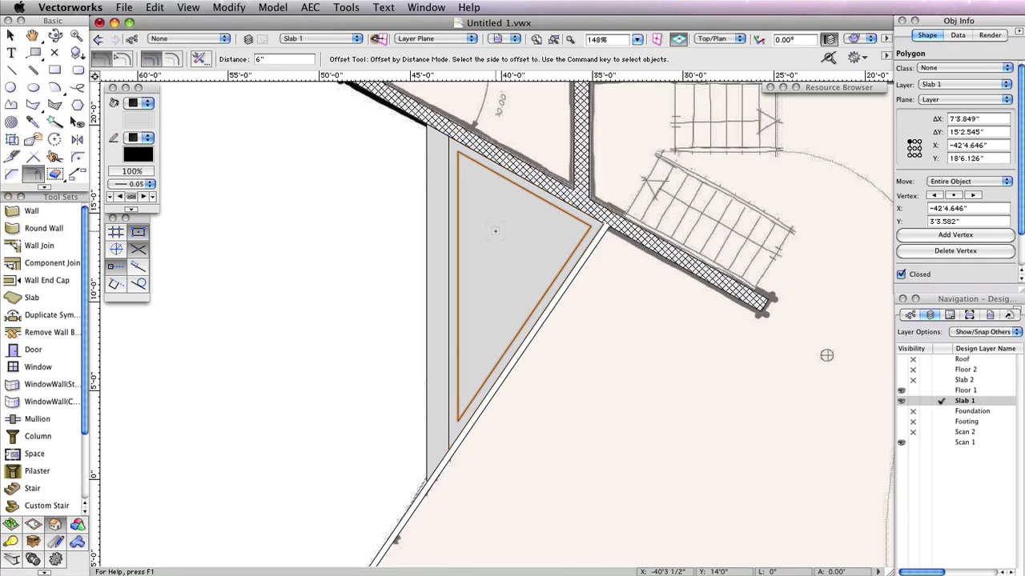
{"action": "left_click", "coordinate": [11, 34]}
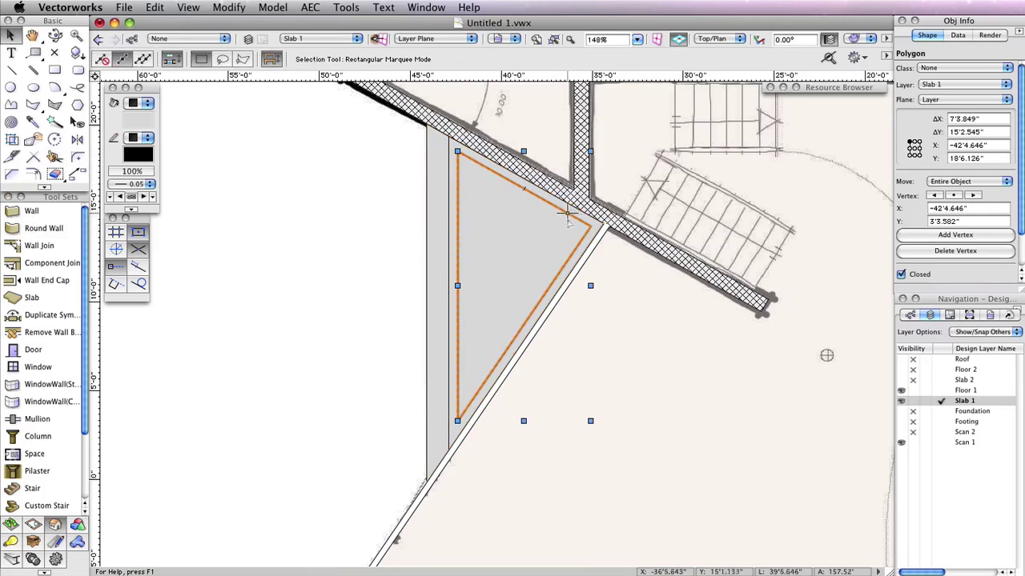
{"action": "left_click_drag", "start_coordinate": [590, 228], "coordinate": [606, 227]}
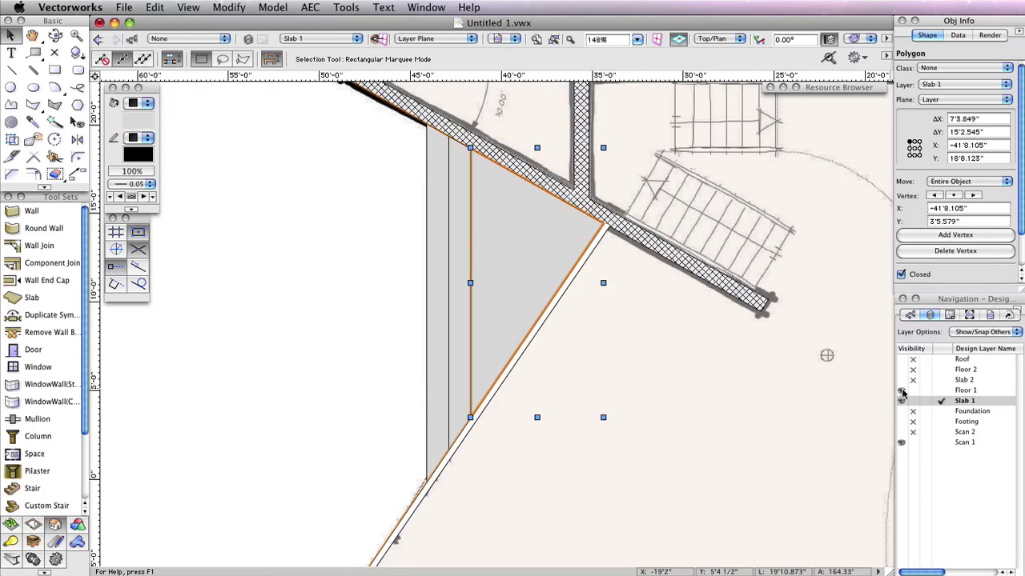
- Hide the Scan 1 layer and create a floor from the outermost step triangle with Bottom Z -18" and thickness 6"
{"action": "left_click", "coordinate": [911, 442]}
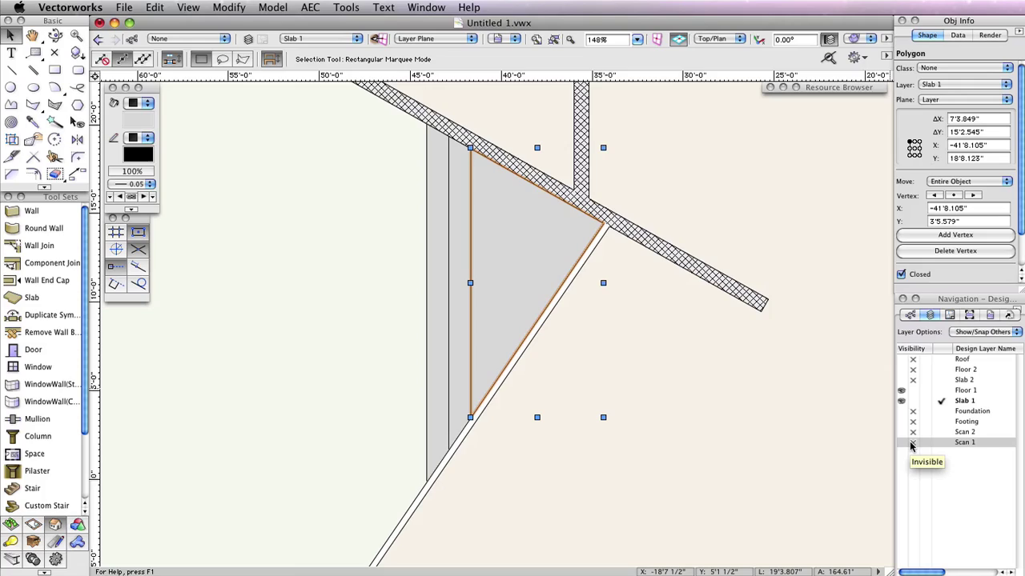
{"action": "left_click_drag", "start_coordinate": [470, 232], "coordinate": [426, 222]}
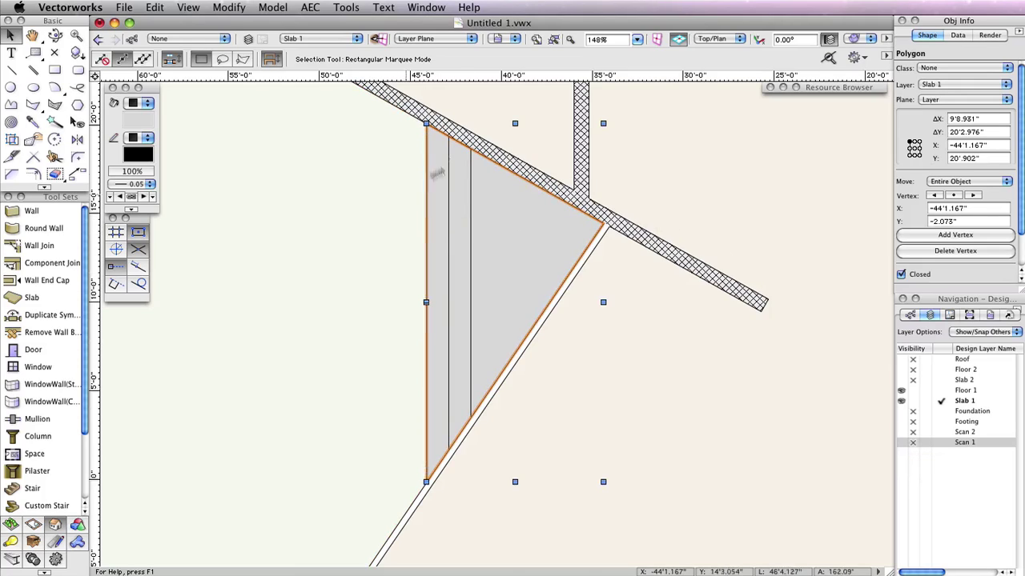
{"action": "left_click", "coordinate": [309, 8]}
{"action": "left_click", "coordinate": [324, 38]}
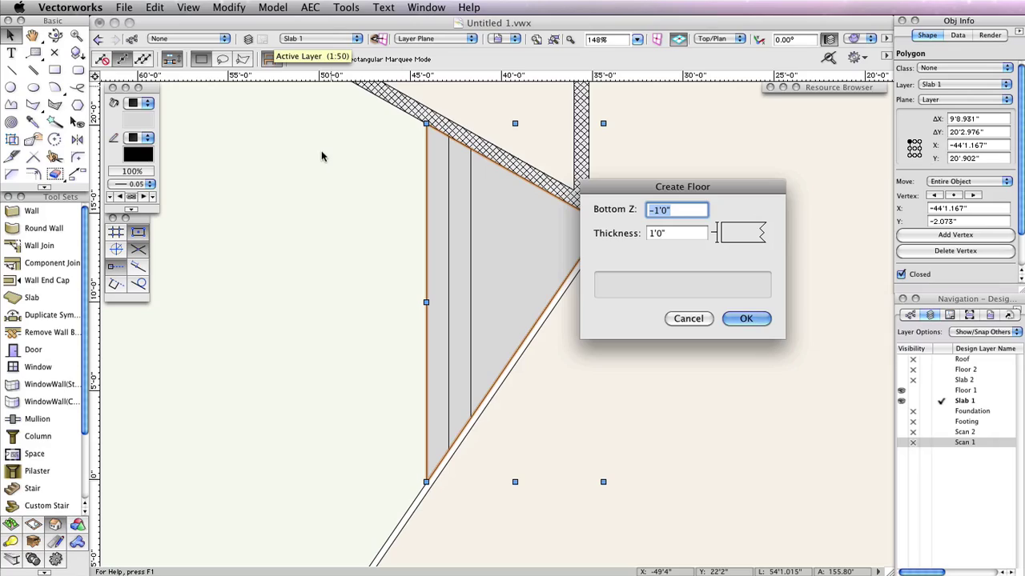
{"action": "type", "text": "-18"}
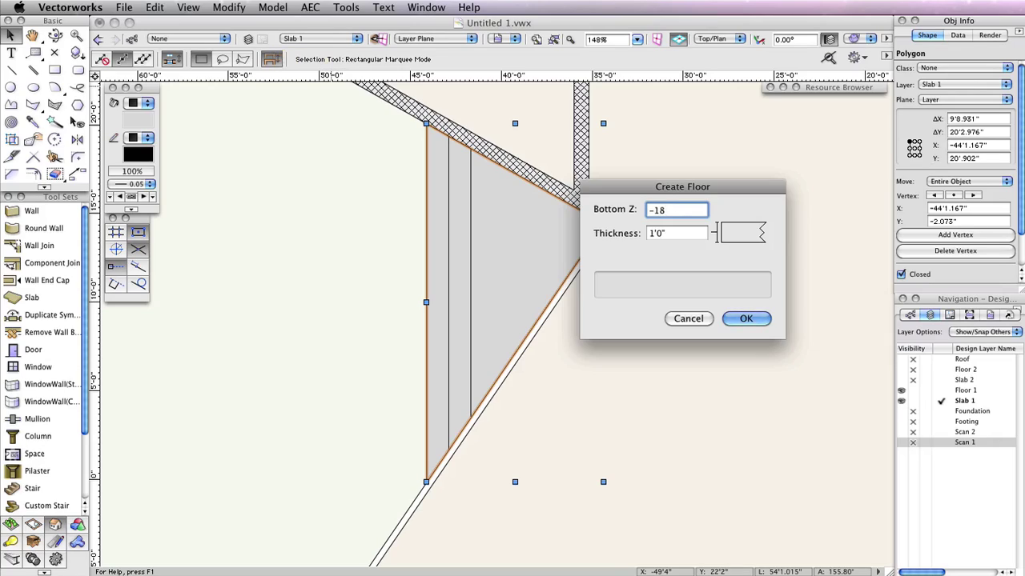
{"action": "key", "text": "Tab"}
{"action": "type", "text": "6"}
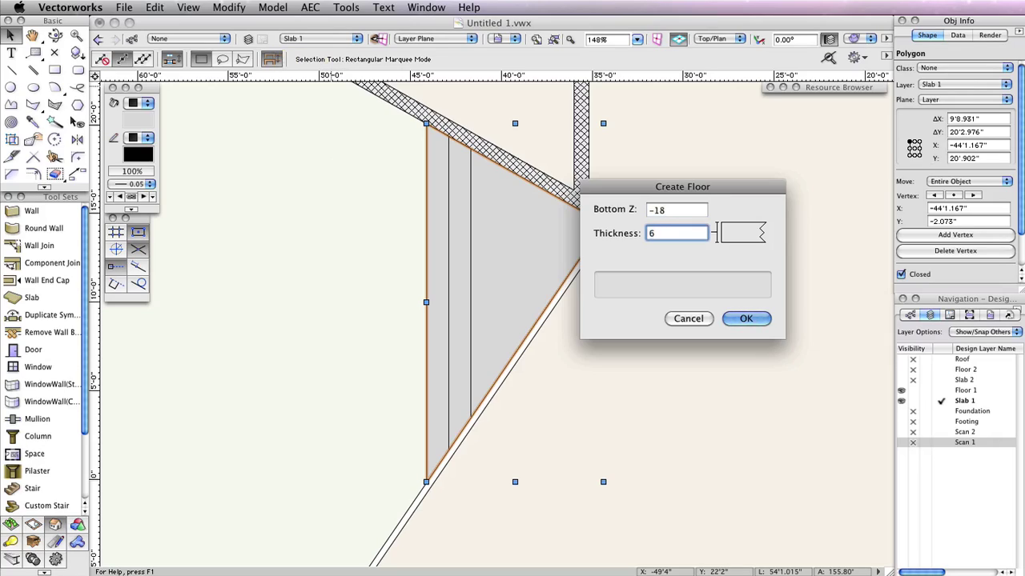
{"action": "key", "text": "Return"}
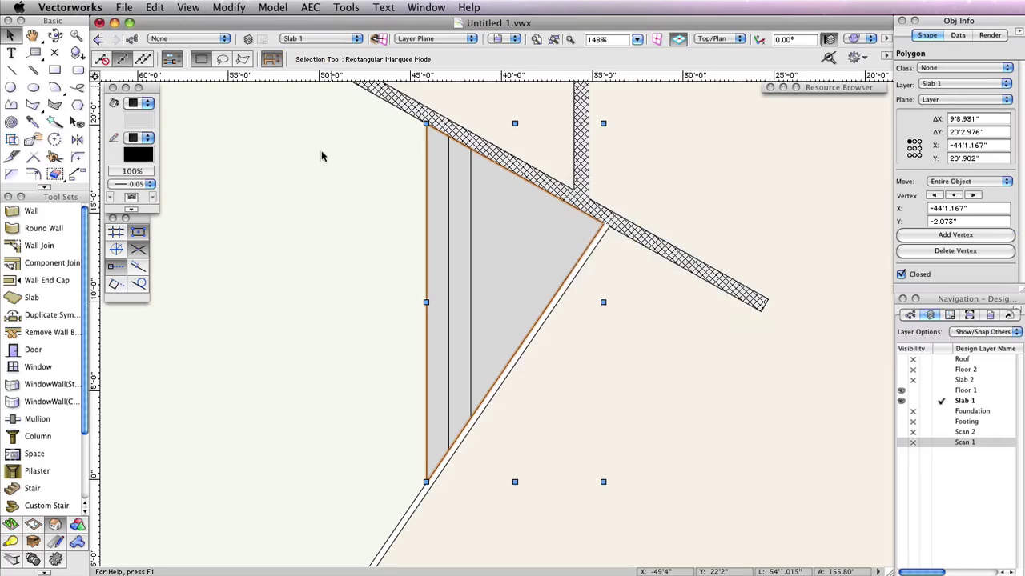
- Select the middle step triangle through the overlapping floor using X-ray selection and create a floor from it with Bottom Z -12"
{"action": "key", "text": "b"}
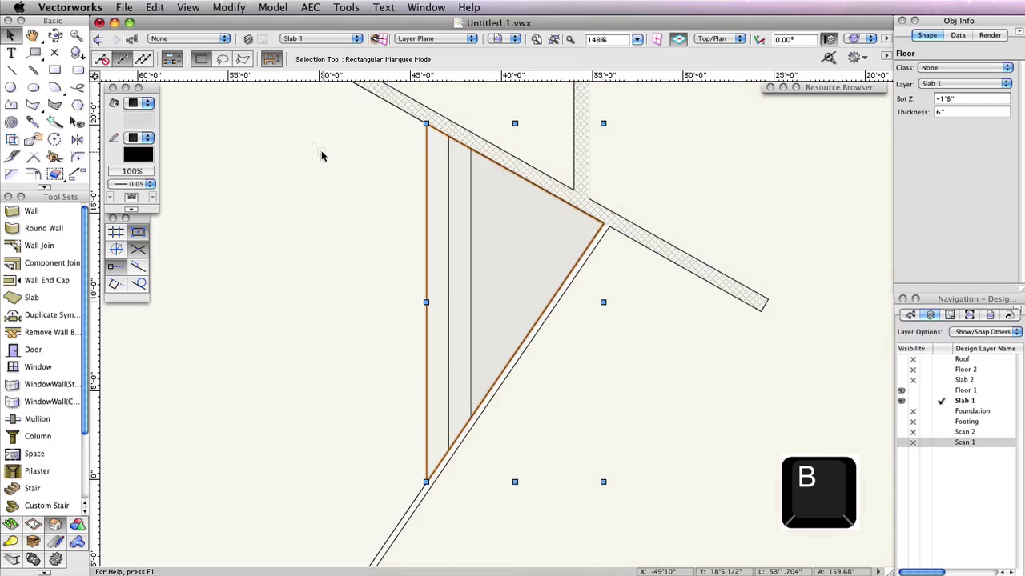
{"action": "left_click", "coordinate": [448, 222]}
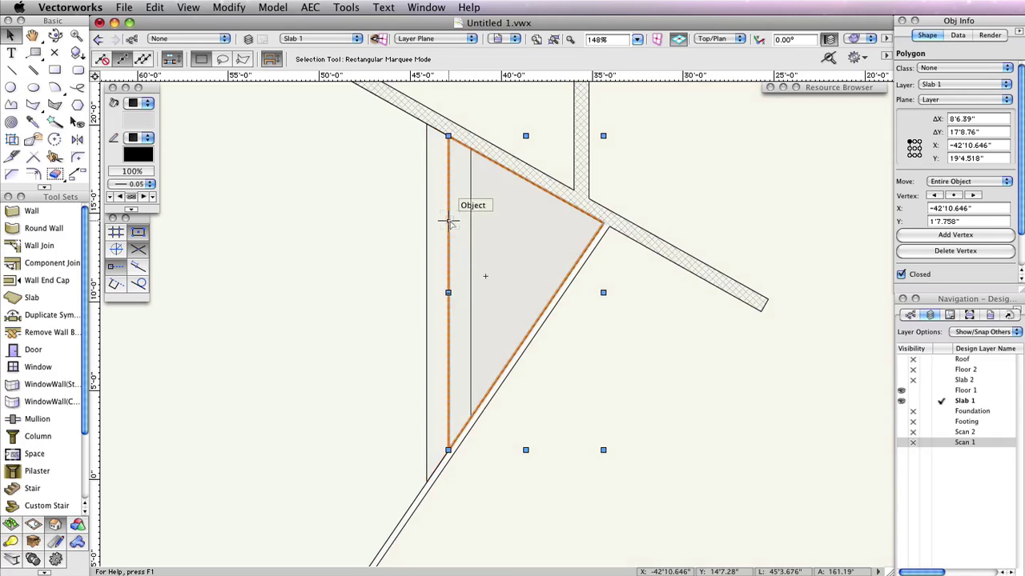
{"action": "left_click", "coordinate": [313, 7]}
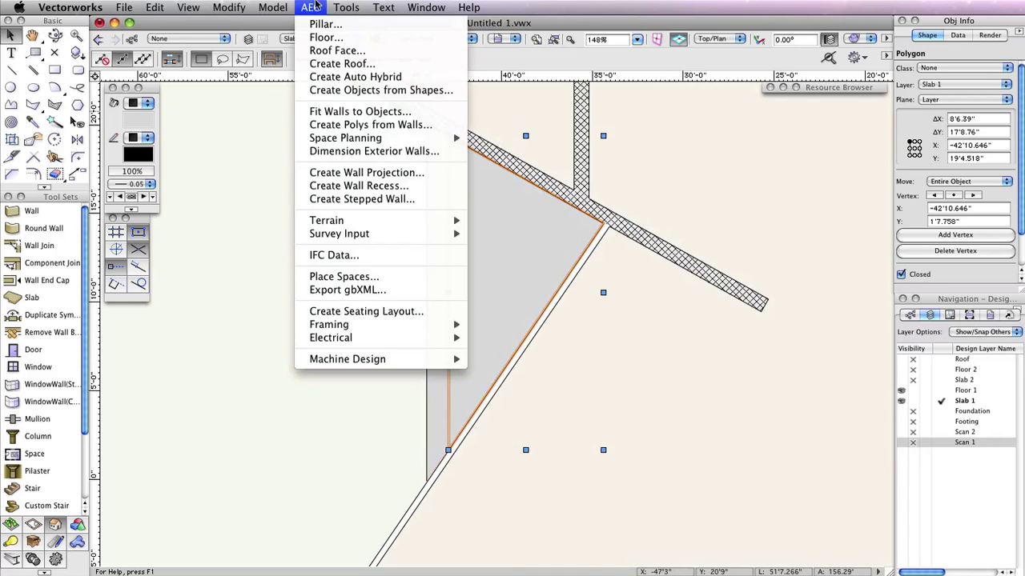
{"action": "left_click", "coordinate": [343, 37]}
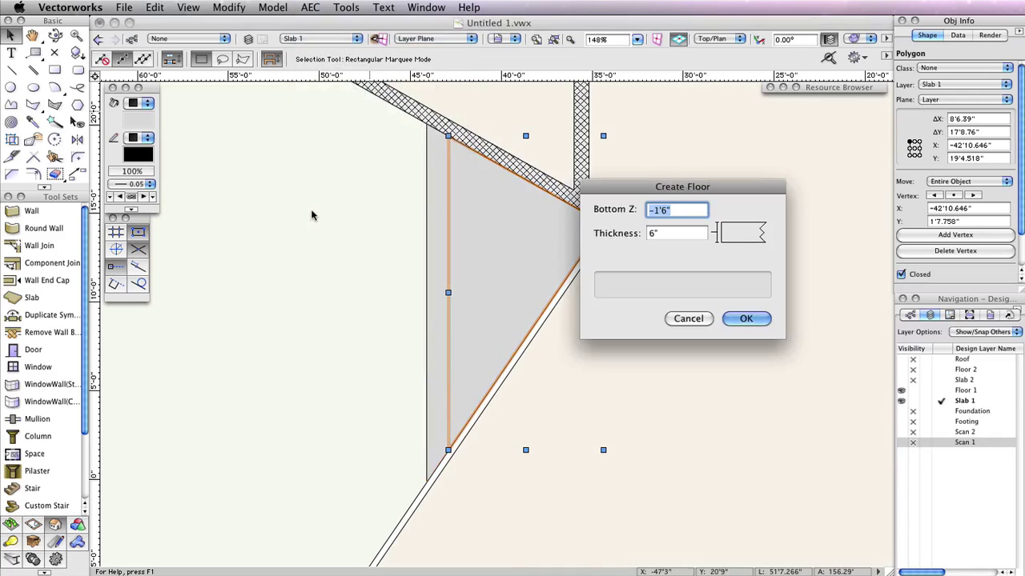
{"action": "type", "text": "-12"}
{"action": "left_click", "coordinate": [747, 319]}
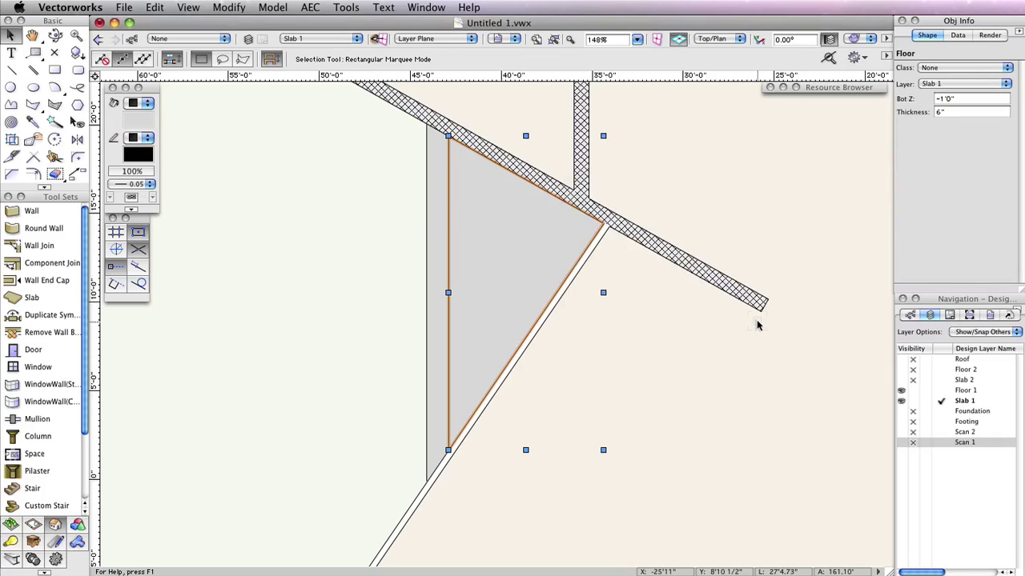
- Select the innermost step triangle using X-ray selection and create a floor from it with Bottom Z -6"
{"action": "key", "text": "b"}
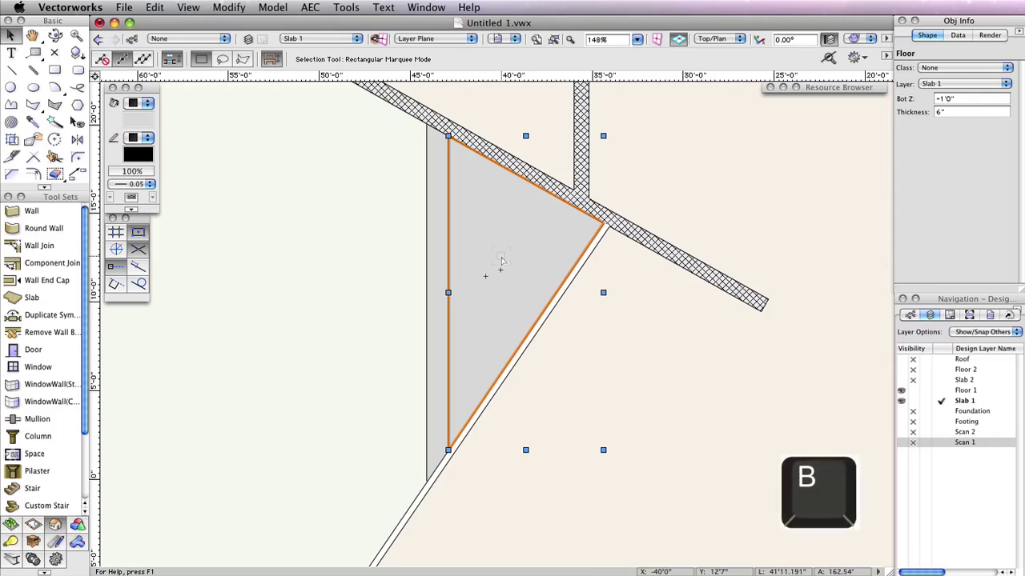
{"action": "left_click", "coordinate": [471, 245]}
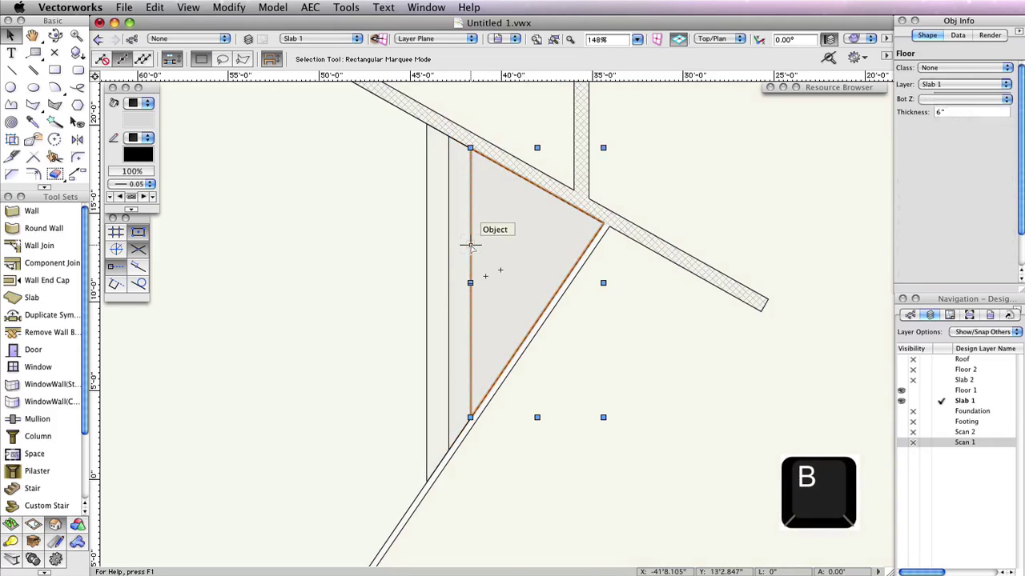
{"action": "left_click", "coordinate": [304, 7]}
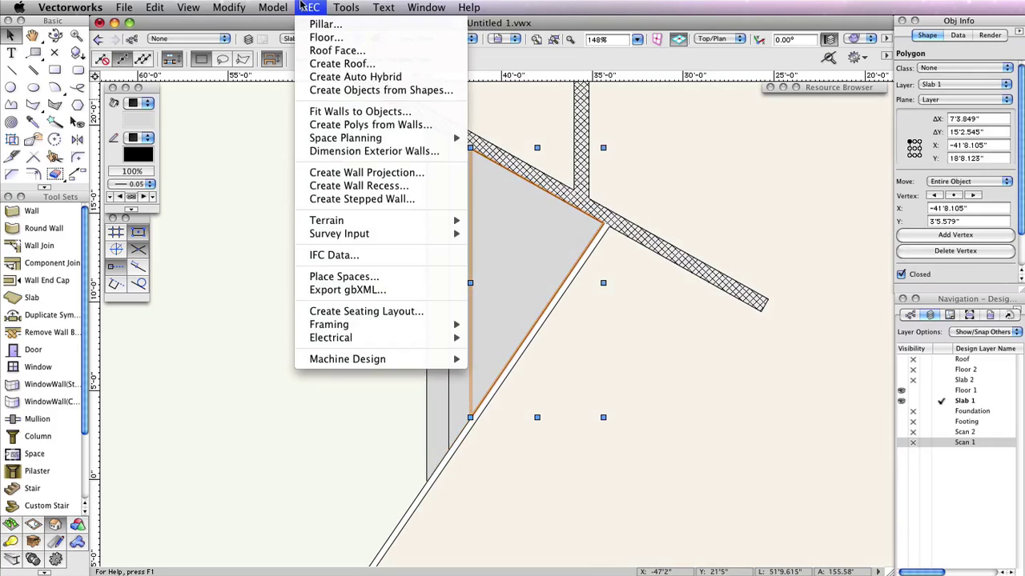
{"action": "left_click", "coordinate": [324, 36]}
{"action": "type", "text": "-6"}
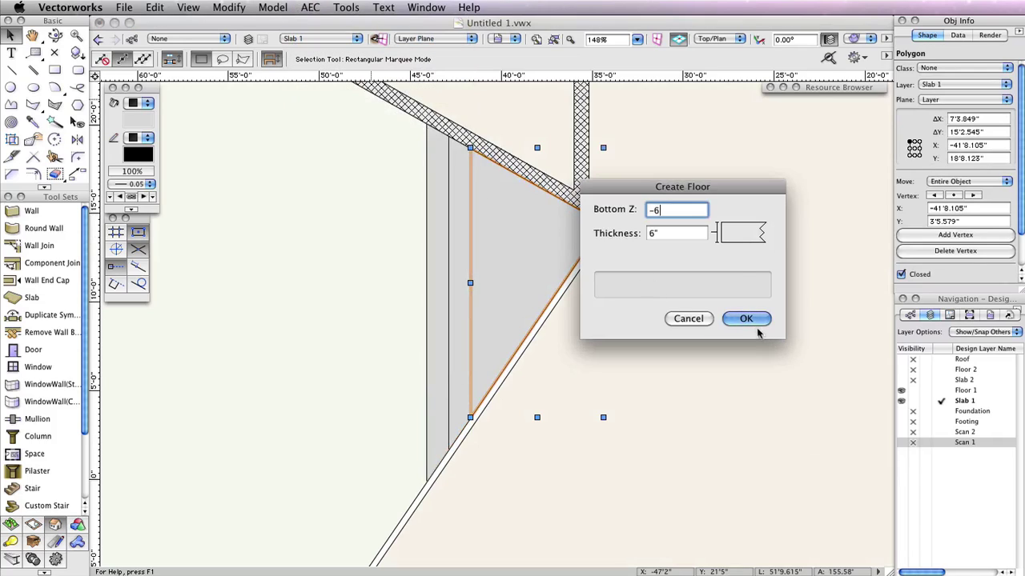
{"action": "left_click", "coordinate": [748, 321]}
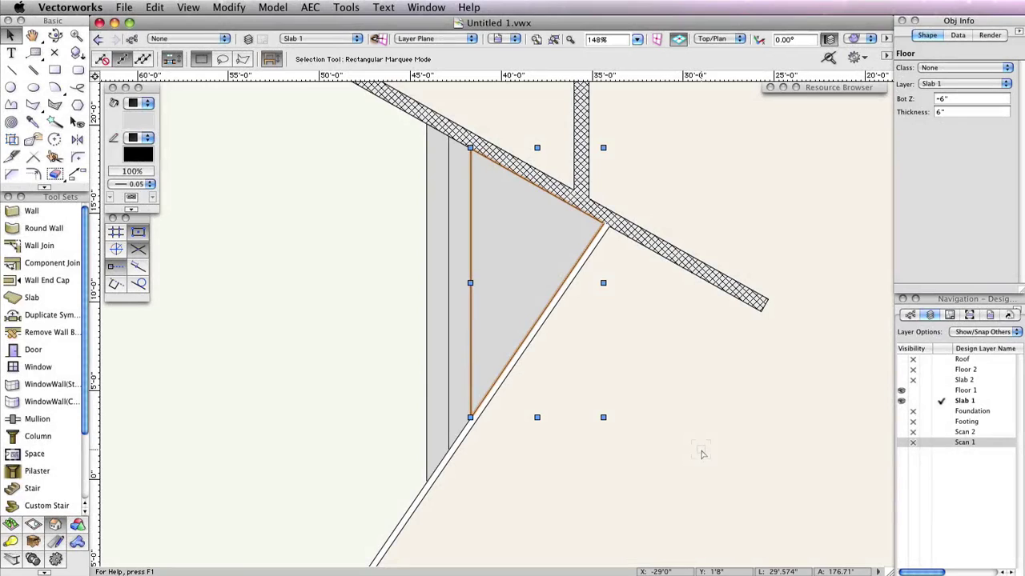
- Draw a horizontal line about 25'11 1/2" long from the triangular room's pointed corner to the wall end at the small triangular pier
{"action": "scroll", "coordinate": [714, 372], "scroll_direction": "down", "scroll_amount": 5}
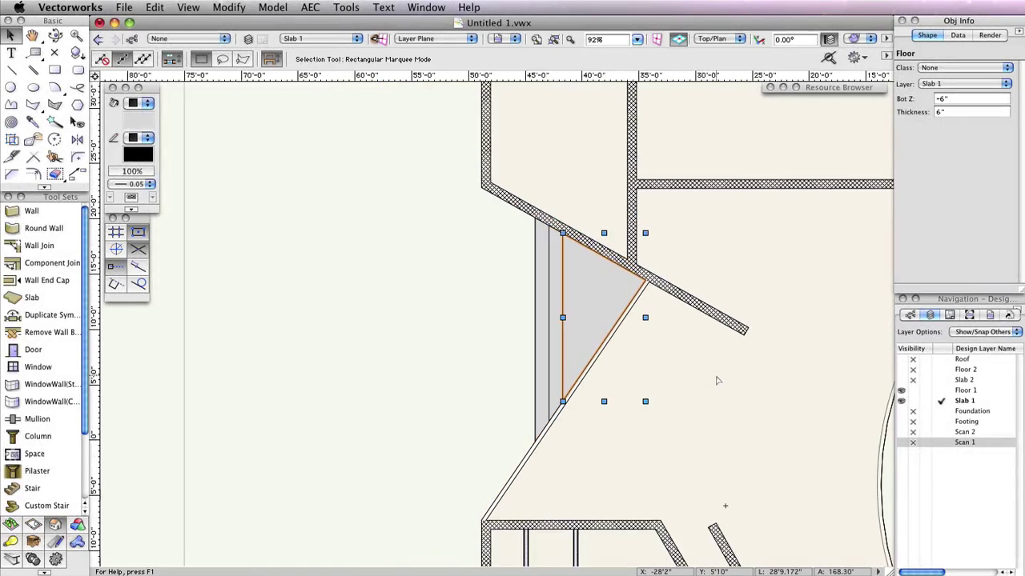
{"action": "scroll", "coordinate": [786, 397], "scroll_direction": "down", "scroll_amount": 1}
{"action": "scroll", "coordinate": [768, 432], "scroll_direction": "right", "scroll_amount": 10}
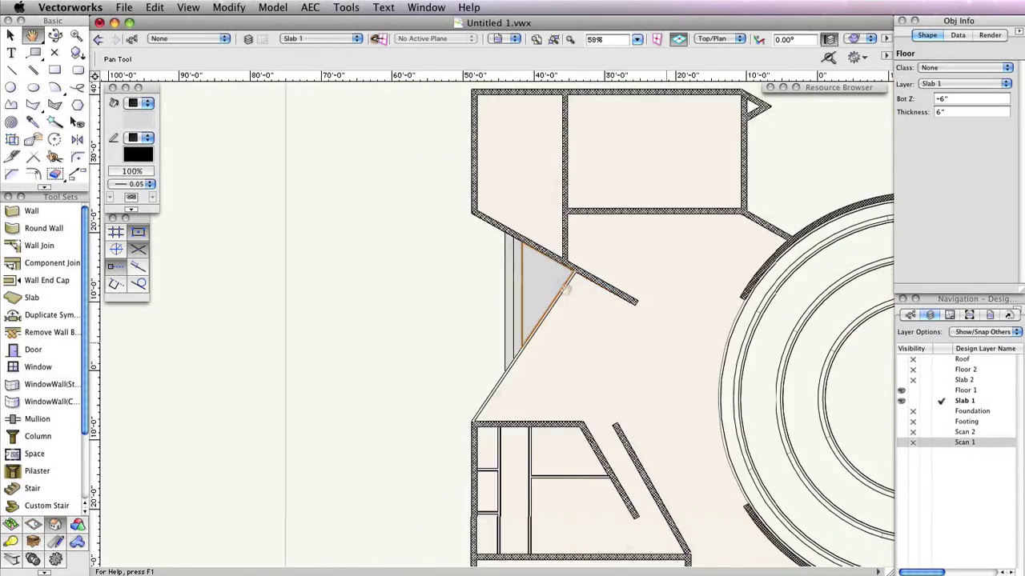
{"action": "scroll", "coordinate": [633, 448], "scroll_direction": "down", "scroll_amount": 3}
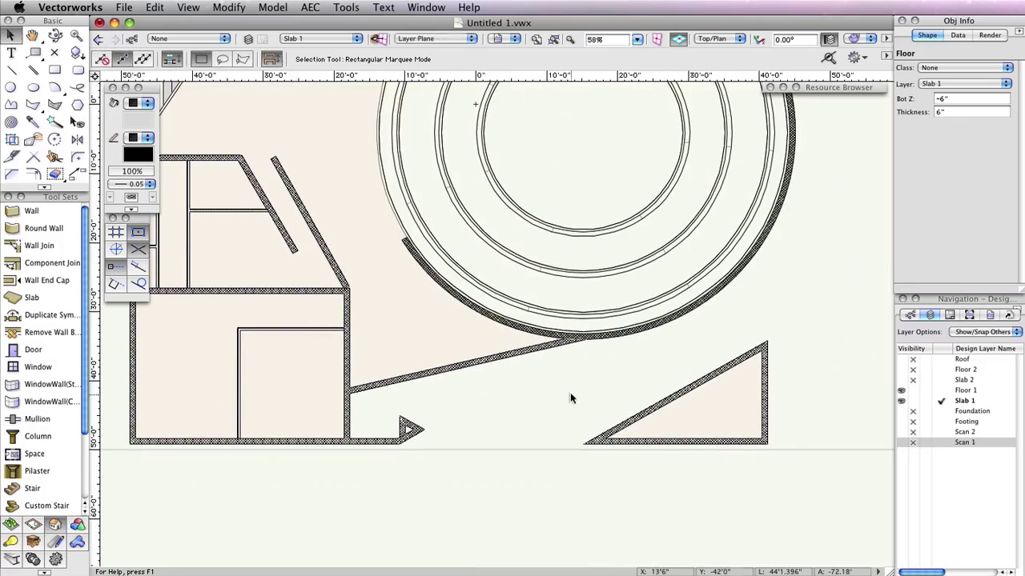
{"action": "scroll", "coordinate": [570, 392], "scroll_direction": "up", "scroll_amount": 3}
{"action": "scroll", "coordinate": [570, 392], "scroll_direction": "down", "scroll_amount": 3}
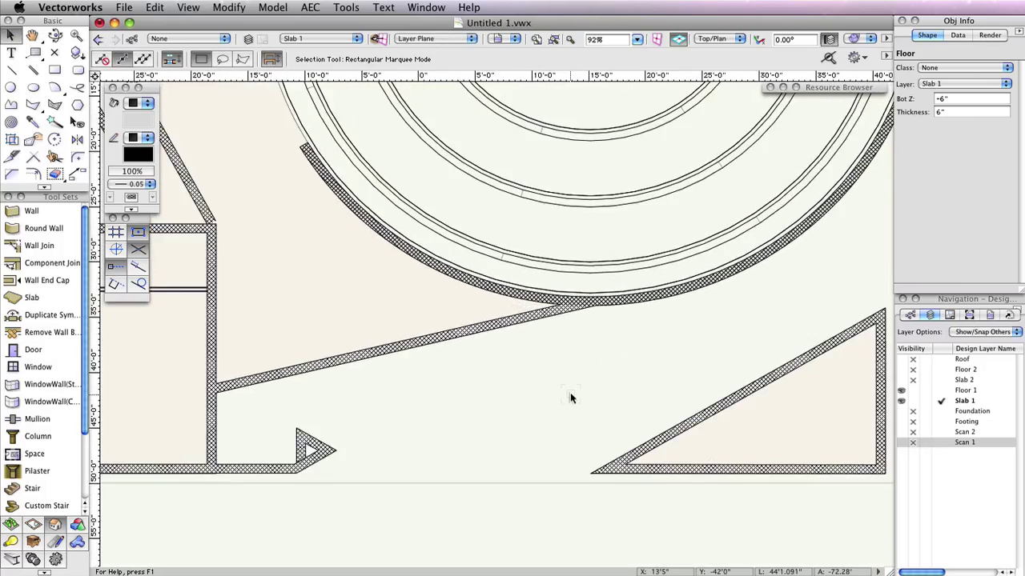
{"action": "left_click", "coordinate": [11, 69]}
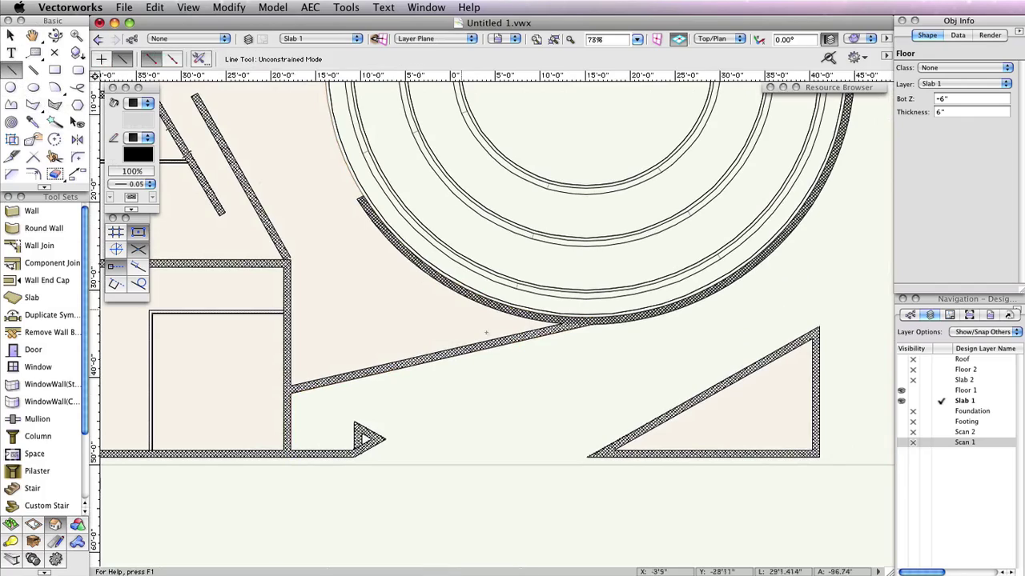
{"action": "left_click", "coordinate": [588, 457]}
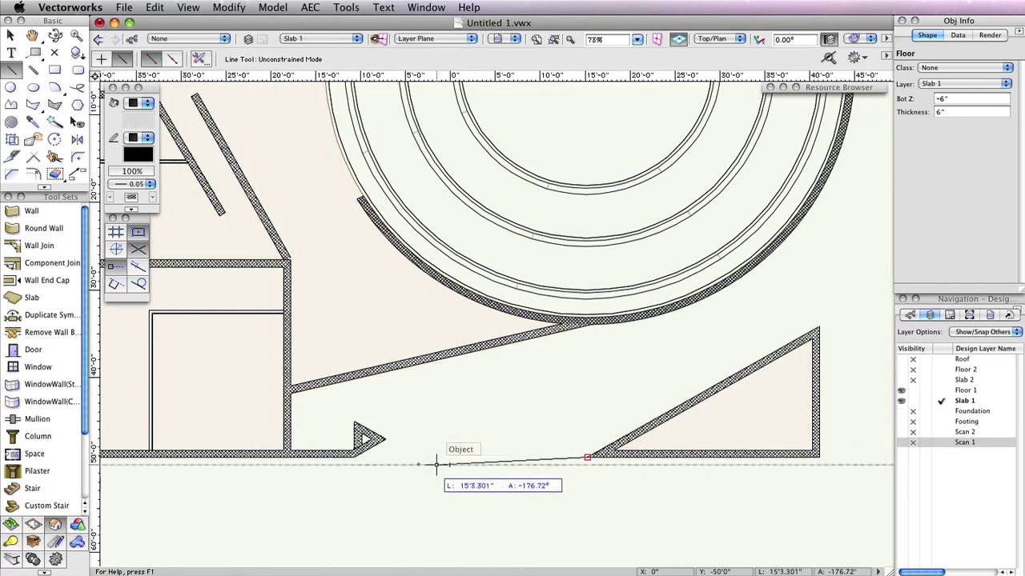
{"action": "left_click", "coordinate": [354, 455]}
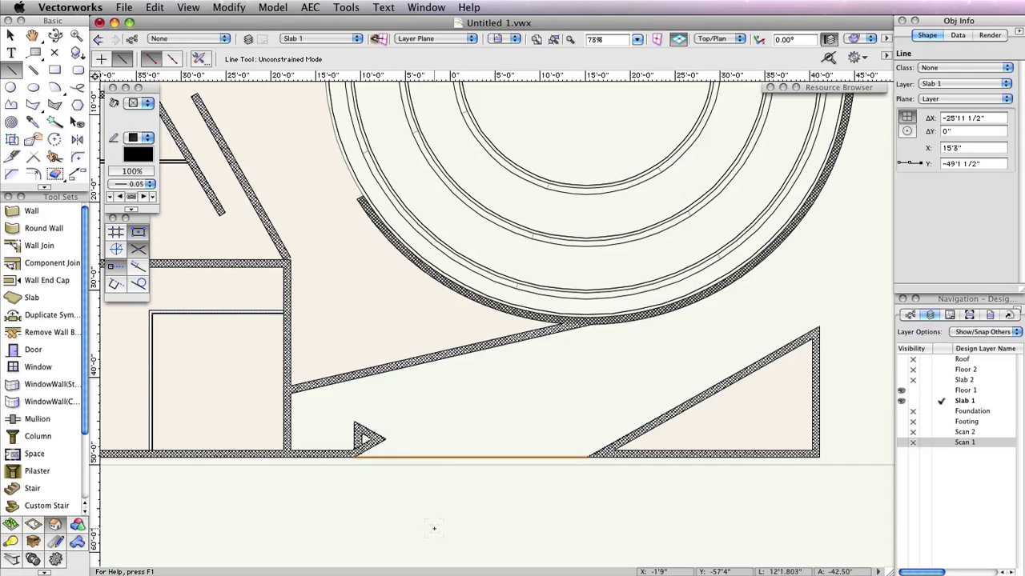
- Draw vertical lines from the triangular room's upper corner to the curved wall, about 15'3.6" long, and from its pointed corner to the curved wall's junction
{"action": "left_click", "coordinate": [818, 325]}
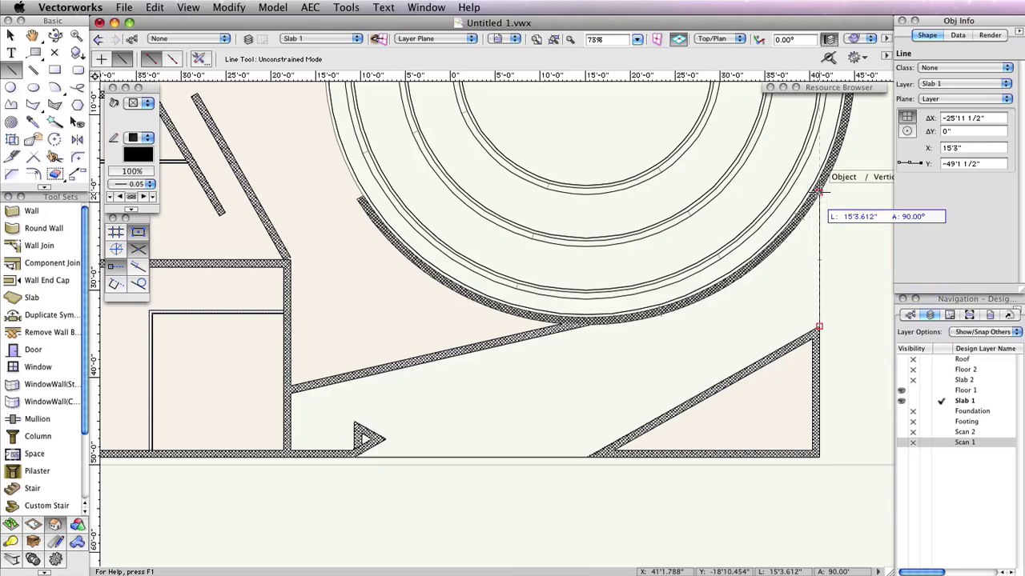
{"action": "middle_click_drag", "start_coordinate": [818, 192], "coordinate": [794, 195]}
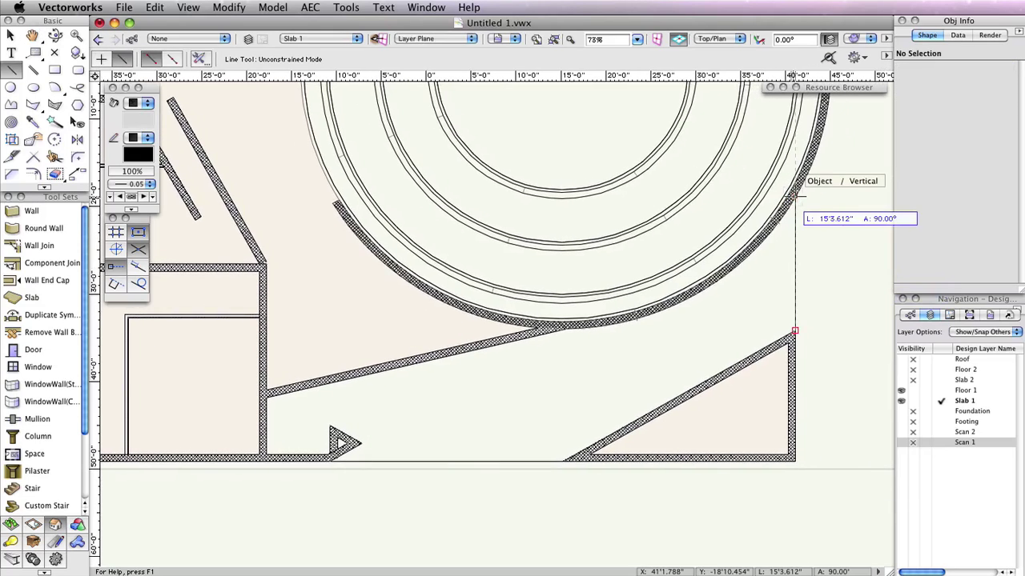
{"action": "left_click", "coordinate": [794, 195]}
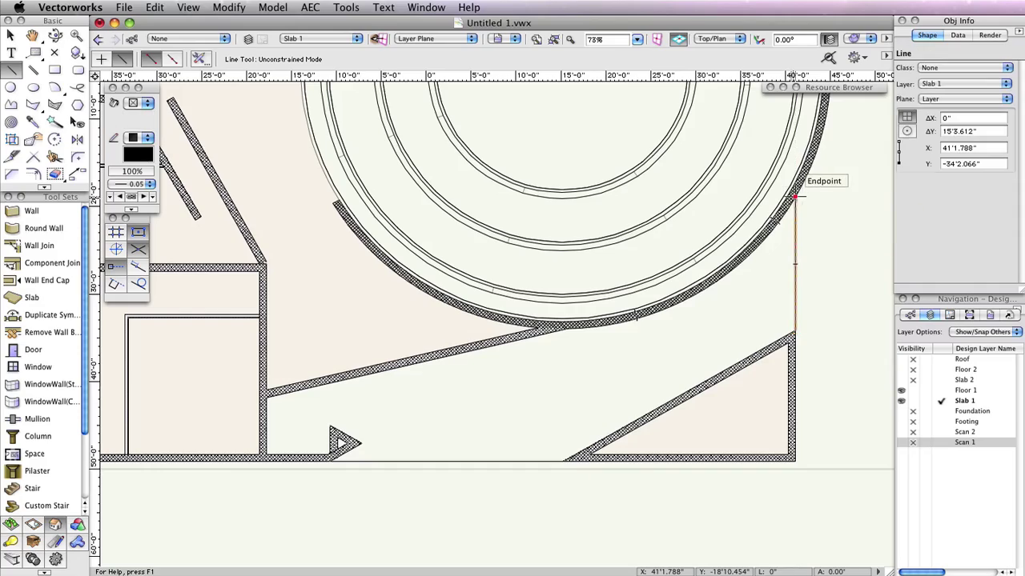
{"action": "left_click", "coordinate": [563, 461]}
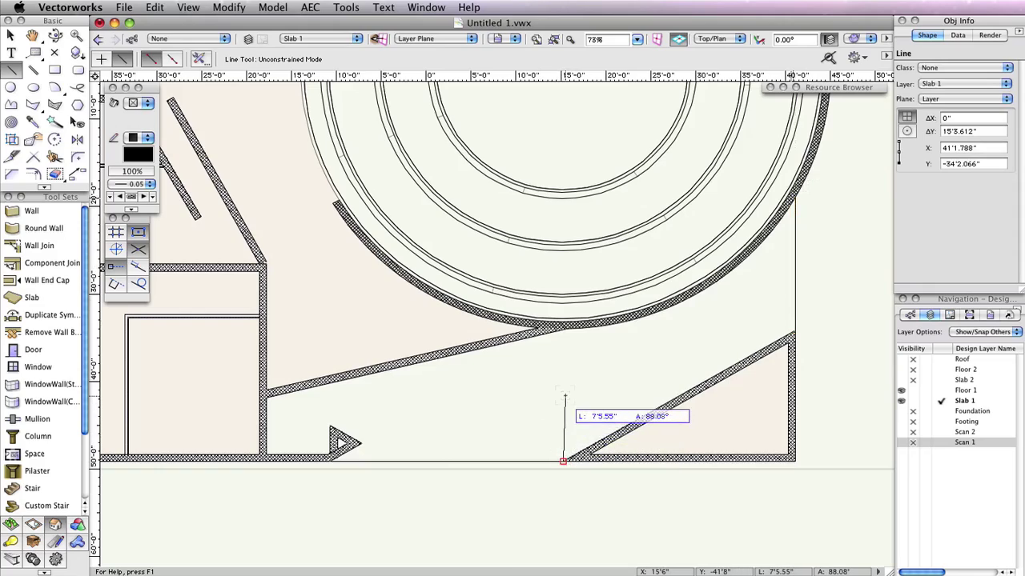
{"action": "left_click", "coordinate": [563, 328]}
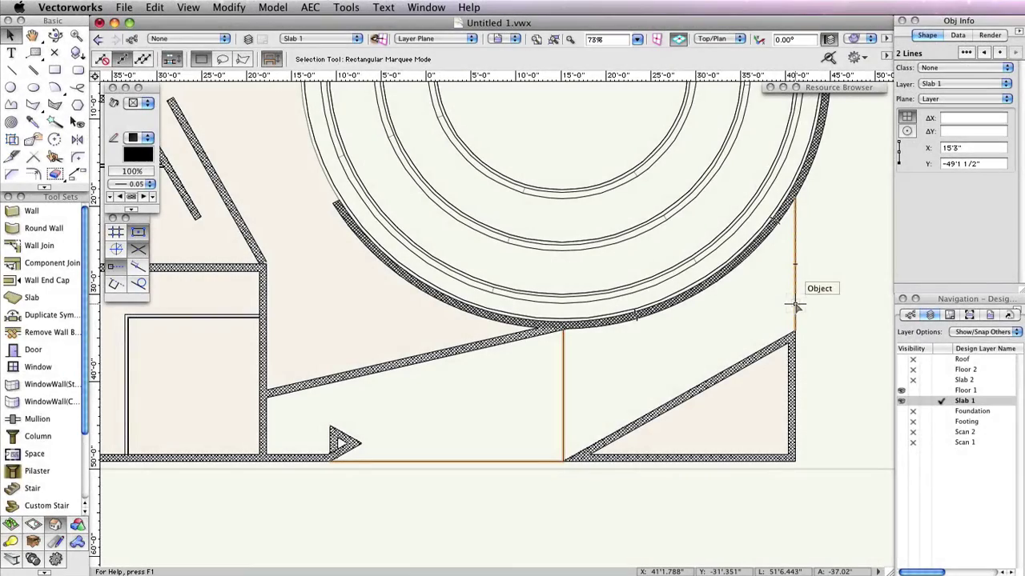
- Move all three construction lines to the Floor 1 layer and make Floor 1 the active layer
{"action": "left_click", "coordinate": [794, 304], "text": "shift"}
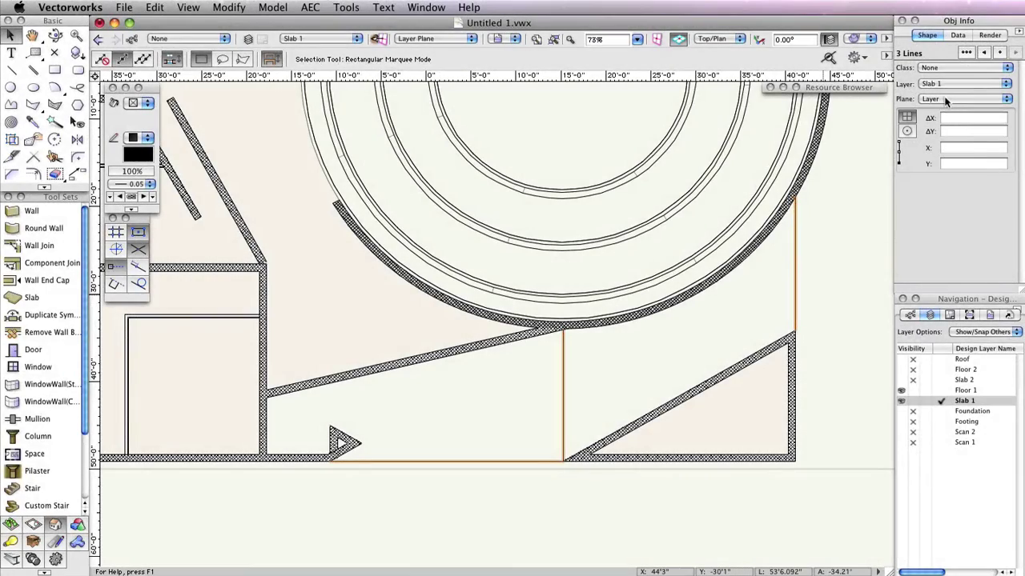
{"action": "left_click", "coordinate": [957, 87]}
{"action": "left_click", "coordinate": [959, 85]}
{"action": "left_click", "coordinate": [842, 291]}
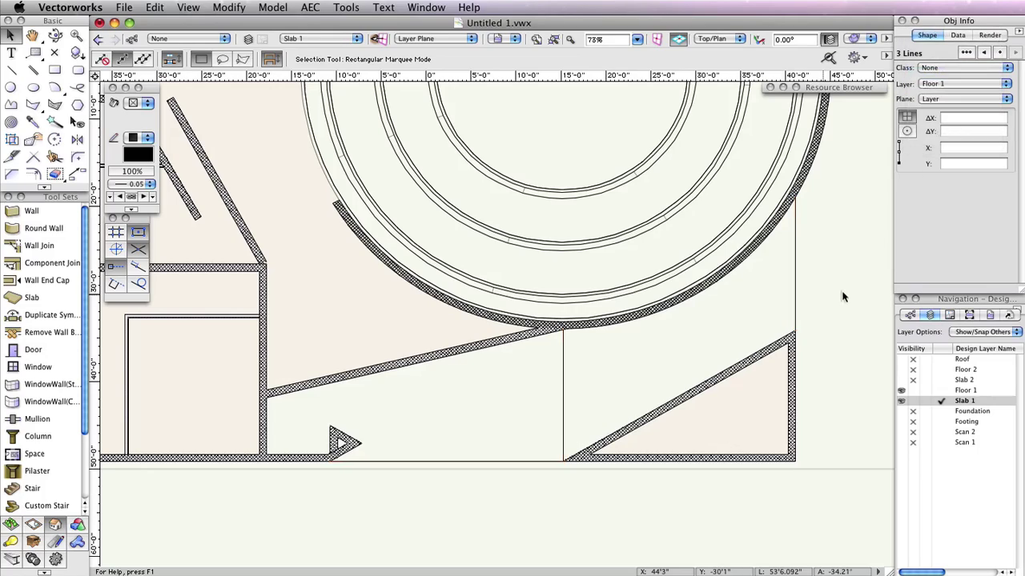
{"action": "left_click", "coordinate": [941, 390]}
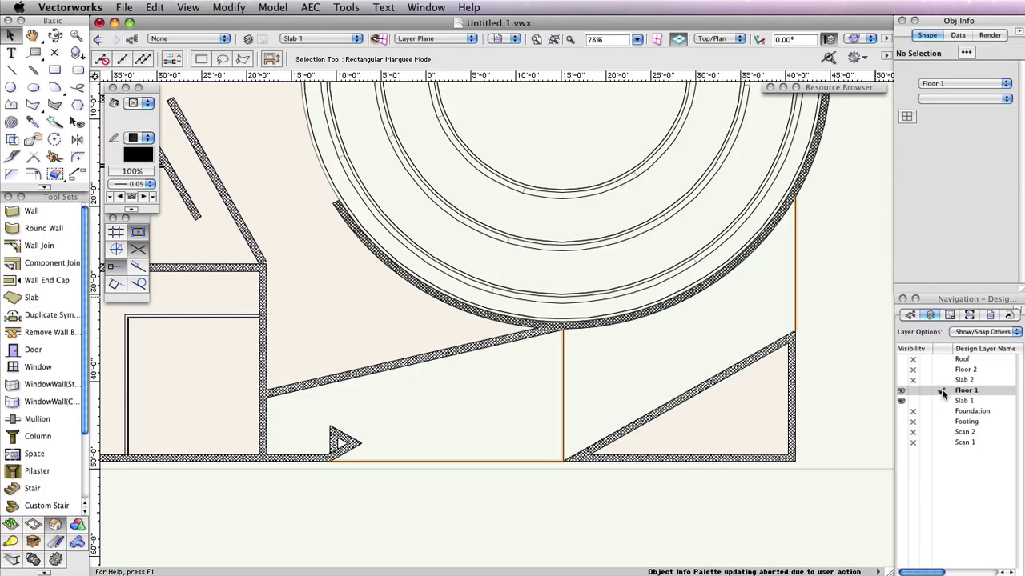
- Create polygons filling the two areas bounded by the walls and guide lines below the curved wall, using the 2D Polygon tool's Inner Boundary Mode
{"action": "left_click", "coordinate": [34, 106]}
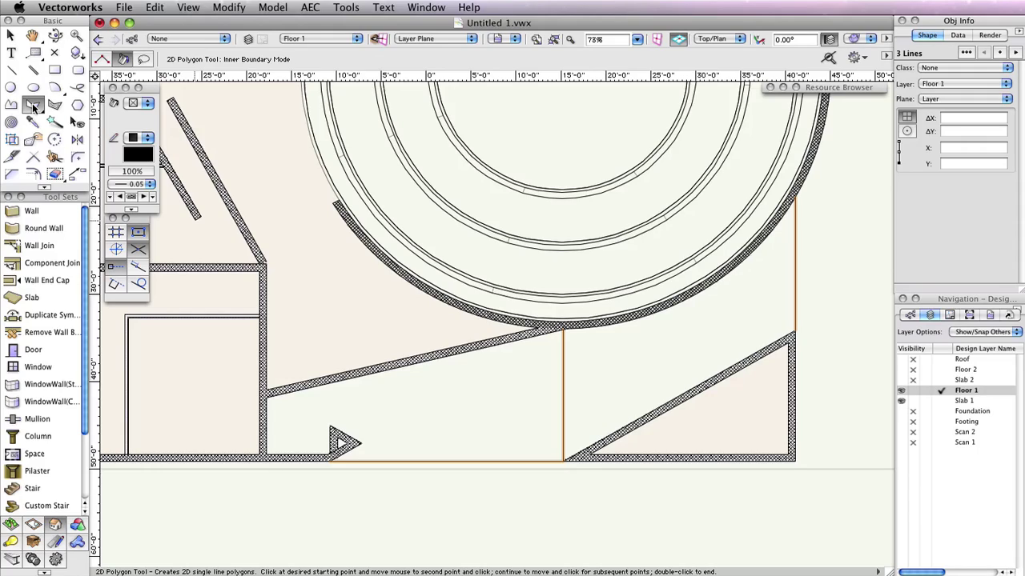
{"action": "left_click", "coordinate": [662, 339]}
{"action": "left_click", "coordinate": [434, 407]}
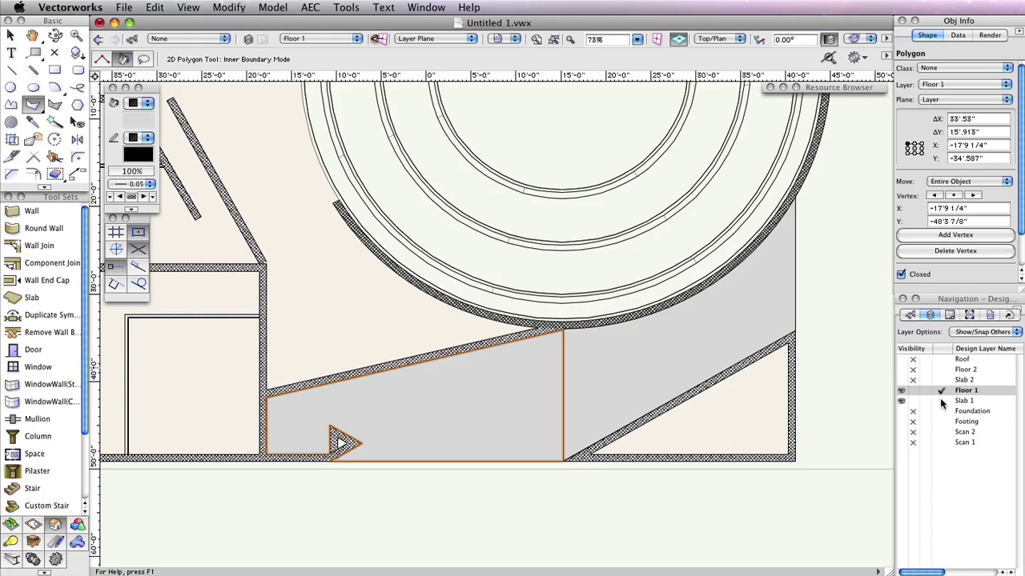
- Move both new polygons to the Slab 1 layer and make Slab 1 the active layer
{"action": "key", "text": "x"}
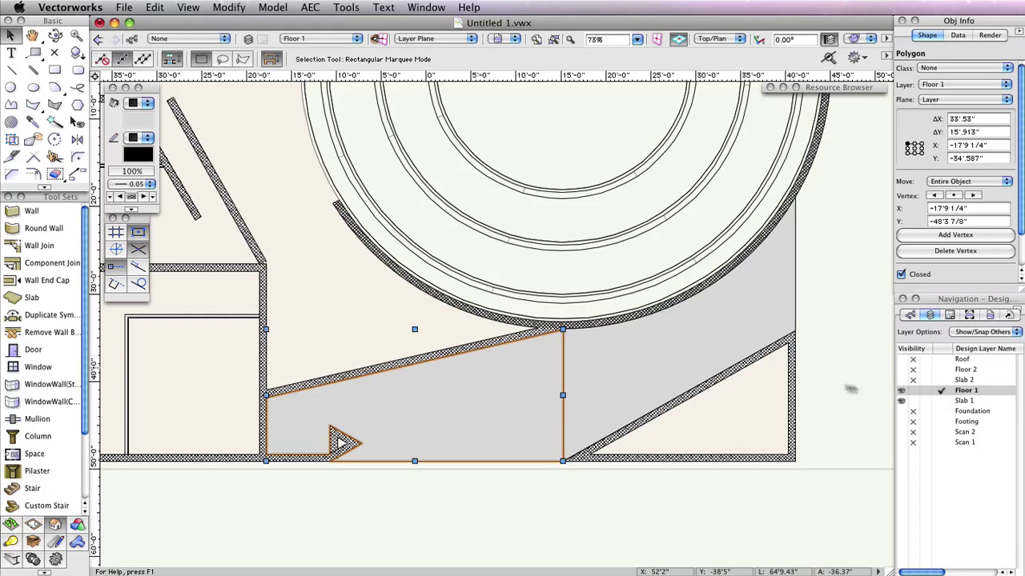
{"action": "left_click", "coordinate": [681, 345], "text": "shift"}
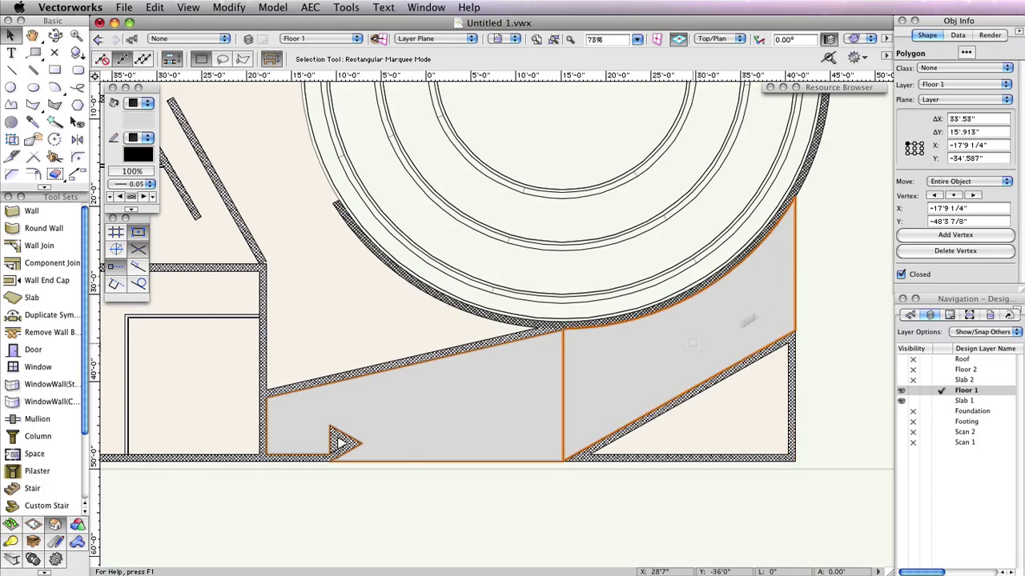
{"action": "left_click", "coordinate": [973, 83]}
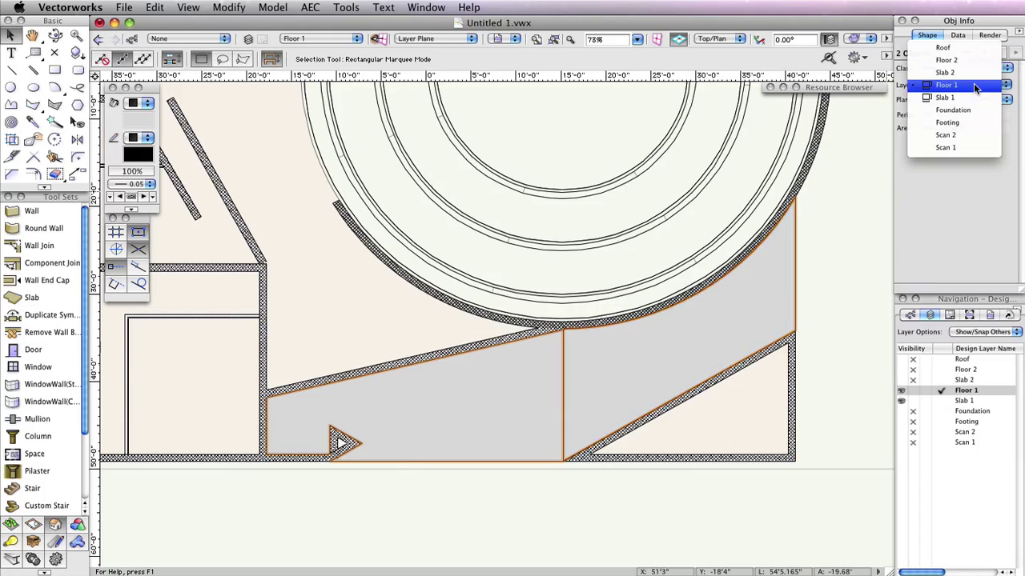
{"action": "left_click", "coordinate": [973, 94]}
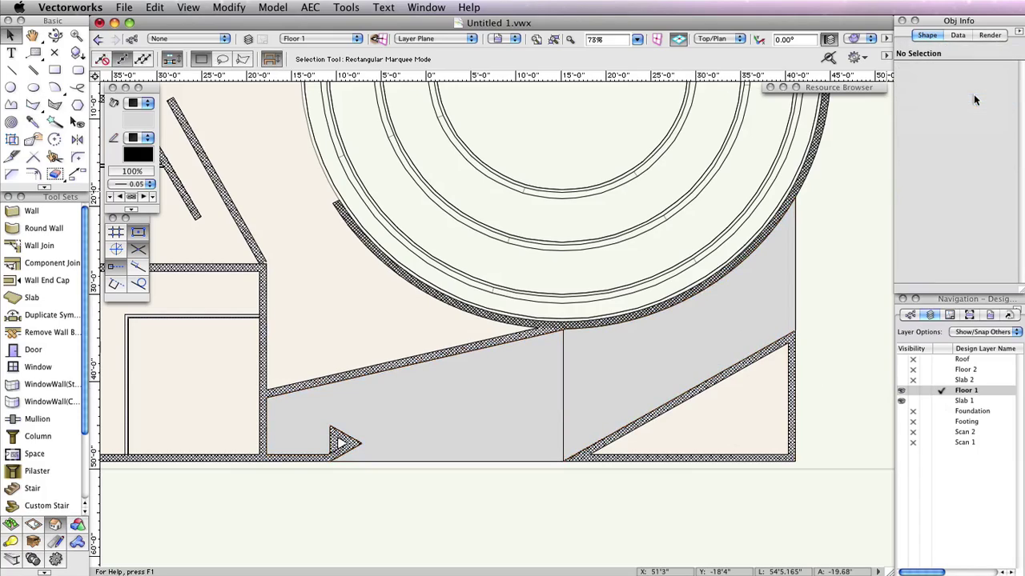
{"action": "left_click", "coordinate": [940, 400]}
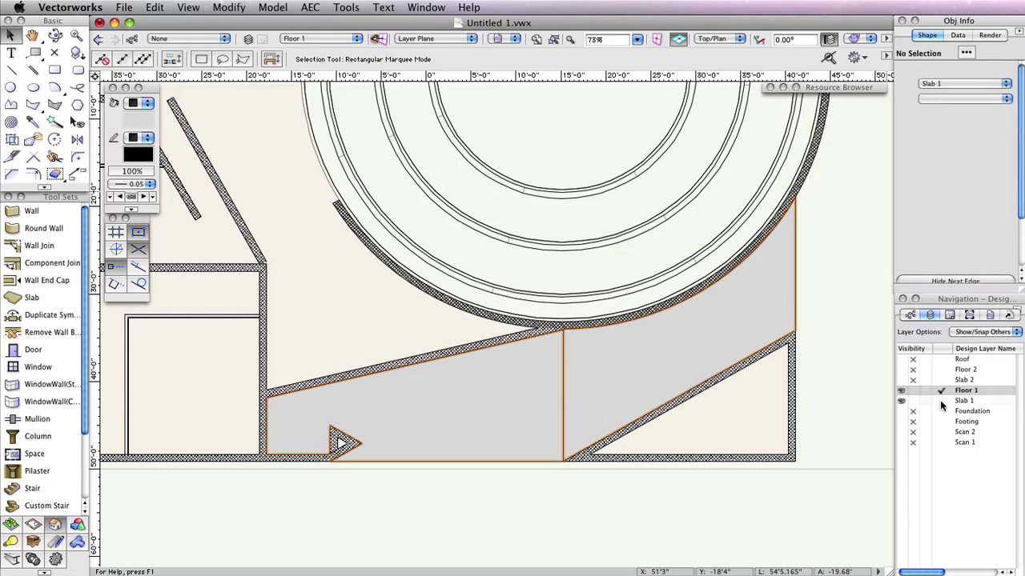
{"action": "left_click", "coordinate": [850, 387]}
- Extrude the area between the curved wall and the triangular room 1'6" and set its Bot Z to -1'6"
{"action": "left_click", "coordinate": [690, 332]}
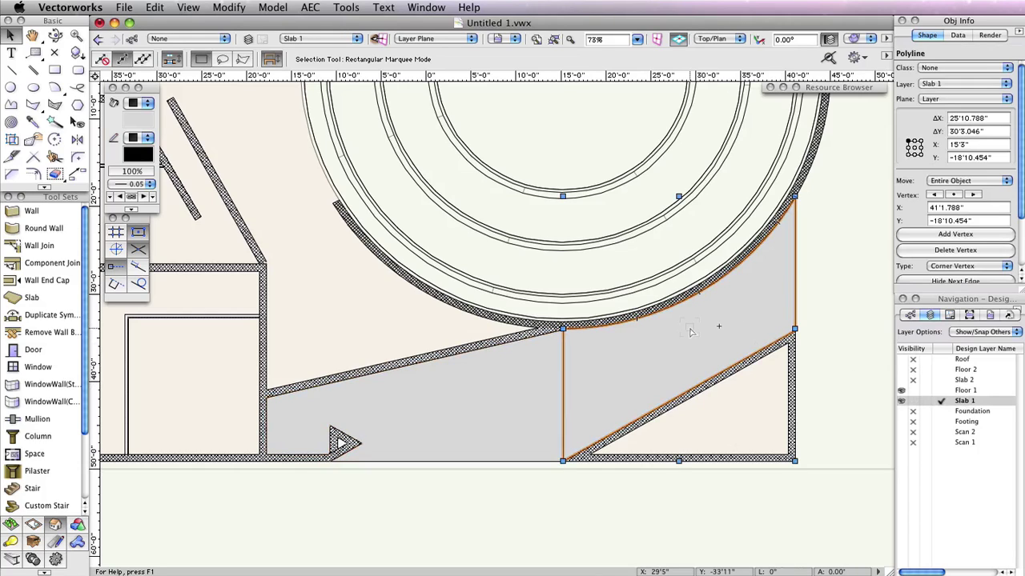
{"action": "left_click", "coordinate": [273, 7]}
{"action": "left_click", "coordinate": [290, 88]}
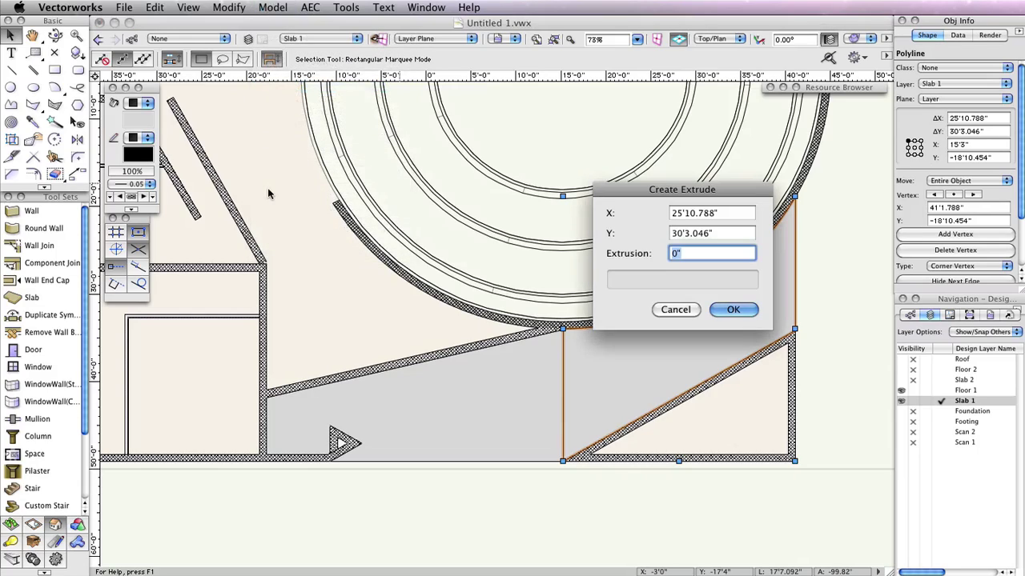
{"action": "type", "text": "1'6"}
{"action": "left_click", "coordinate": [733, 310]}
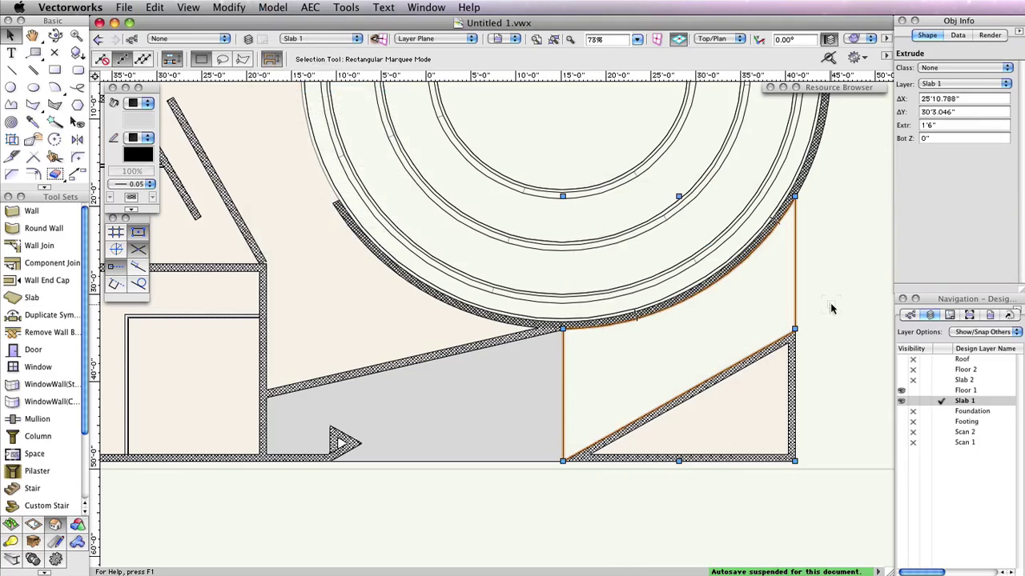
{"action": "left_click", "coordinate": [928, 138]}
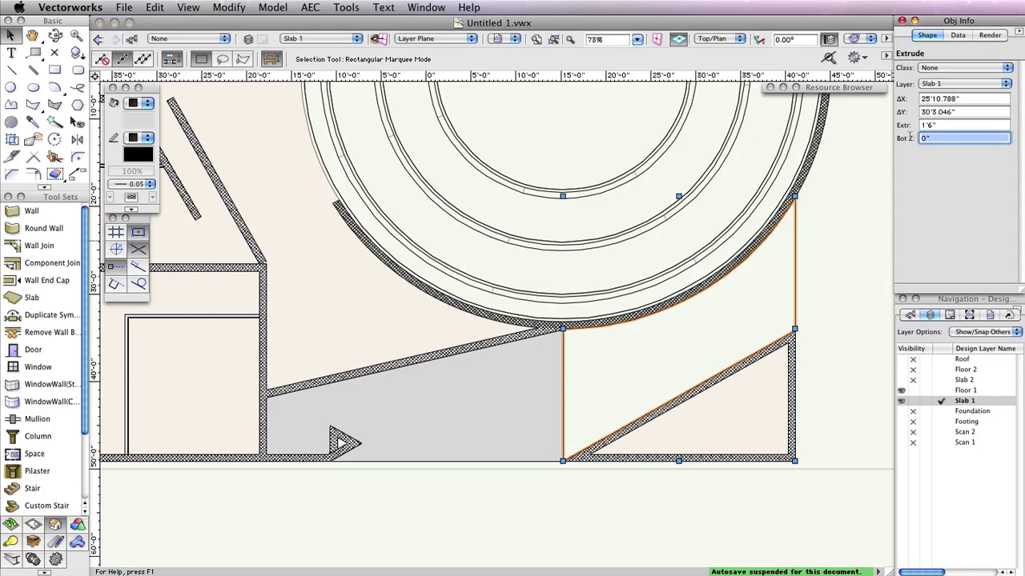
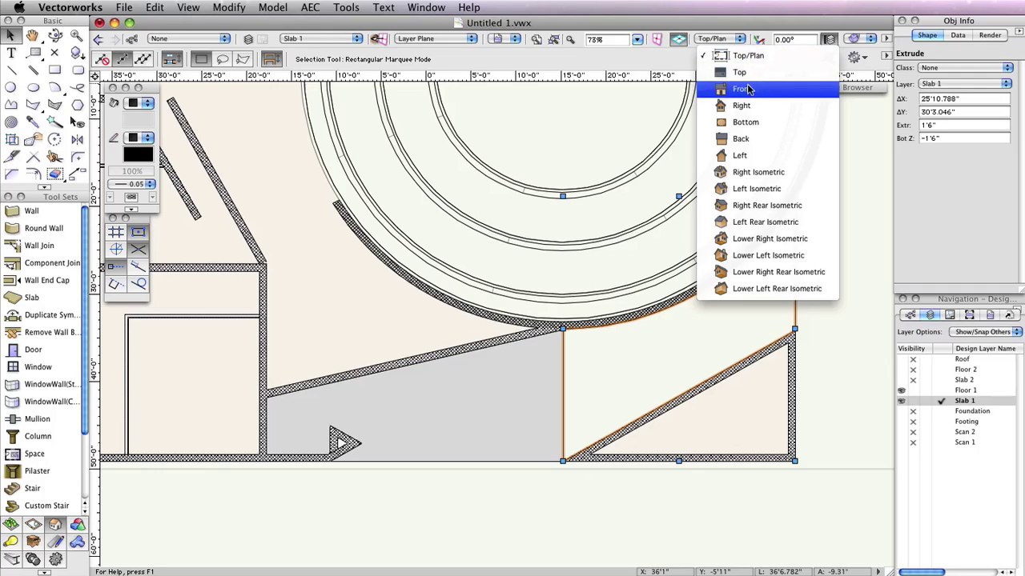
- Switch to the Front view, fit the extrude in view, and set the active plane to Screen Plane
{"action": "left_click", "coordinate": [743, 89]}
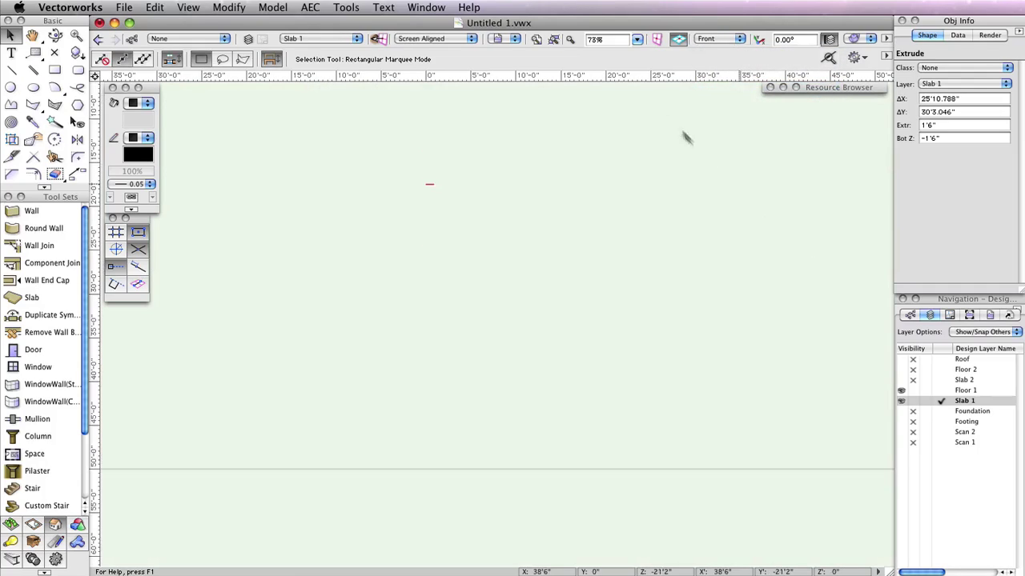
{"action": "left_click", "coordinate": [553, 40]}
{"action": "scroll", "coordinate": [666, 425], "scroll_direction": "down", "scroll_amount": 3}
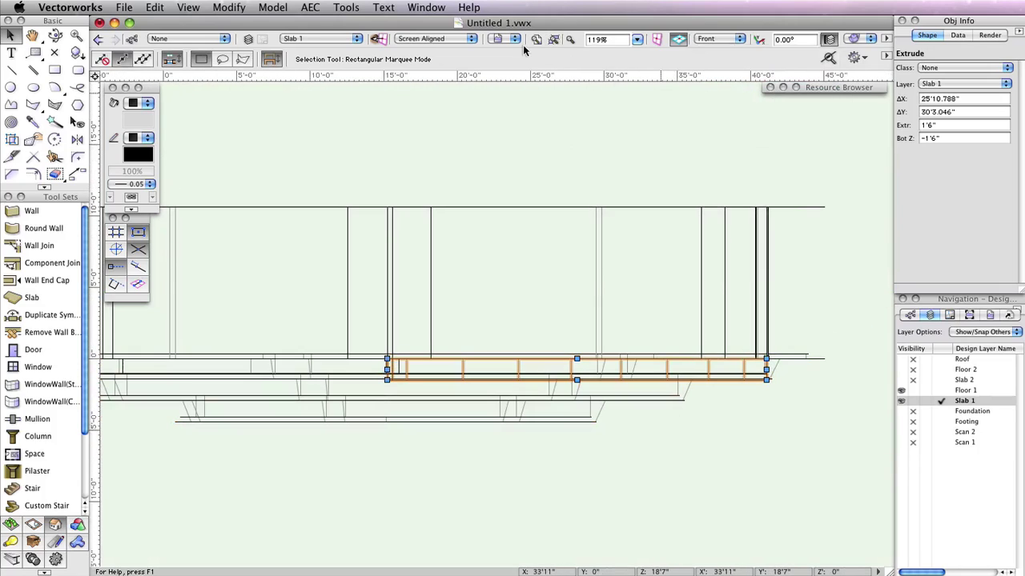
{"action": "left_click", "coordinate": [438, 38]}
{"action": "left_click", "coordinate": [453, 72]}
{"action": "scroll", "coordinate": [404, 387], "scroll_direction": "up", "scroll_amount": 3}
{"action": "middle_click_drag", "start_coordinate": [404, 387], "coordinate": [538, 410]}
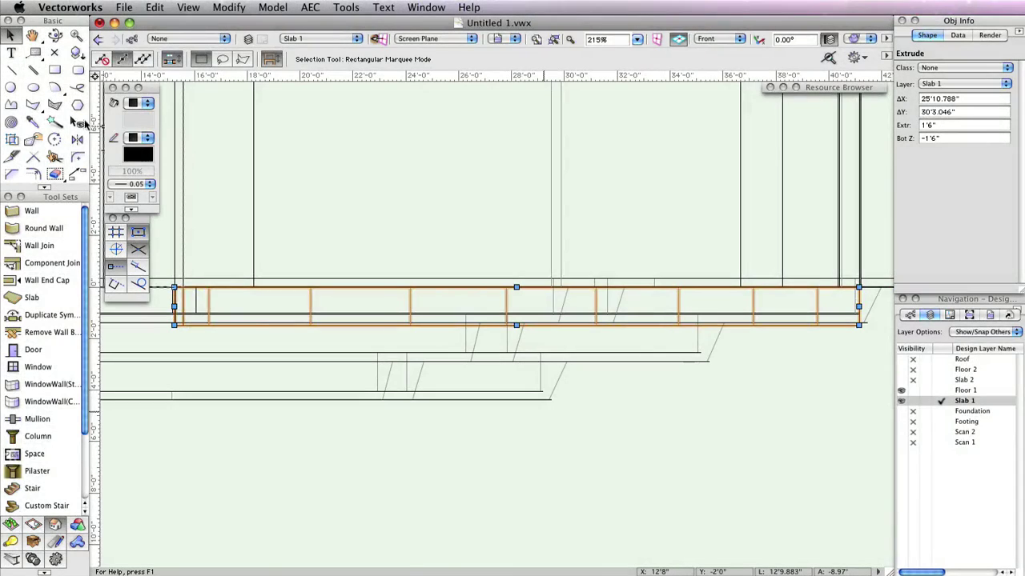
- Draw a closed triangular ramp profile over the extrude, about 25'10.8" long and 1'6" high, sloping from its upper-left to its lower-right corner
{"action": "left_click", "coordinate": [32, 105]}
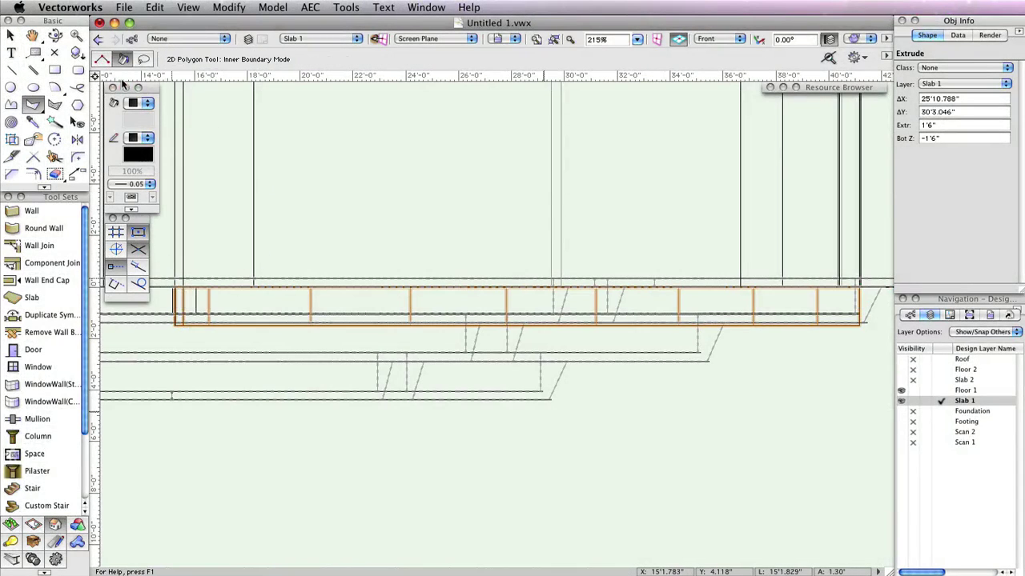
{"action": "left_click", "coordinate": [101, 58]}
{"action": "middle_click_drag", "start_coordinate": [515, 304], "coordinate": [701, 328]}
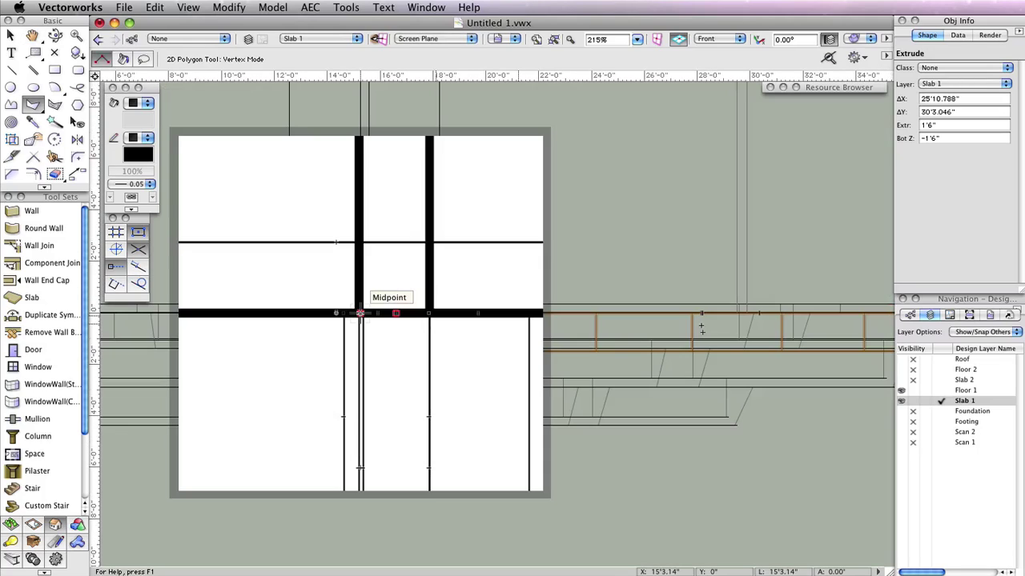
{"action": "left_click", "coordinate": [361, 313]}
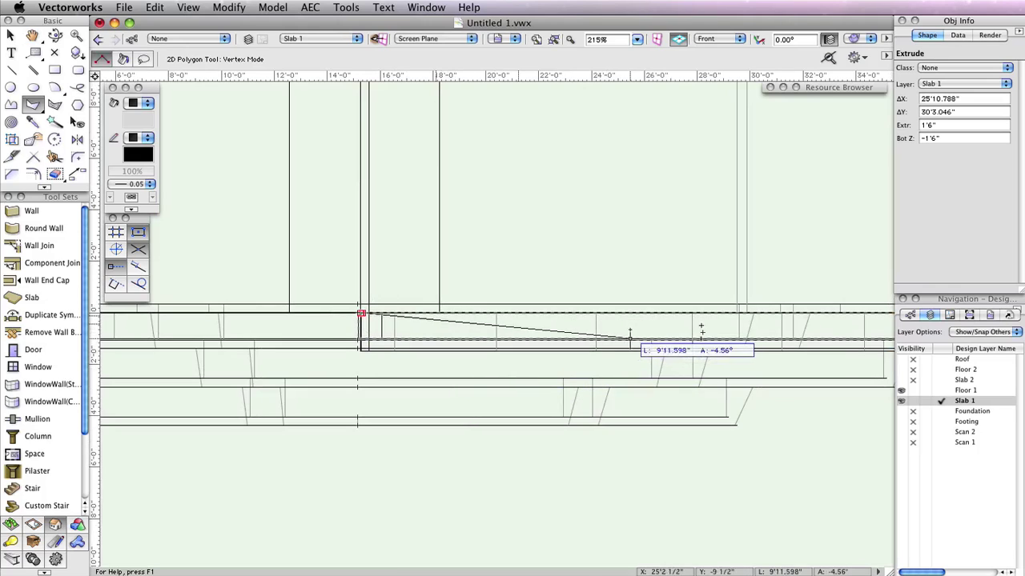
{"action": "middle_click_drag", "start_coordinate": [630, 325], "coordinate": [373, 350]}
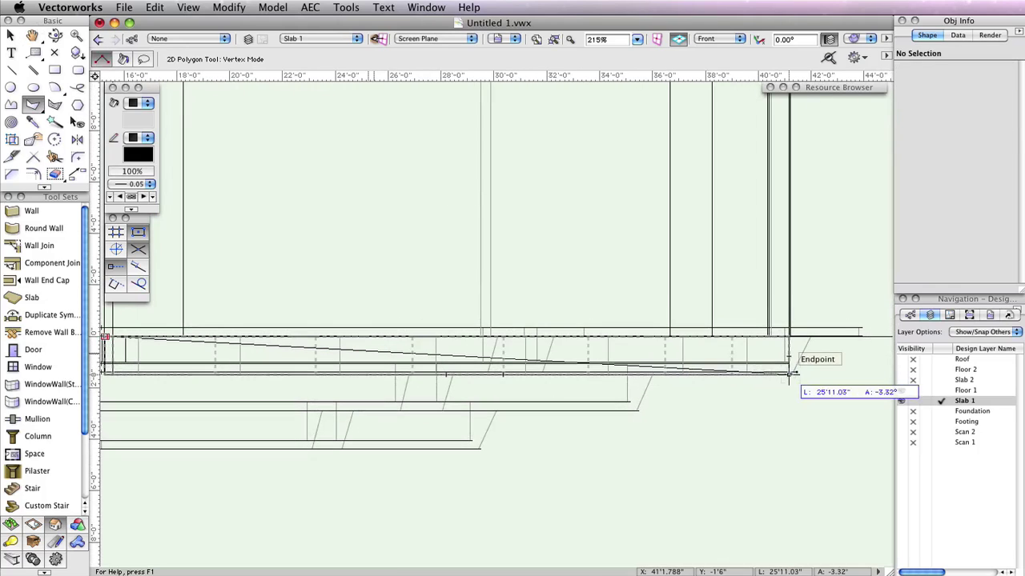
{"action": "left_click", "coordinate": [790, 371]}
{"action": "middle_click_drag", "start_coordinate": [156, 380], "coordinate": [367, 417]}
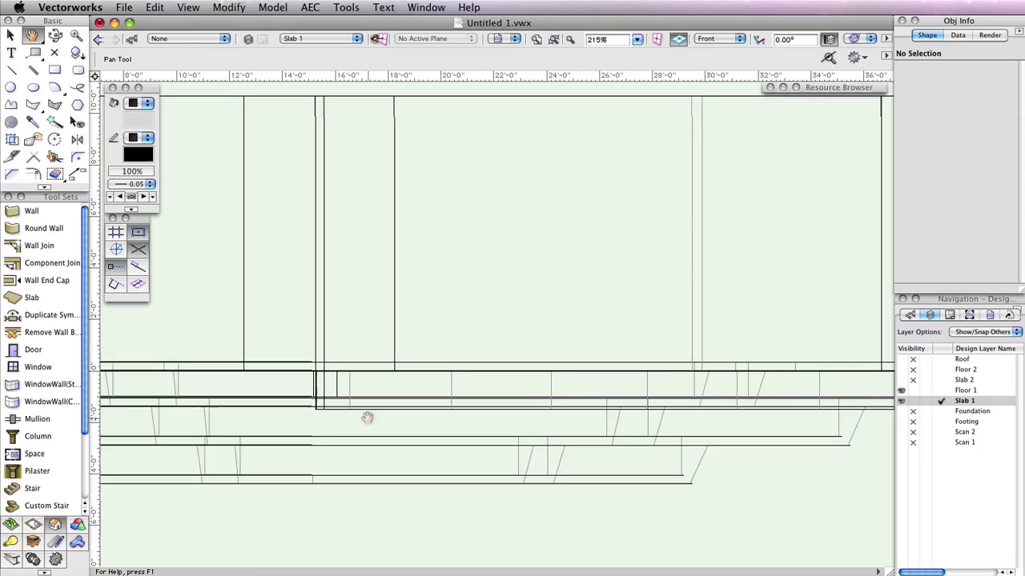
{"action": "left_click", "coordinate": [315, 410]}
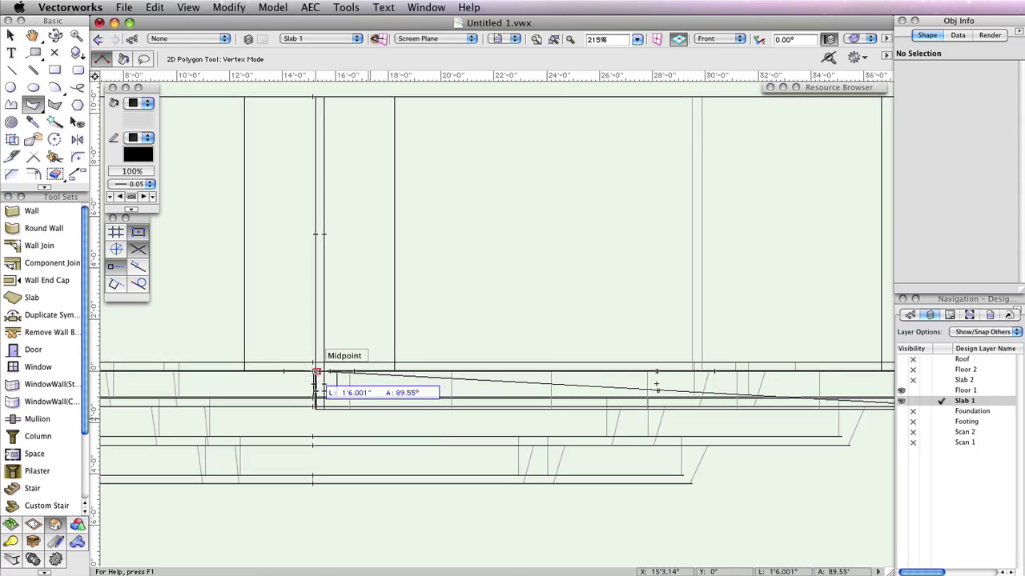
{"action": "double_click", "coordinate": [316, 372]}
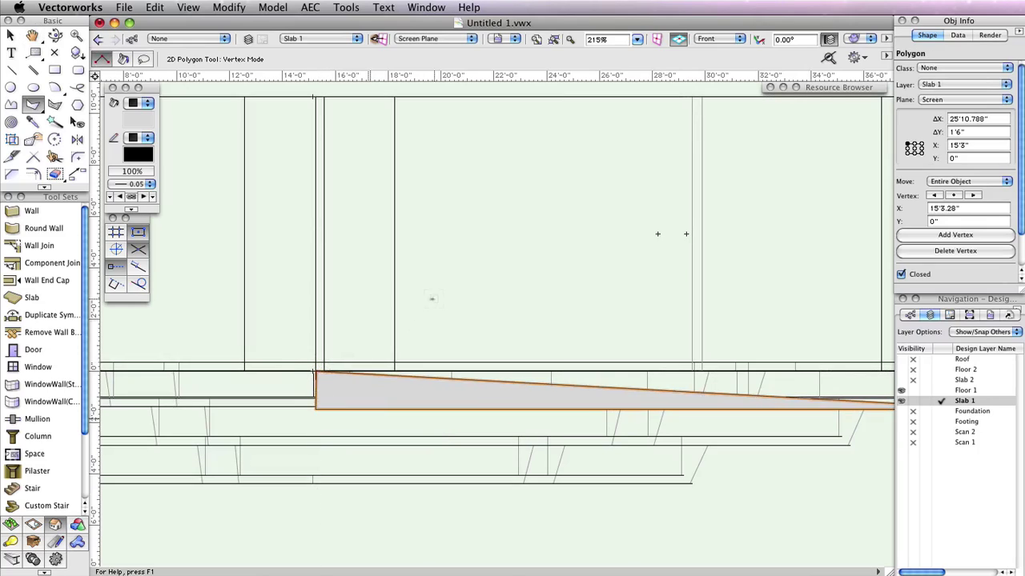
- Extrude the triangular ramp profile 1'6"
{"action": "scroll", "coordinate": [415, 296], "scroll_direction": "down", "scroll_amount": 2}
{"action": "left_click_drag", "start_coordinate": [595, 265], "coordinate": [499, 277]}
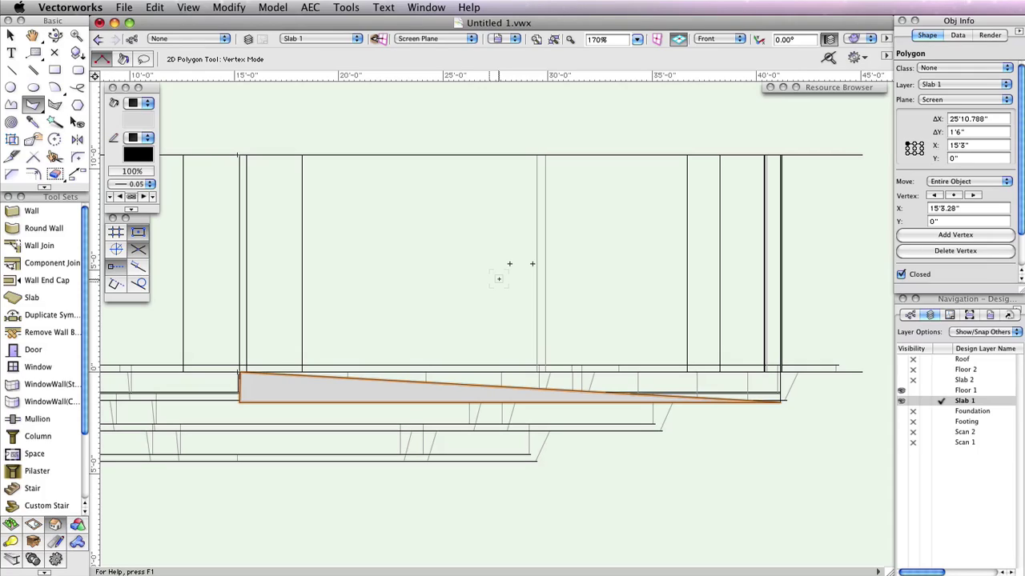
{"action": "key", "text": "super+e"}
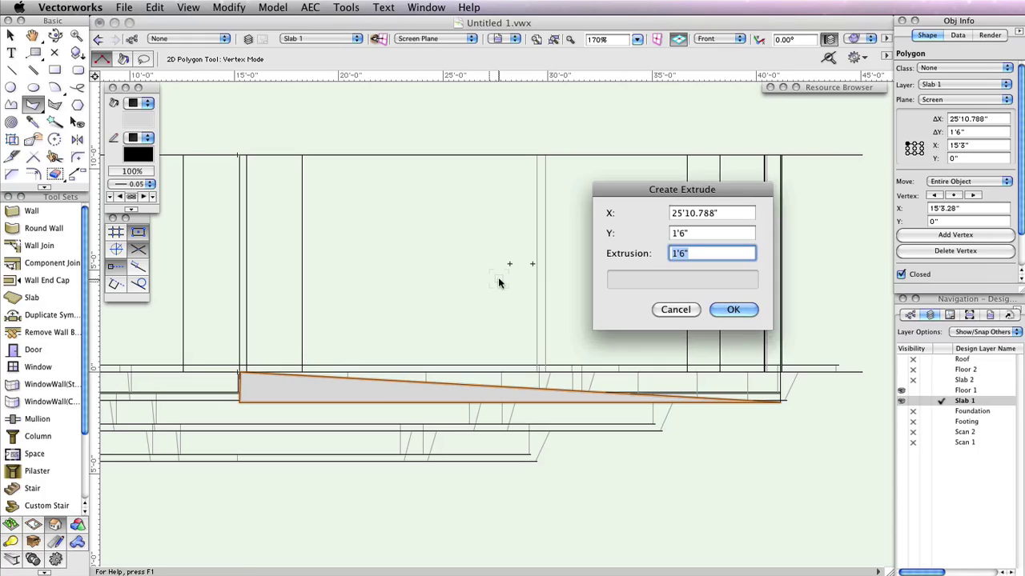
{"action": "left_click", "coordinate": [731, 310]}
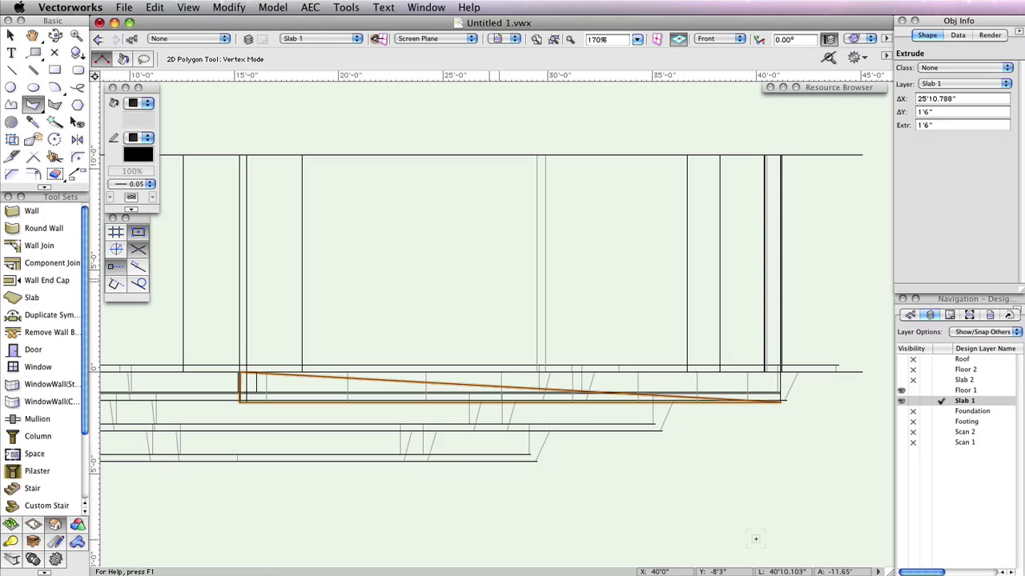
- Show the extruded wedge in the Left Isometric view together with the triangular room
{"action": "left_click", "coordinate": [726, 39]}
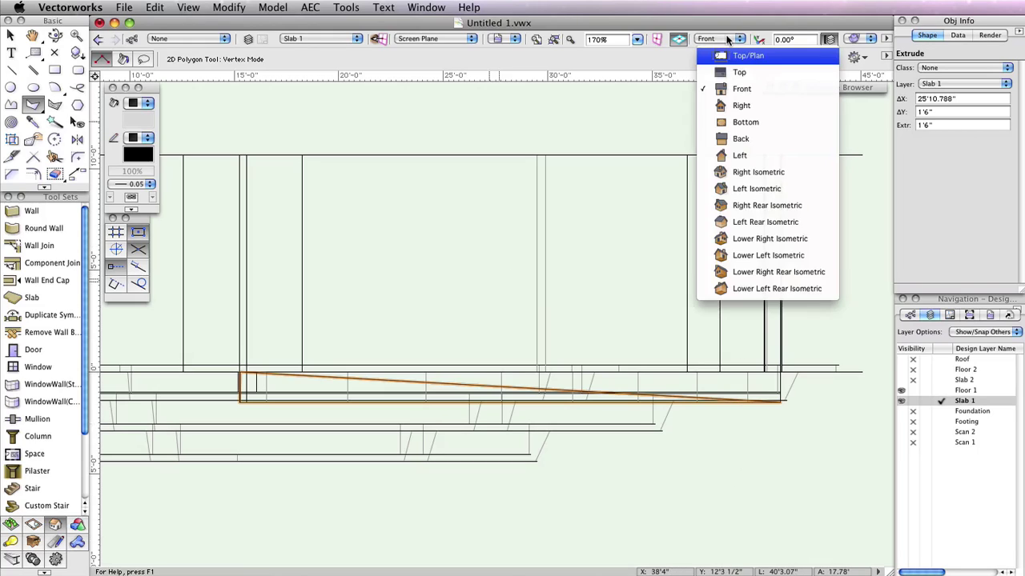
{"action": "left_click", "coordinate": [783, 188]}
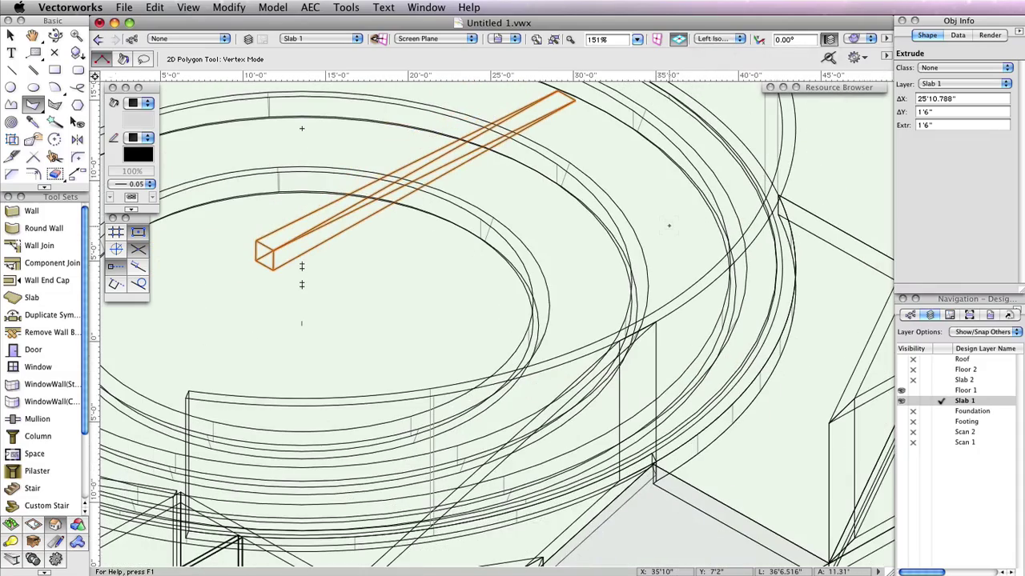
{"action": "scroll", "coordinate": [670, 225], "scroll_direction": "down", "scroll_amount": 3}
{"action": "left_click_drag", "start_coordinate": [681, 189], "coordinate": [593, 253]}
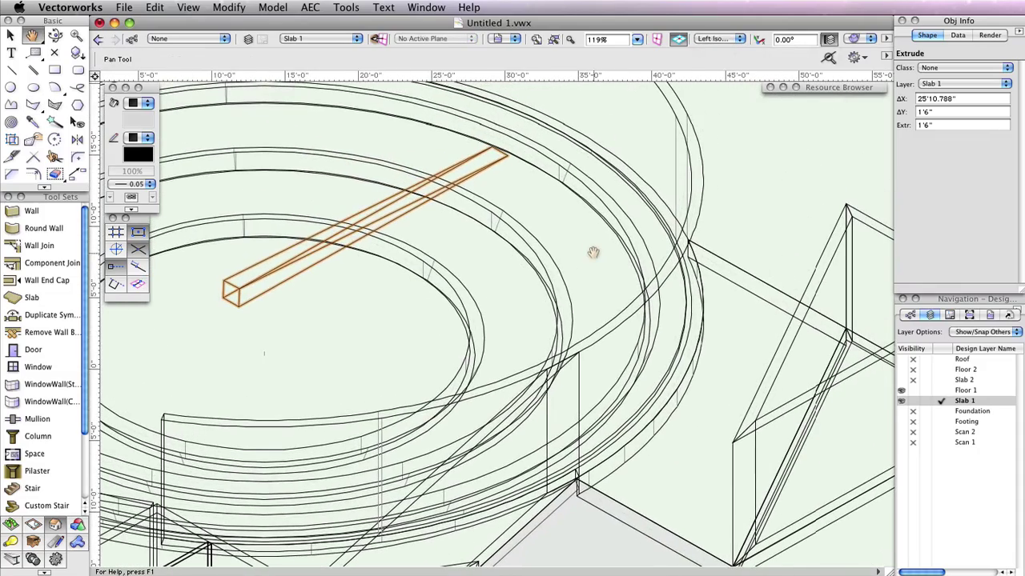
{"action": "key", "text": "8"}
{"action": "middle_click_drag", "start_coordinate": [593, 253], "coordinate": [578, 238]}
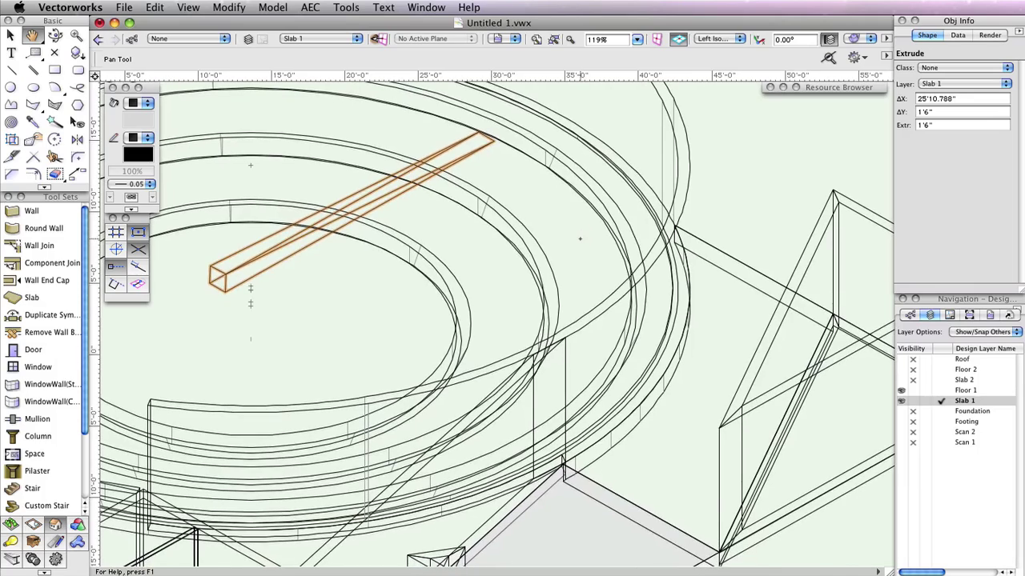
- Push/Pull the wedge's front triangular face about 57'7.6" outward, past the triangular room
{"action": "left_click", "coordinate": [77, 523]}
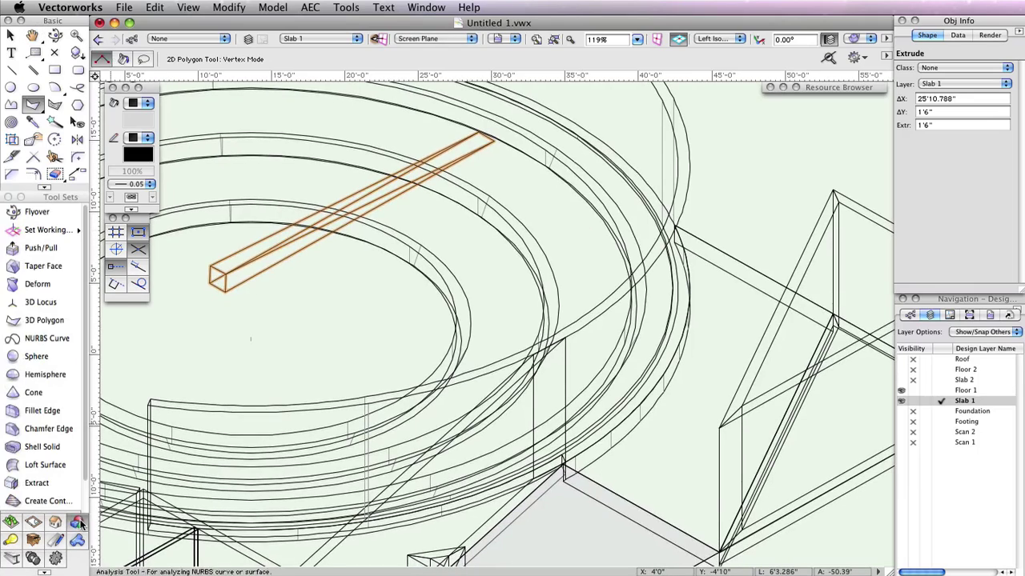
{"action": "left_click", "coordinate": [65, 247]}
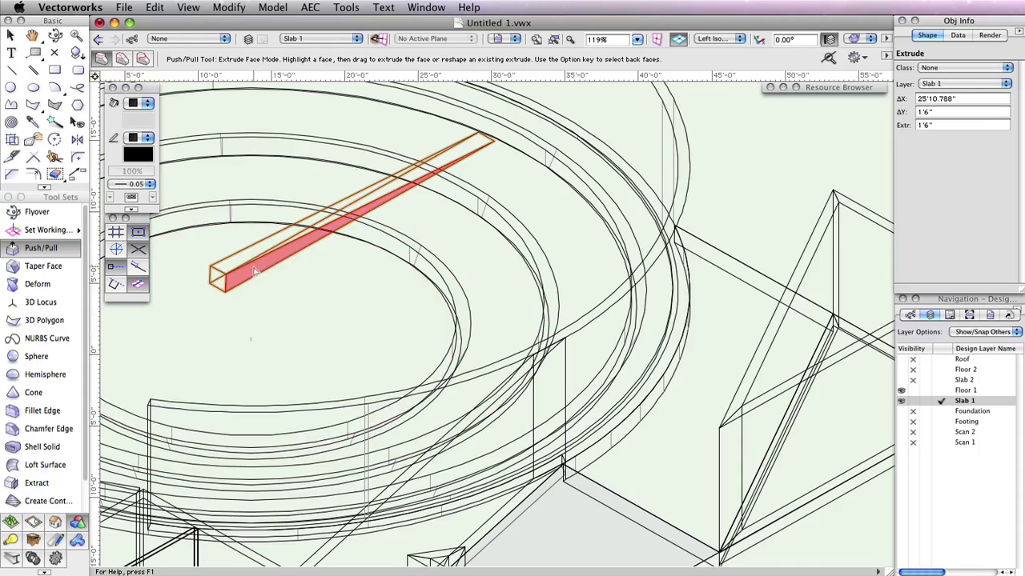
{"action": "left_click", "coordinate": [252, 270]}
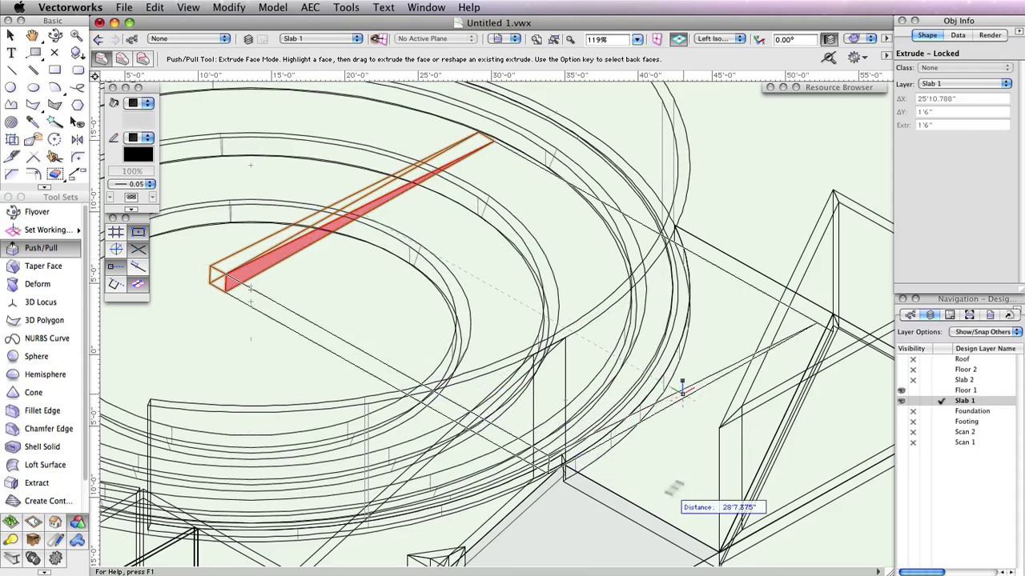
{"action": "scroll", "coordinate": [690, 493], "scroll_direction": "down", "scroll_amount": 1}
{"action": "middle_click_drag", "start_coordinate": [689, 493], "coordinate": [533, 373]}
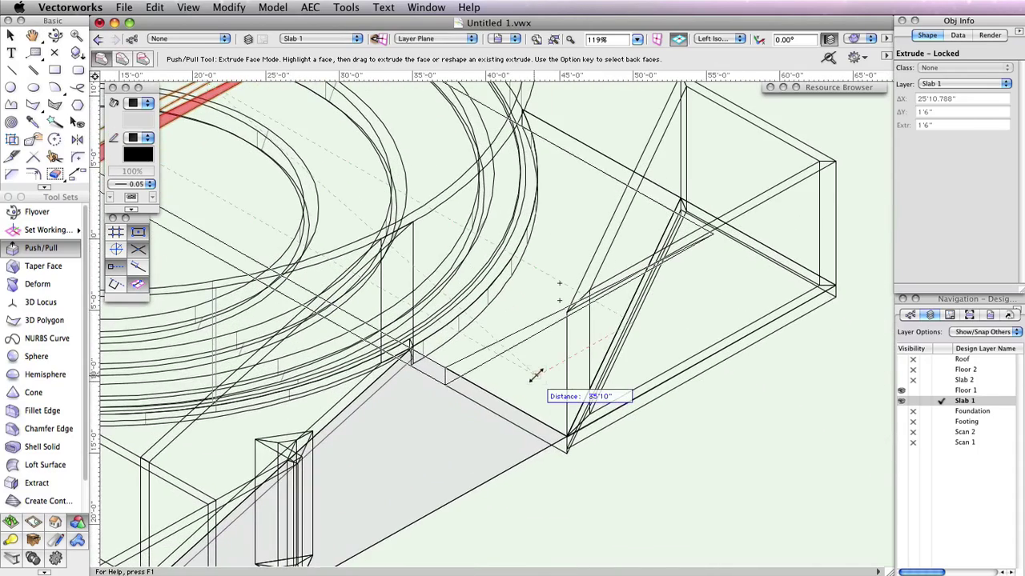
{"action": "scroll", "coordinate": [536, 375], "scroll_direction": "down", "scroll_amount": 3}
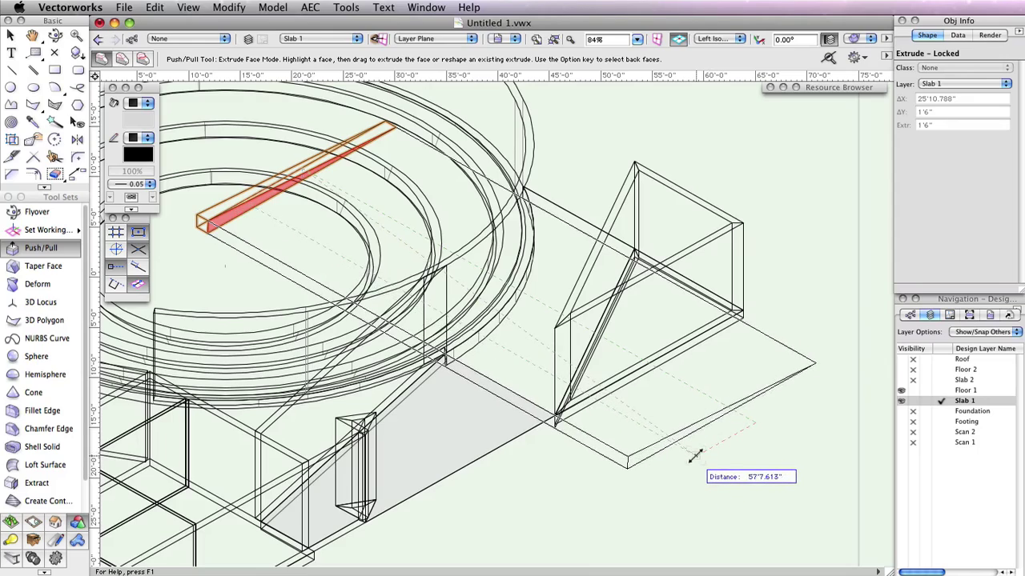
{"action": "left_click", "coordinate": [694, 456]}
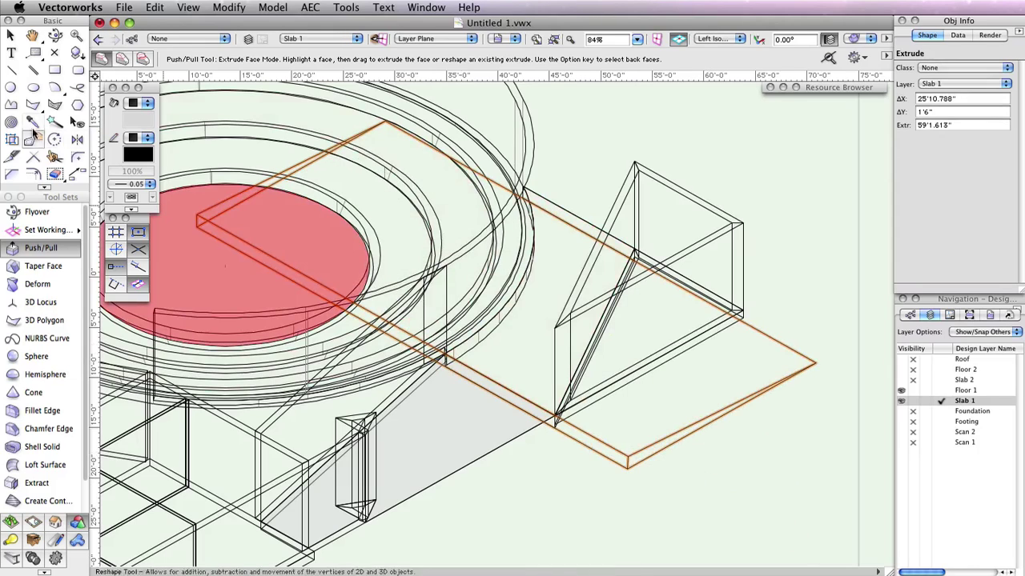
- Intersect the extruded ramp wedge with the floor-area extrude beside the triangular room using Intersect Solids
{"action": "key", "text": "x"}
{"action": "key", "text": "x"}
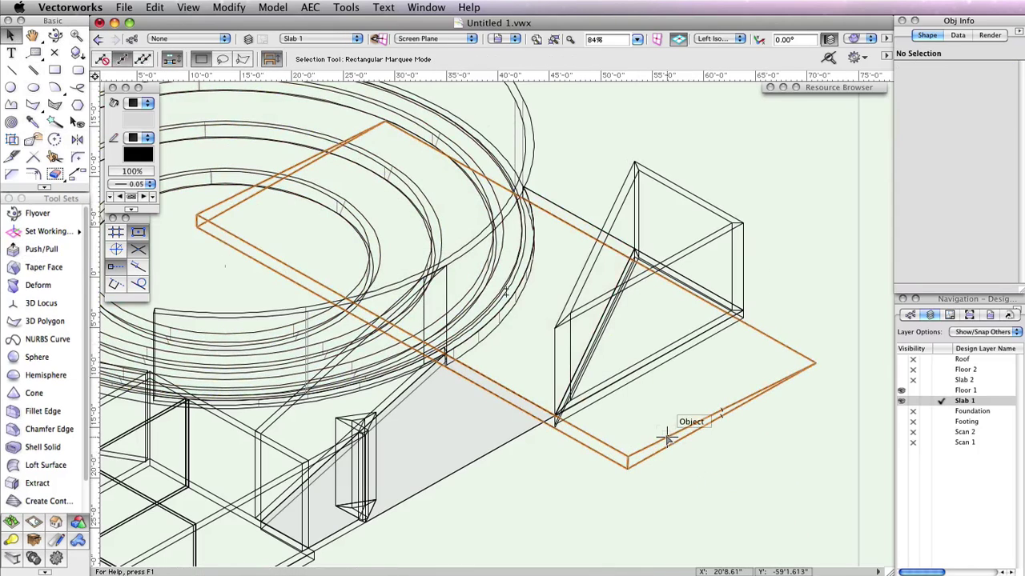
{"action": "left_click", "coordinate": [499, 366]}
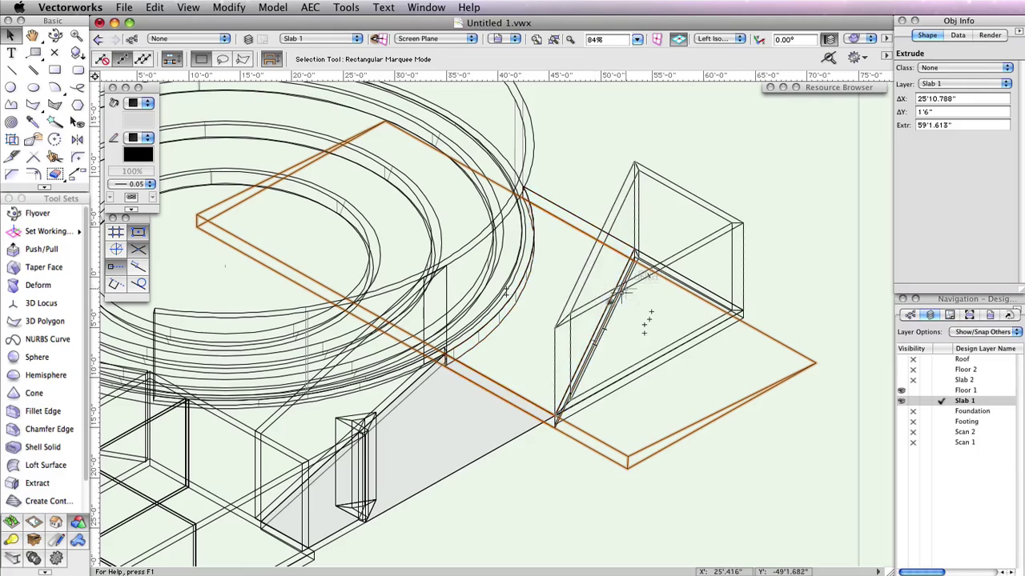
{"action": "left_click", "coordinate": [516, 309], "text": "shift"}
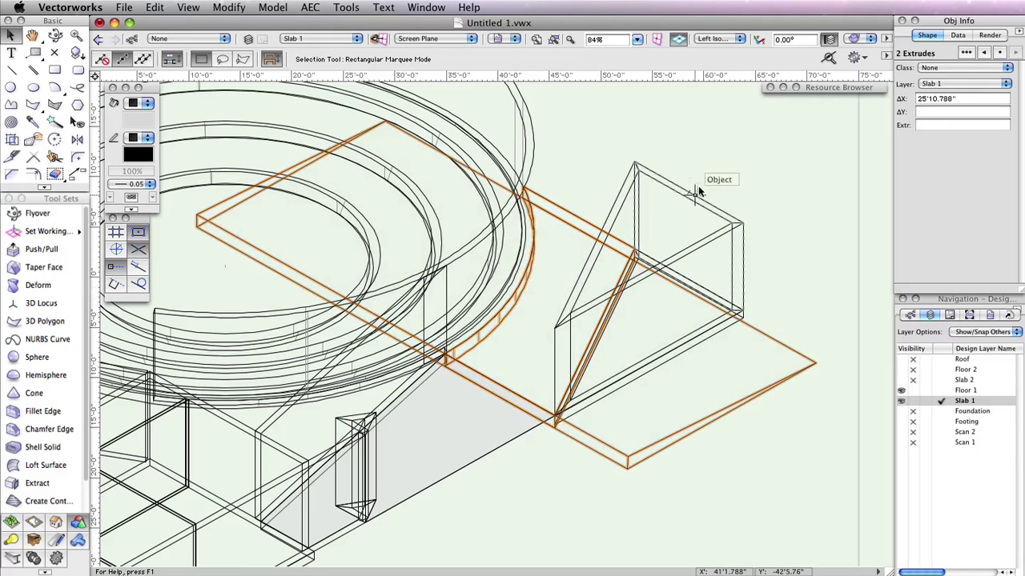
{"action": "left_click", "coordinate": [271, 7]}
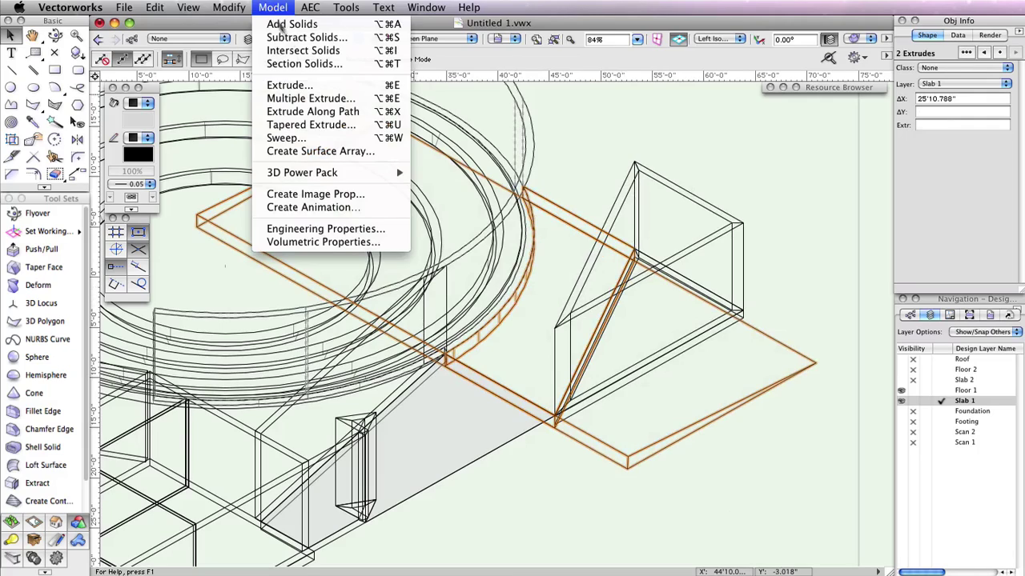
{"action": "left_click", "coordinate": [308, 50]}
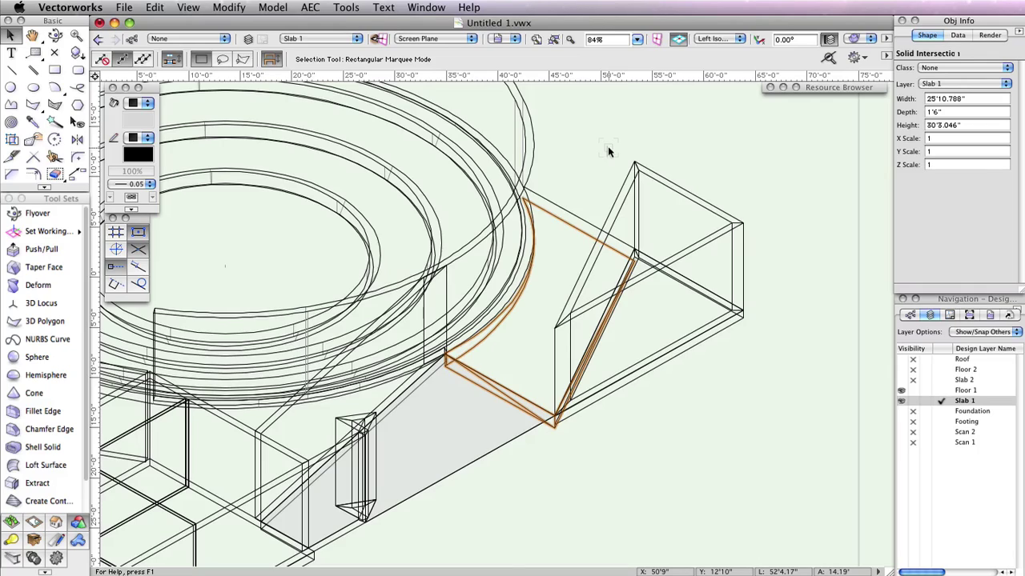
- In Top/Plan view, draw a corner-to-corner rectangle about 26'1" by 10.2" along the grey floor area's lower edge, from the ramp to the triangular column
{"action": "left_click", "coordinate": [715, 39]}
{"action": "left_click", "coordinate": [745, 56]}
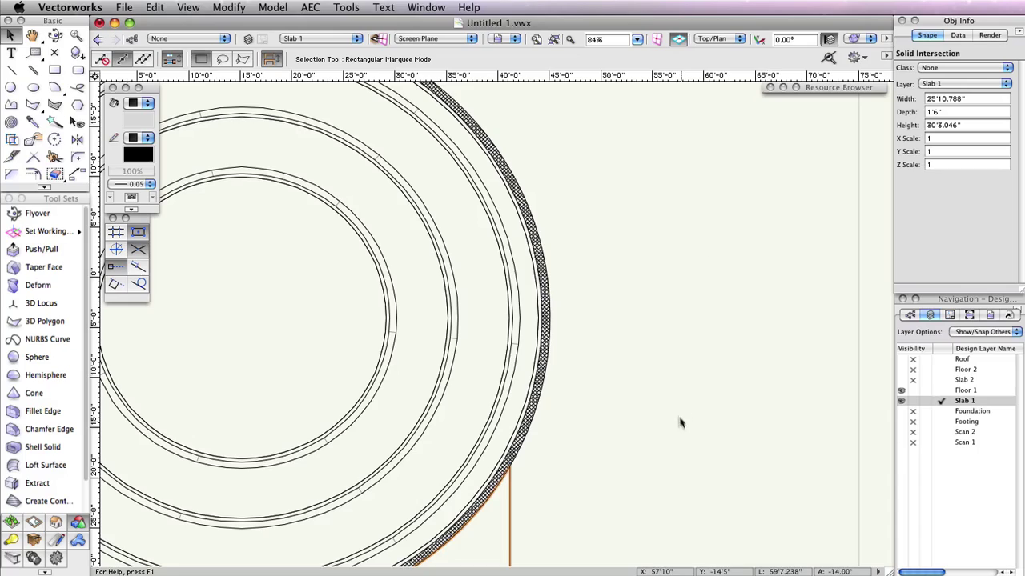
{"action": "scroll", "coordinate": [677, 404], "scroll_direction": "down", "scroll_amount": 3}
{"action": "key", "text": "h"}
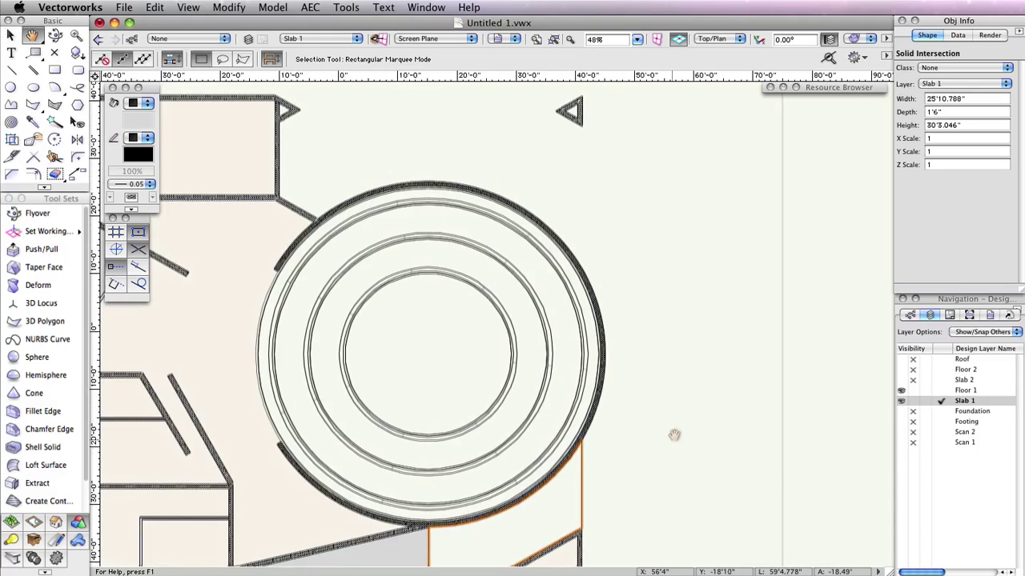
{"action": "left_click_drag", "start_coordinate": [674, 434], "coordinate": [811, 306]}
{"action": "key", "text": "x"}
{"action": "scroll", "coordinate": [441, 505], "scroll_direction": "up", "scroll_amount": 2}
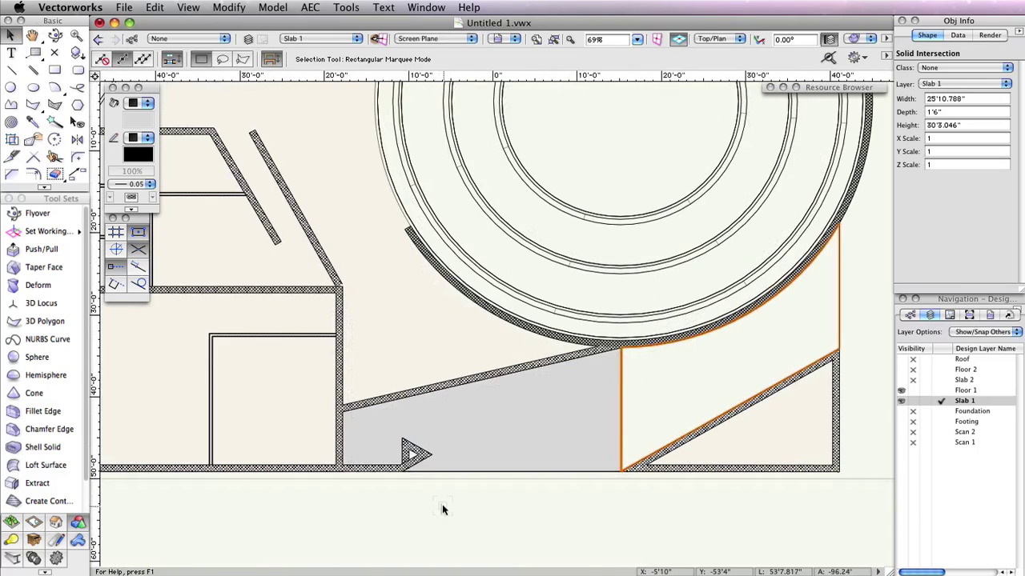
{"action": "left_click", "coordinate": [54, 69]}
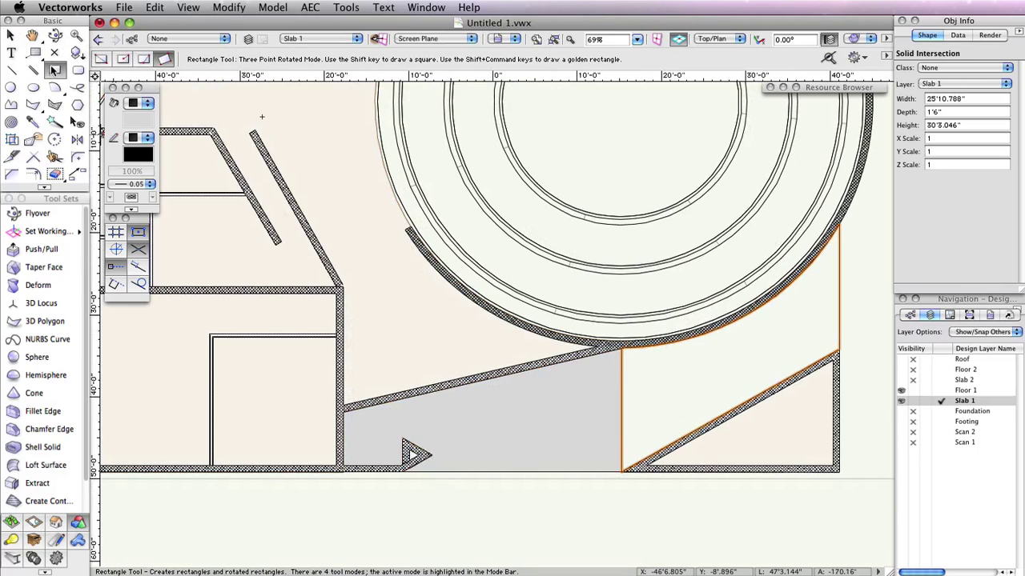
{"action": "left_click", "coordinate": [101, 59]}
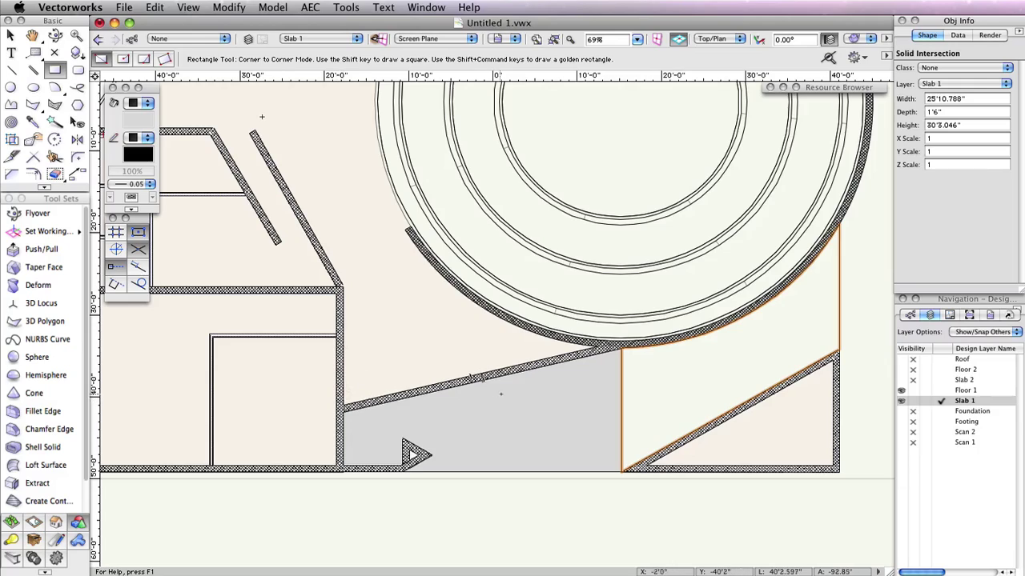
{"action": "left_click", "coordinate": [621, 473]}
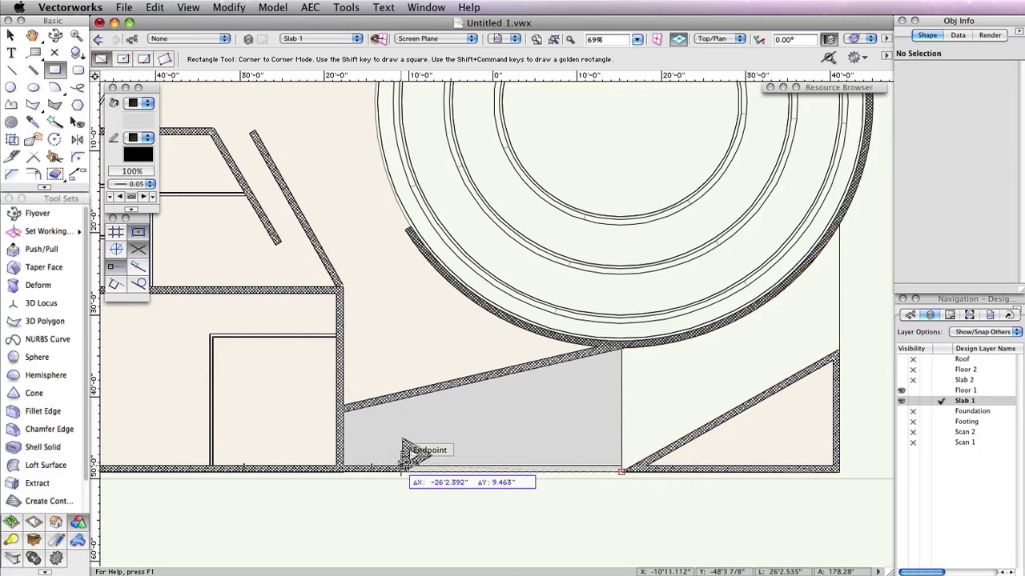
{"action": "scroll", "coordinate": [405, 467], "scroll_direction": "up", "scroll_amount": 4}
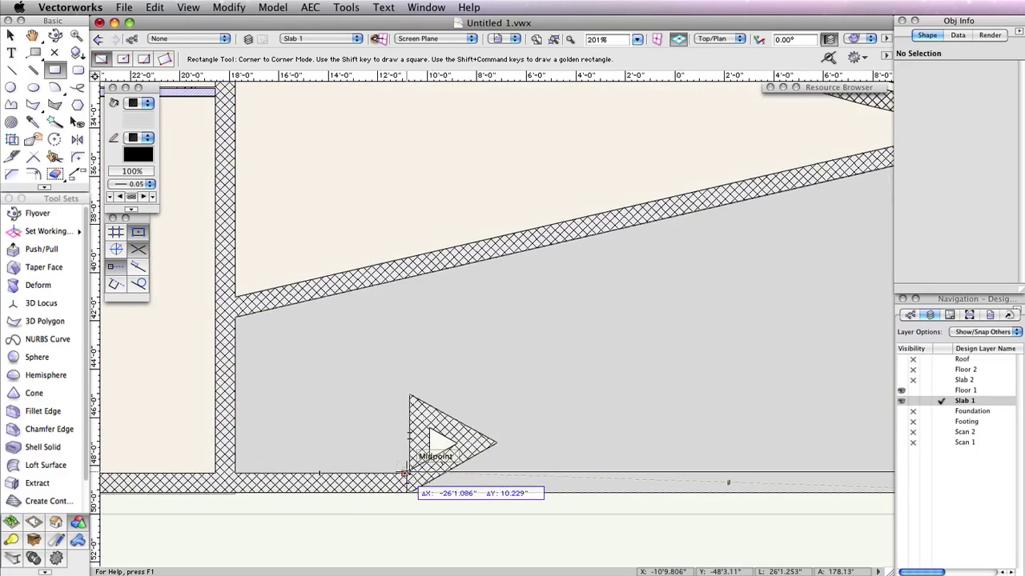
{"action": "left_click", "coordinate": [404, 474]}
- Duplicate the strip rectangle and place the copy directly above the first, ending at the grey floor area's edge by the ramp
{"action": "scroll", "coordinate": [614, 426], "scroll_direction": "down", "scroll_amount": 1}
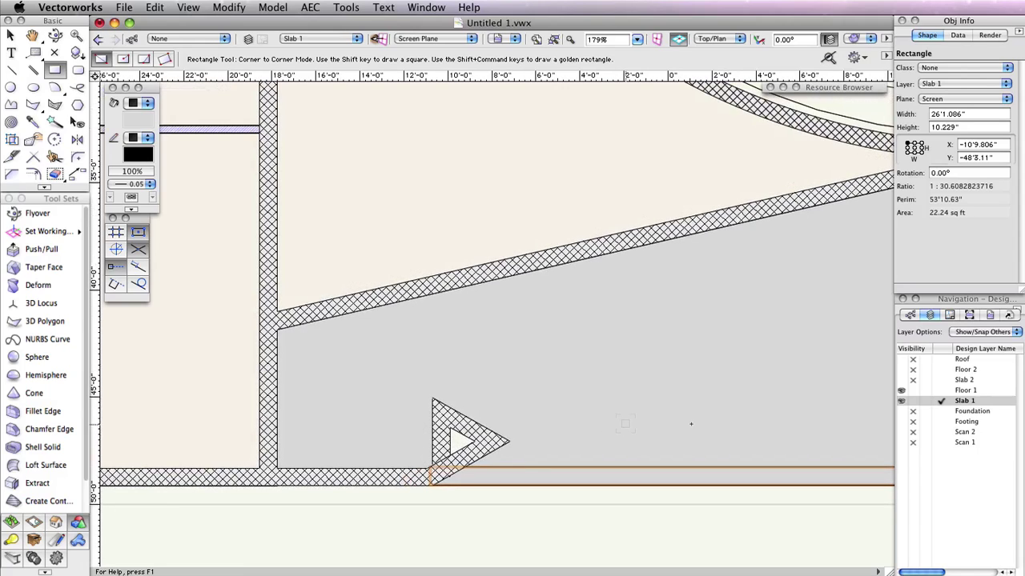
{"action": "middle_click_drag", "start_coordinate": [691, 424], "coordinate": [535, 411]}
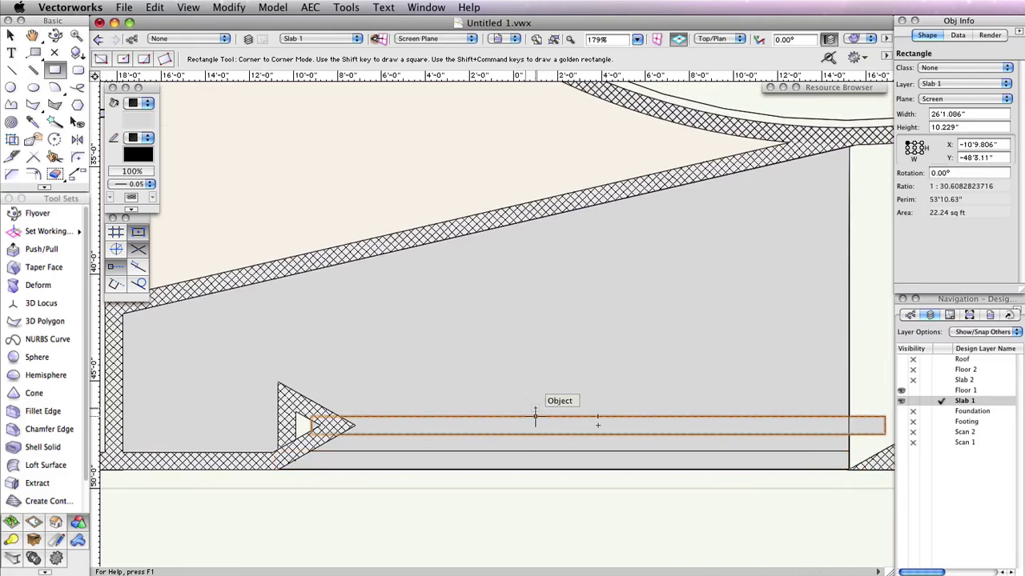
{"action": "key", "text": "x"}
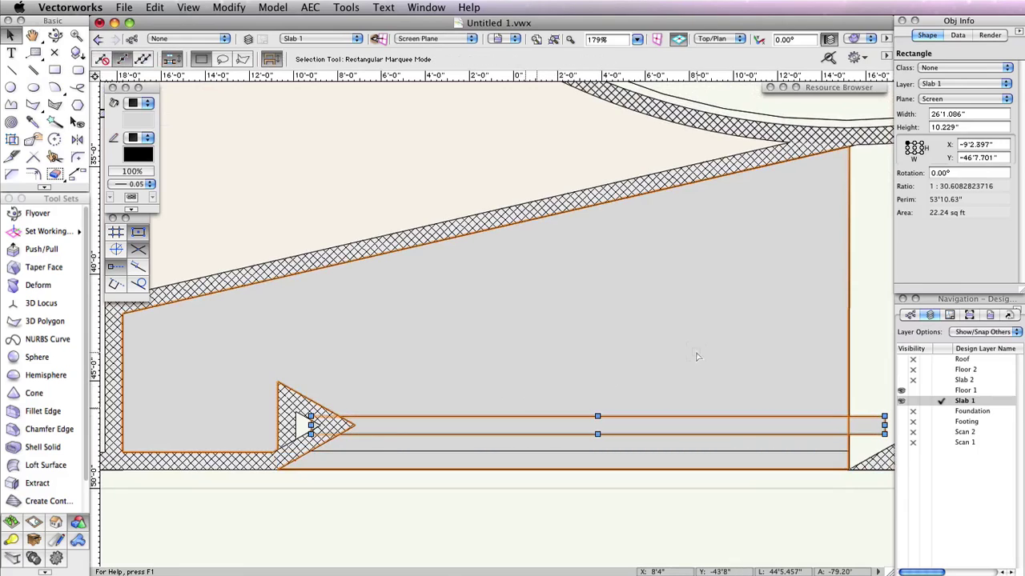
{"action": "left_click_drag", "start_coordinate": [884, 432], "coordinate": [848, 451]}
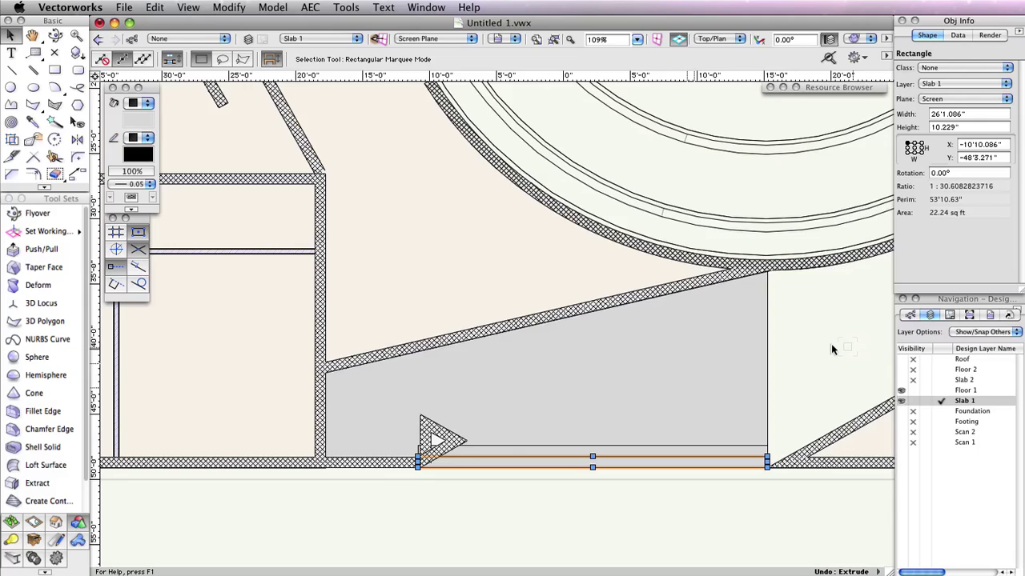
- Extrude the grey floor polygon below the slanted wall 1'6" and set its bottom Z to -18"
{"action": "left_click", "coordinate": [760, 349]}
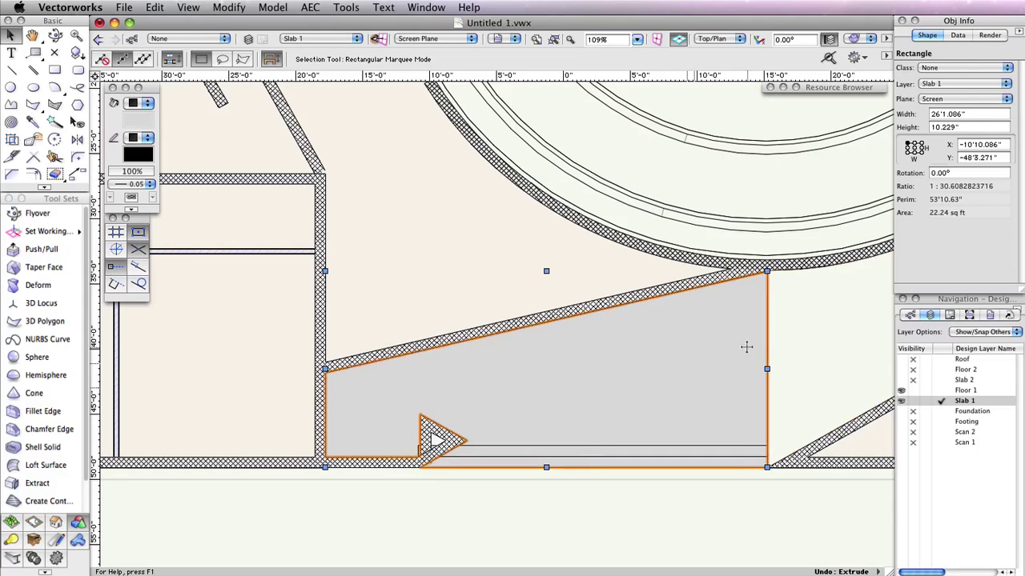
{"action": "left_click", "coordinate": [272, 8]}
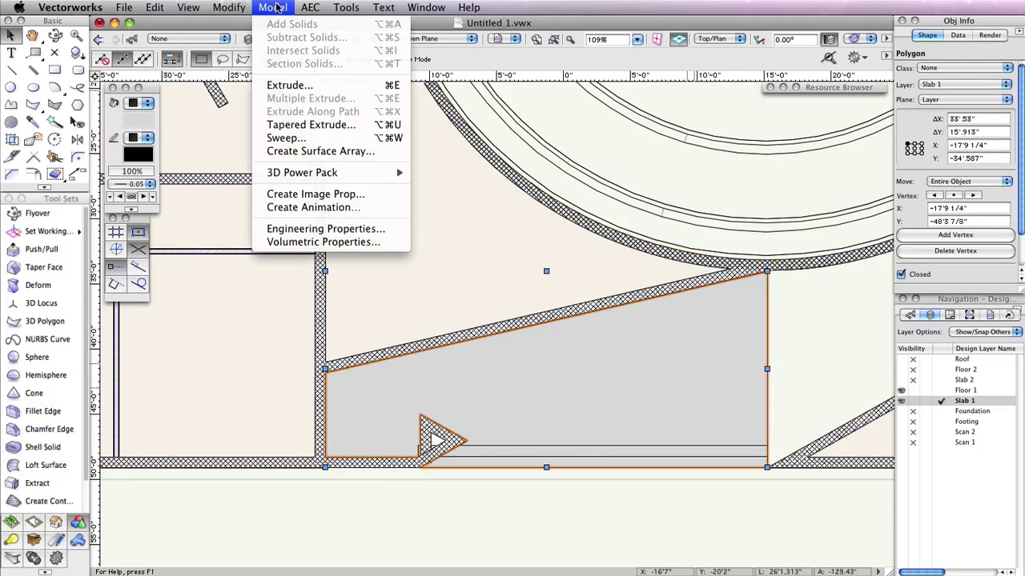
{"action": "left_click", "coordinate": [289, 86]}
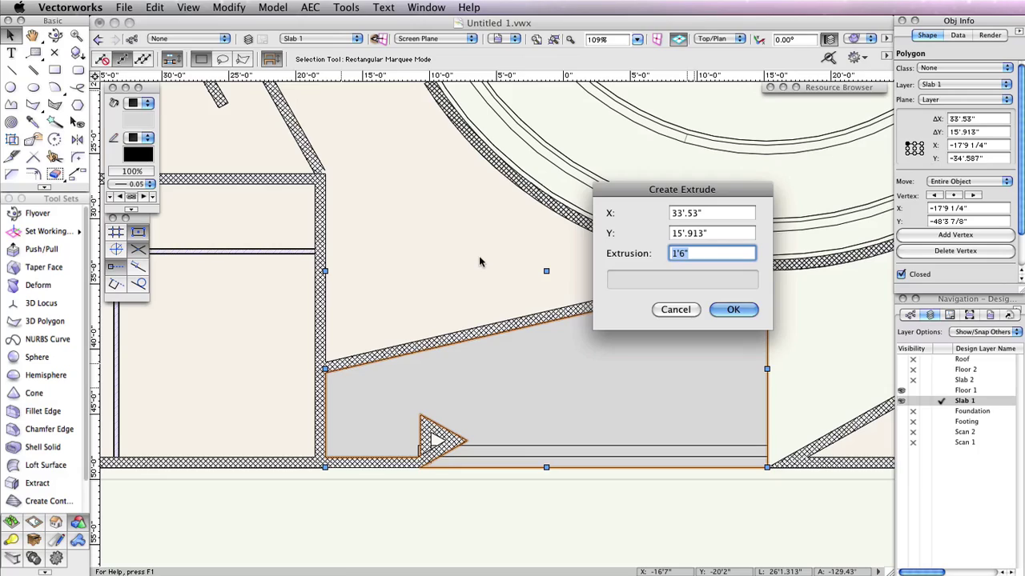
{"action": "left_click", "coordinate": [735, 313]}
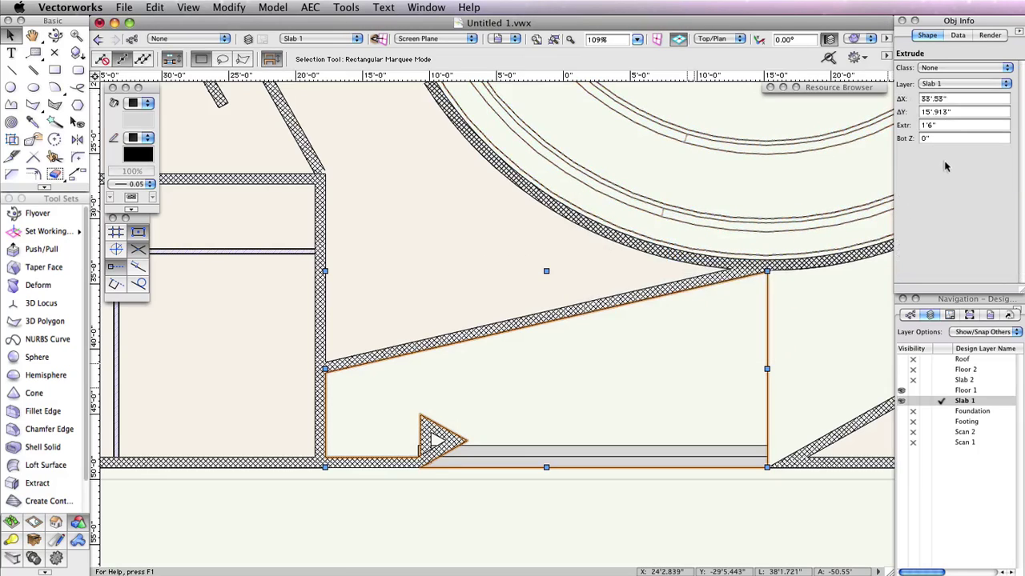
{"action": "left_click", "coordinate": [935, 138]}
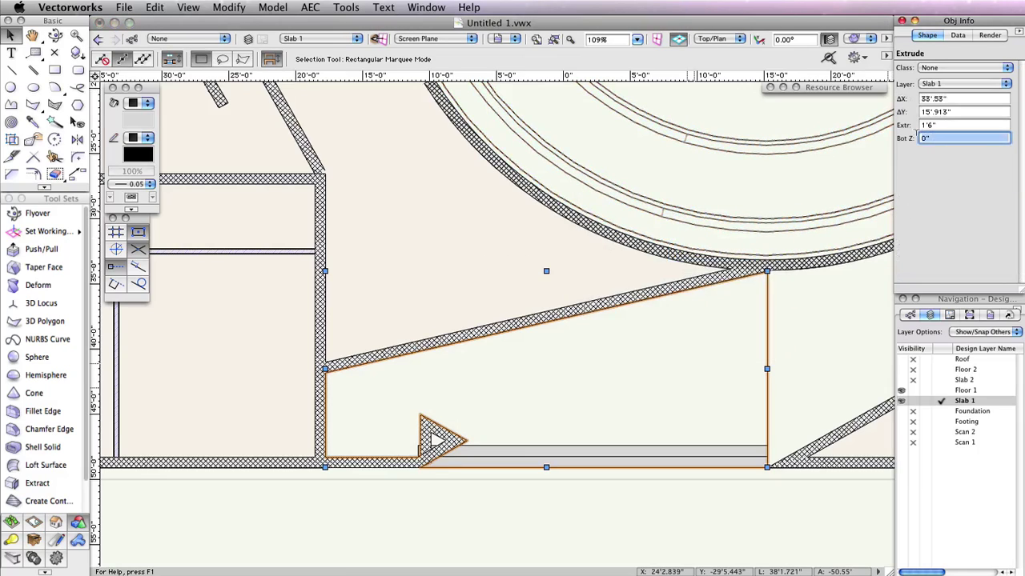
{"action": "type", "text": "-18"}
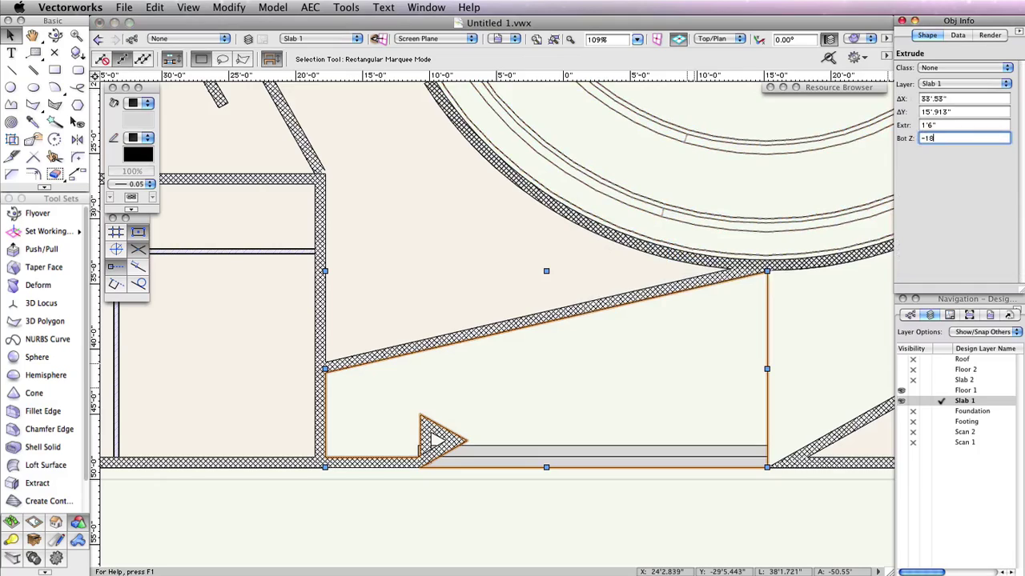
{"action": "key", "text": "Return"}
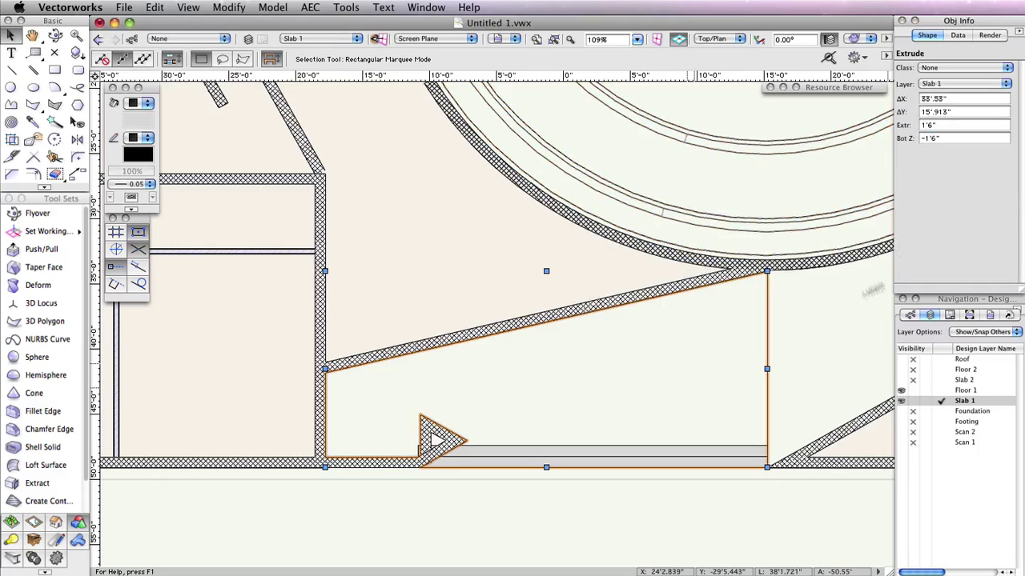
- Extrude the lower strip rectangle 18" and set its bottom Z to -12"
{"action": "left_click", "coordinate": [711, 455]}
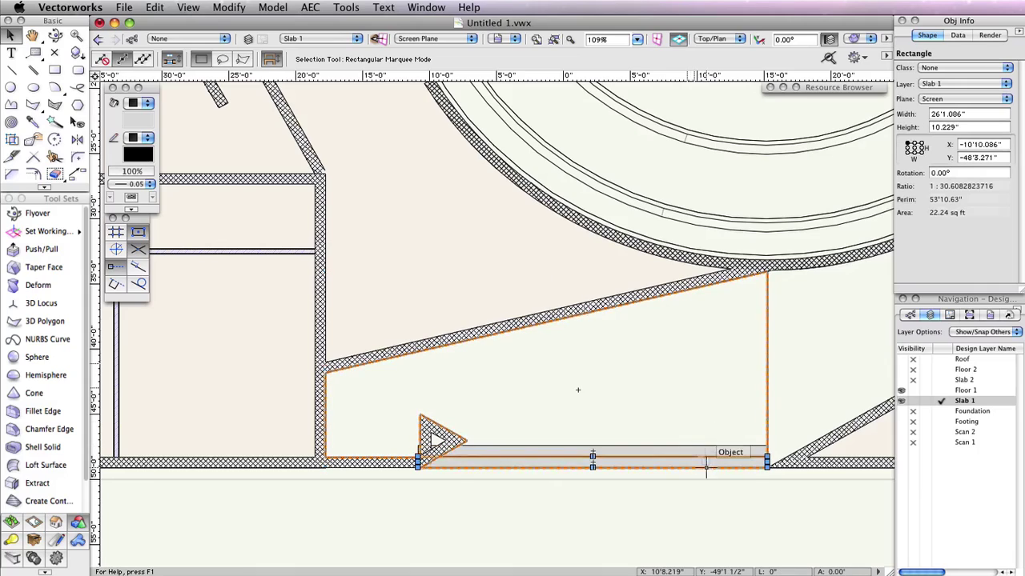
{"action": "left_click", "coordinate": [272, 7]}
{"action": "left_click", "coordinate": [298, 86]}
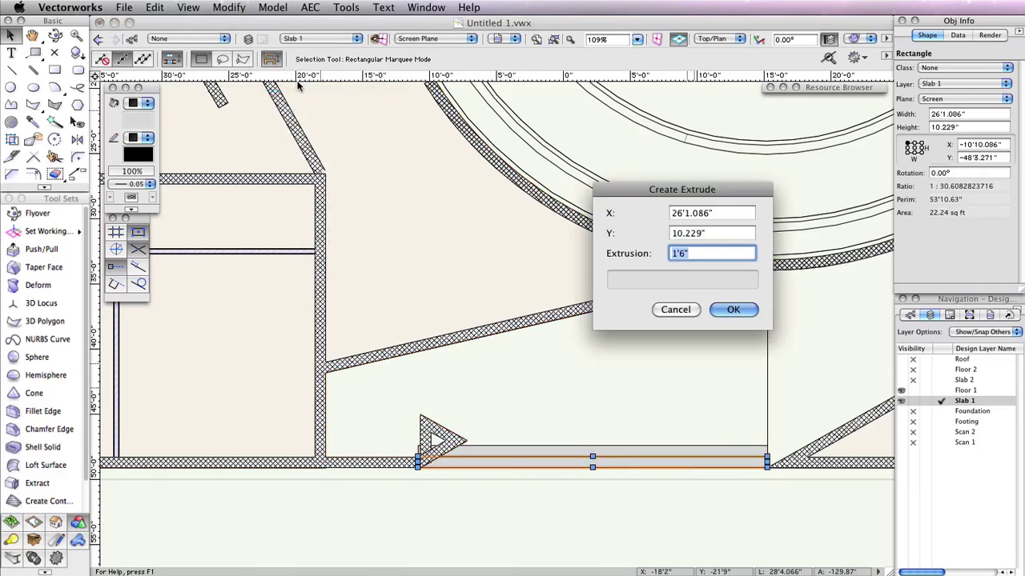
{"action": "type", "text": "18"}
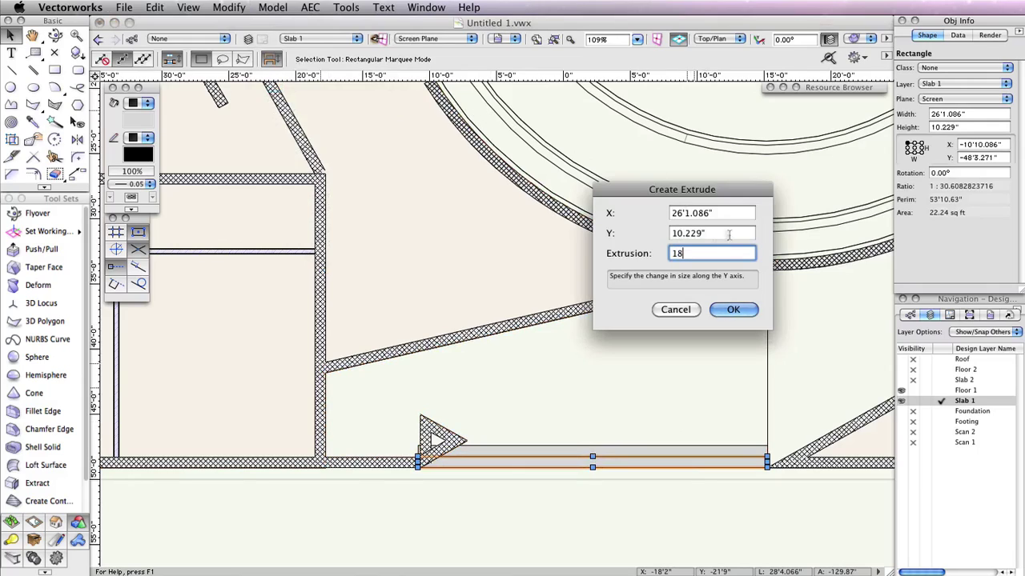
{"action": "left_click", "coordinate": [720, 310]}
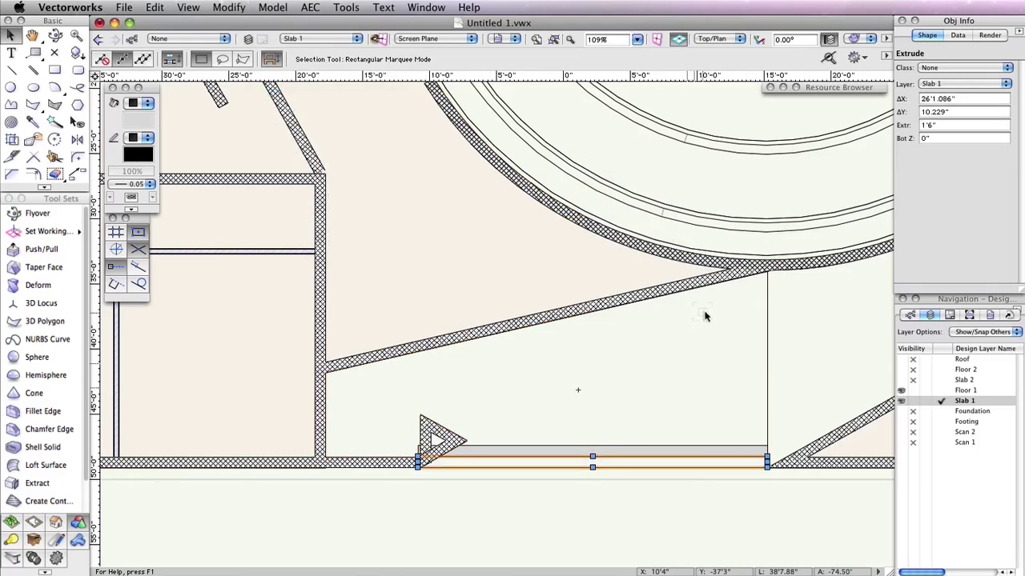
{"action": "left_click", "coordinate": [942, 133]}
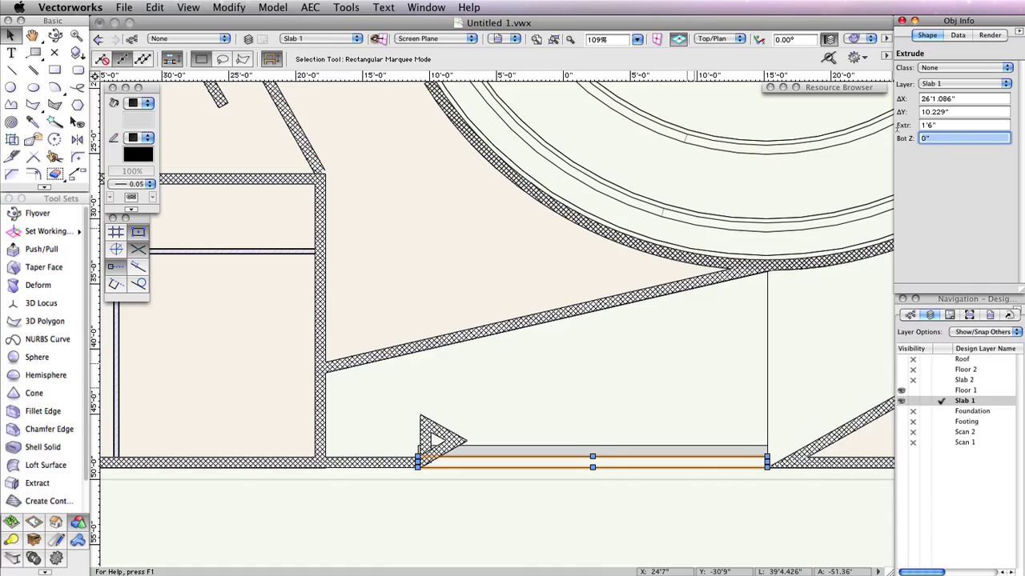
{"action": "type", "text": "-12"}
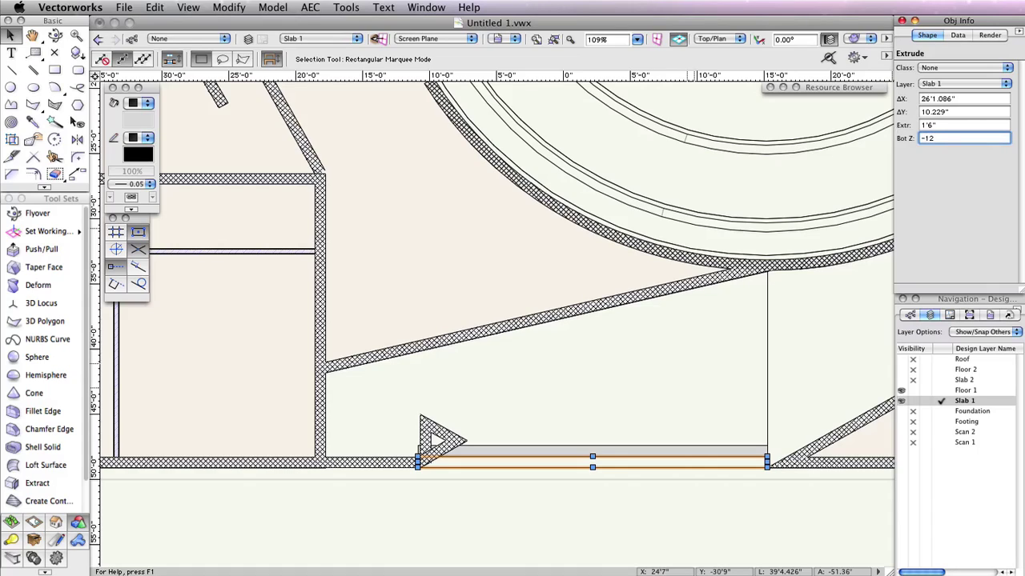
{"action": "key", "text": "Return"}
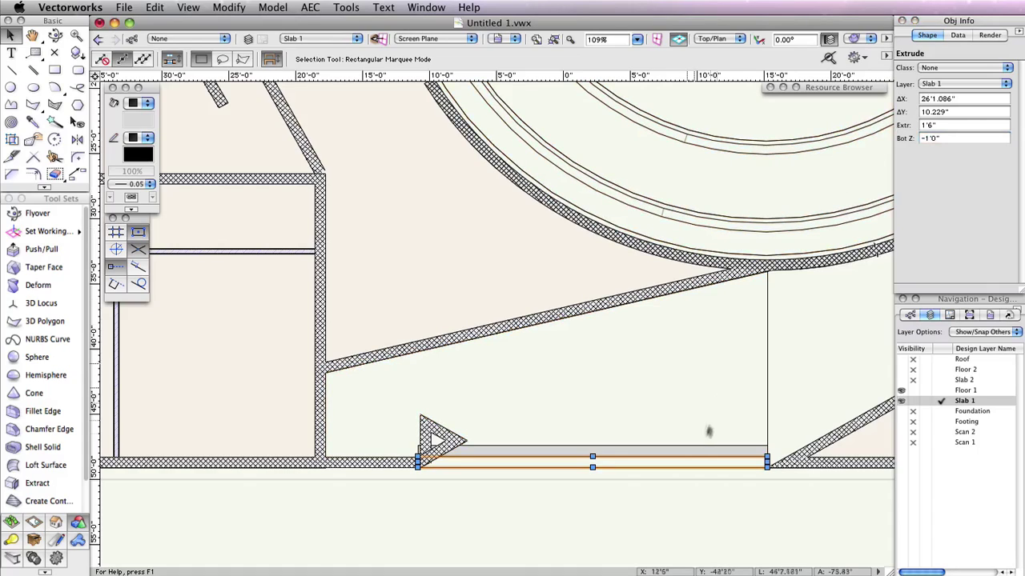
- Extrude the upper strip rectangle 1'6" and set its bottom Z to -6"
{"action": "left_click", "coordinate": [699, 446]}
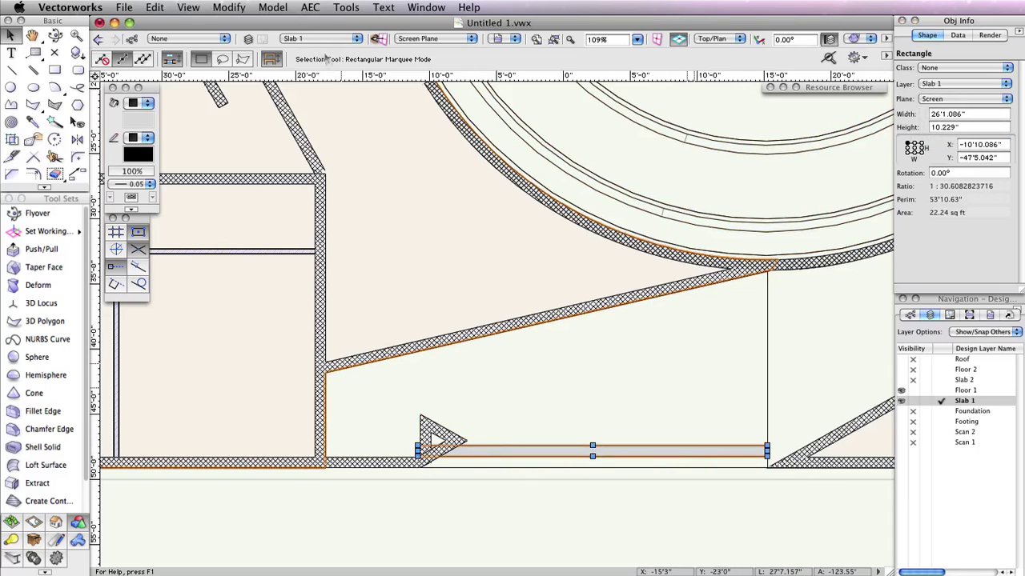
{"action": "left_click", "coordinate": [274, 7]}
{"action": "left_click", "coordinate": [289, 85]}
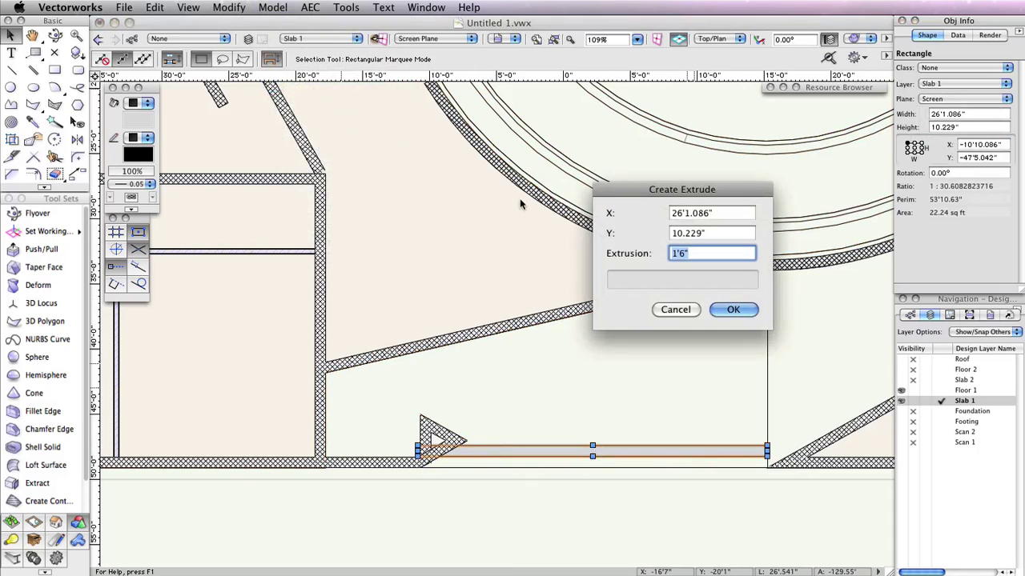
{"action": "key", "text": "super+e"}
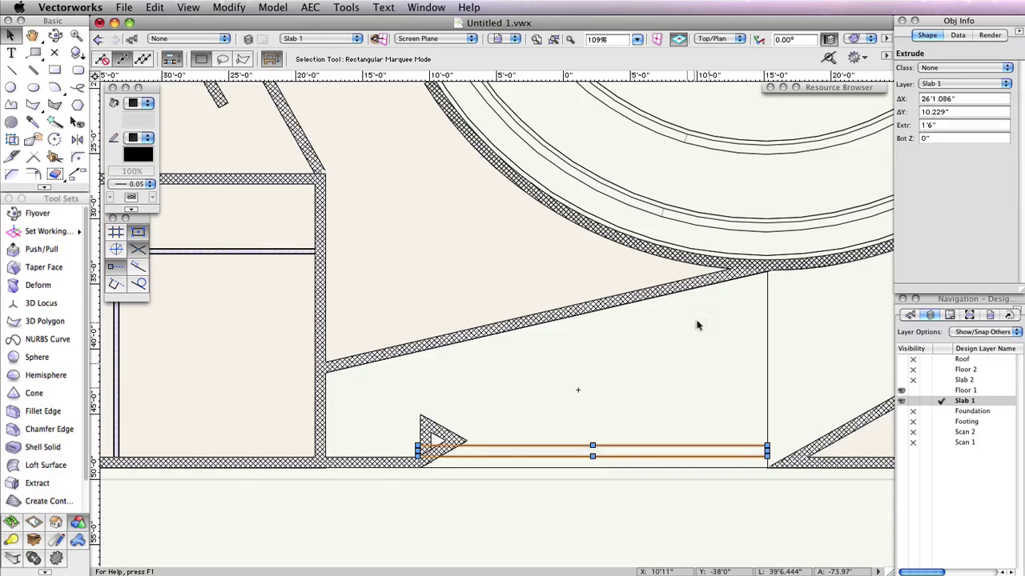
{"action": "left_click", "coordinate": [926, 138]}
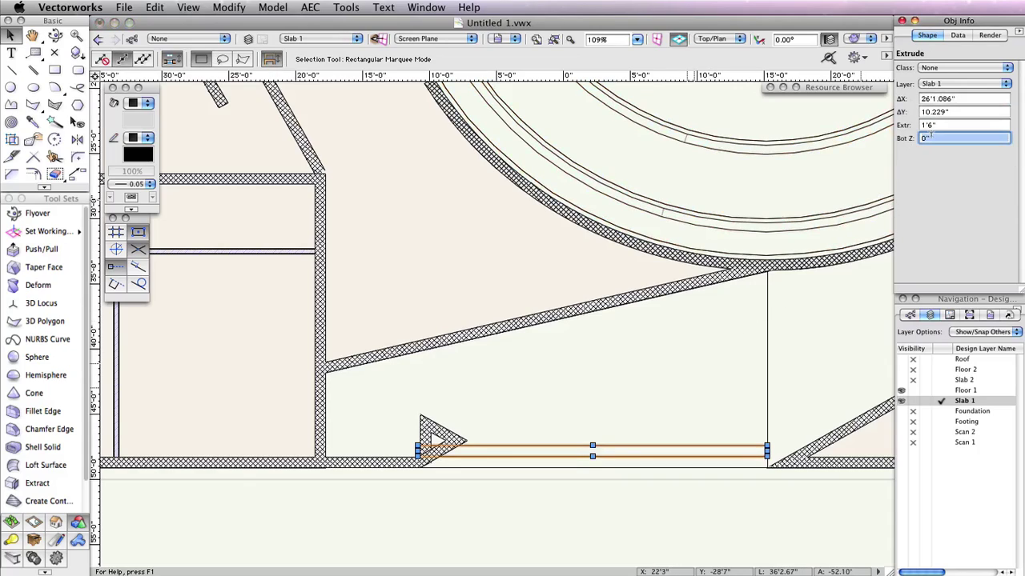
{"action": "type", "text": "-6"}
{"action": "key", "text": "Return"}
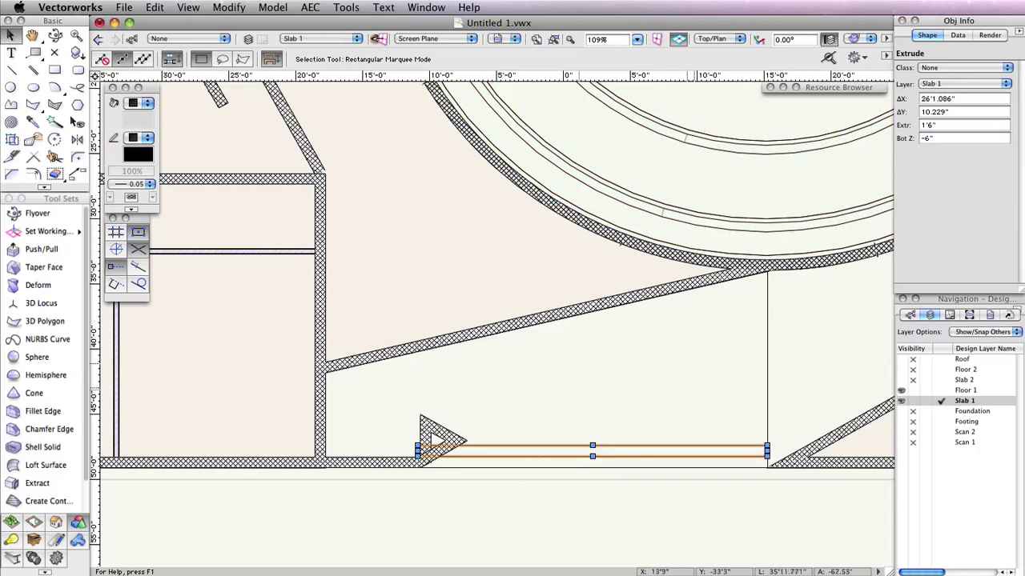
- Subtract the two strip extrudes from the larger floor extrude below the slanted wall to cut its steps
{"action": "left_click", "coordinate": [619, 480]}
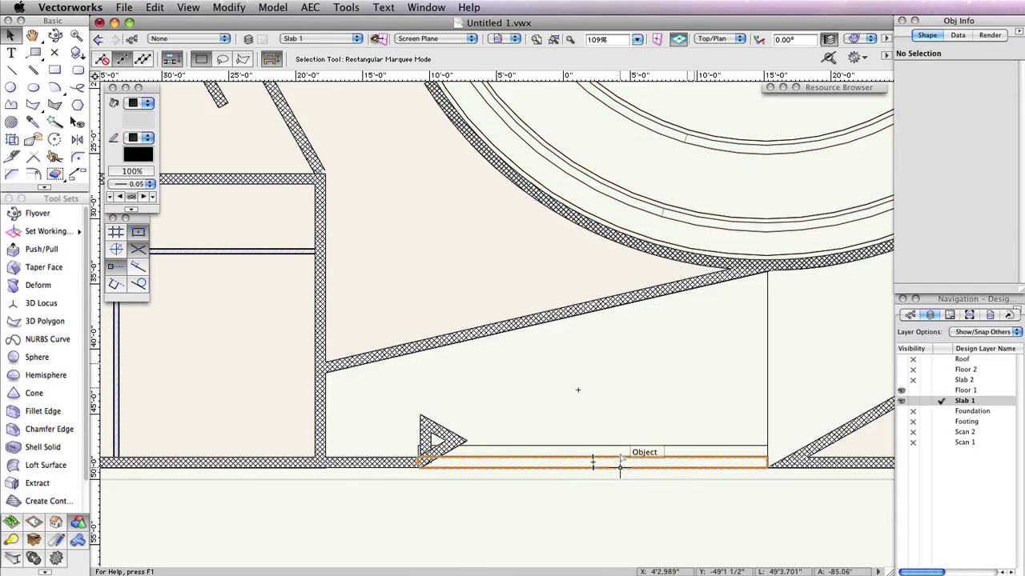
{"action": "left_click", "coordinate": [618, 456]}
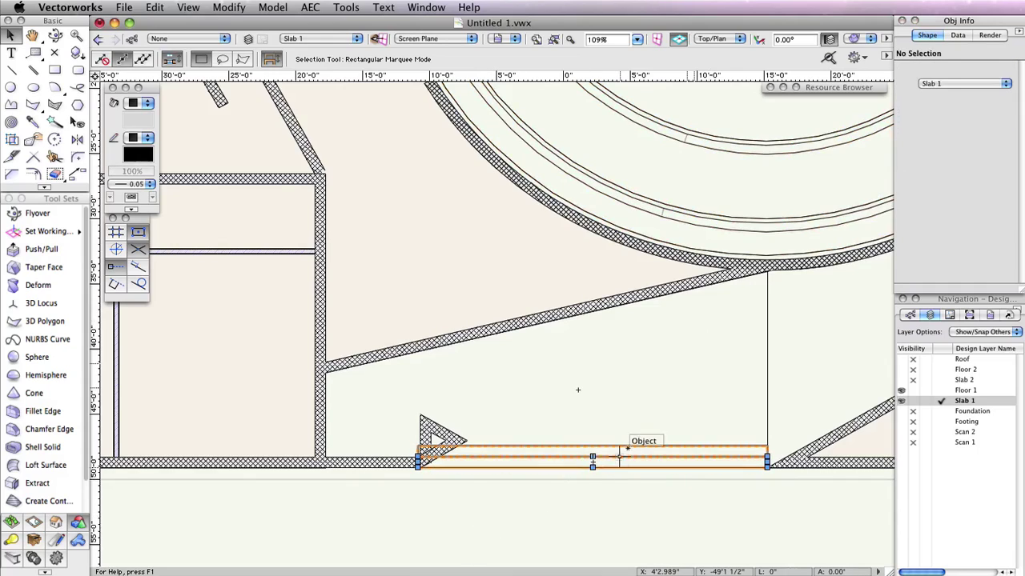
{"action": "left_click", "coordinate": [767, 360], "text": "shift"}
{"action": "left_click", "coordinate": [766, 360], "text": "shift"}
{"action": "left_click", "coordinate": [272, 7]}
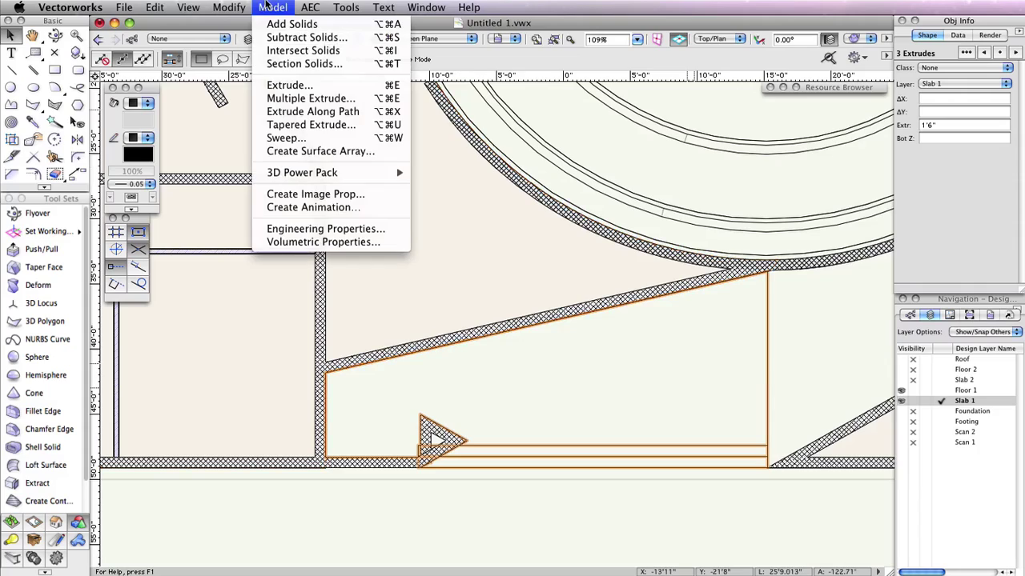
{"action": "left_click", "coordinate": [296, 38]}
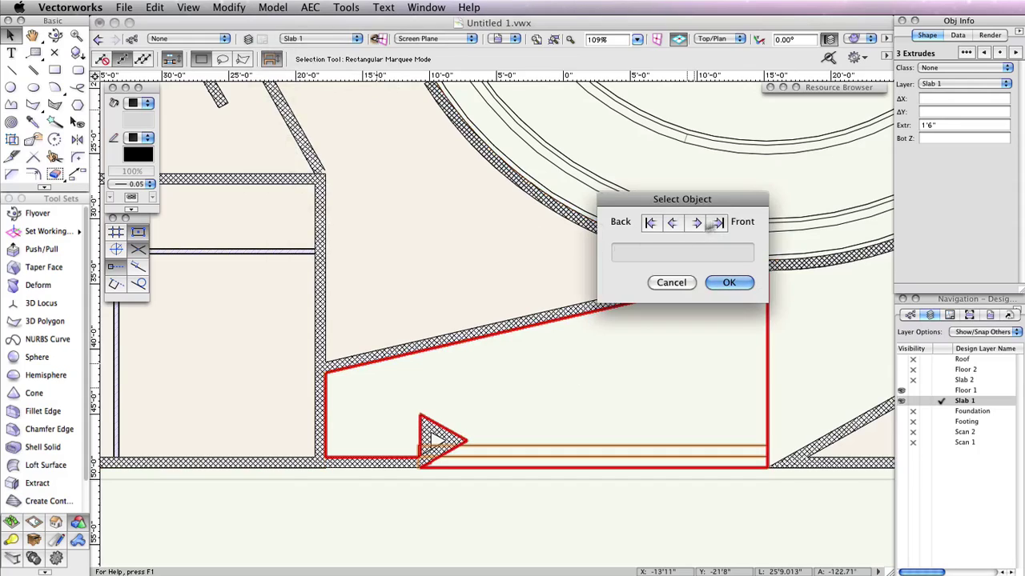
{"action": "left_click", "coordinate": [696, 223]}
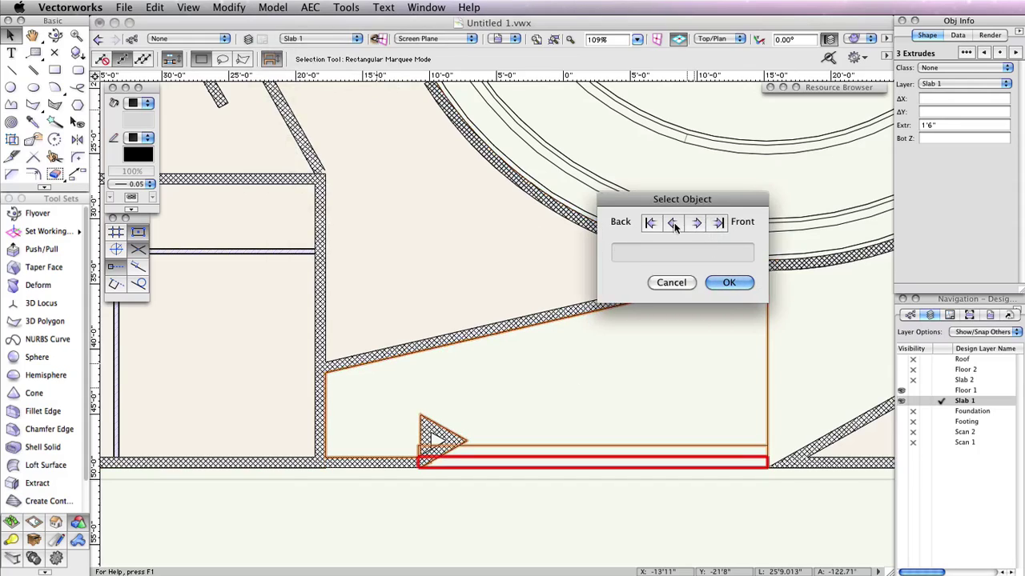
{"action": "left_click", "coordinate": [673, 223]}
{"action": "left_click", "coordinate": [730, 283]}
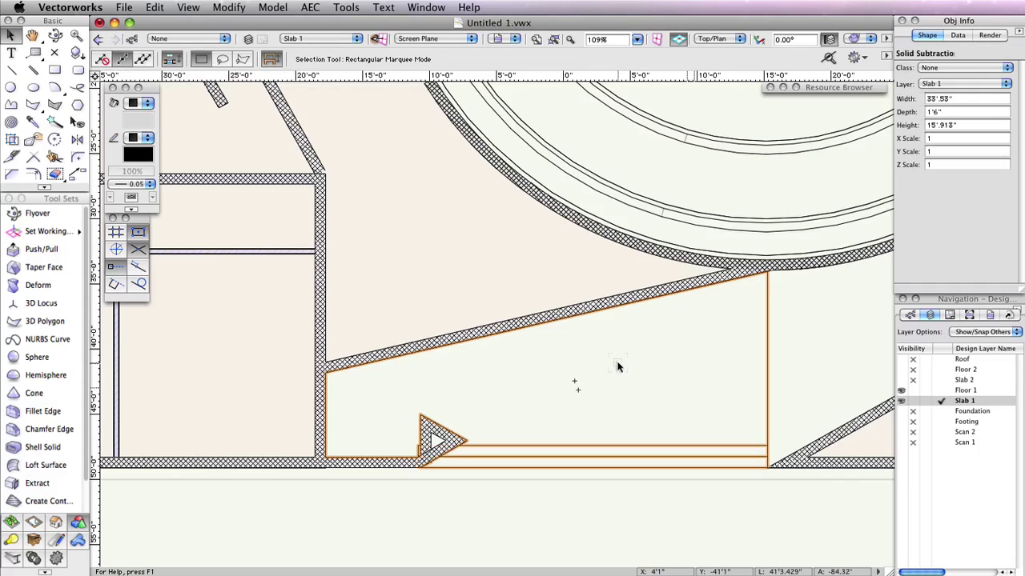
- Draw a three-point arc, radius about 29'11", along the circular wall's outer face from the diagonal wall's junction to directly below the right triangular column
{"action": "scroll", "coordinate": [586, 367], "scroll_direction": "down", "scroll_amount": 4}
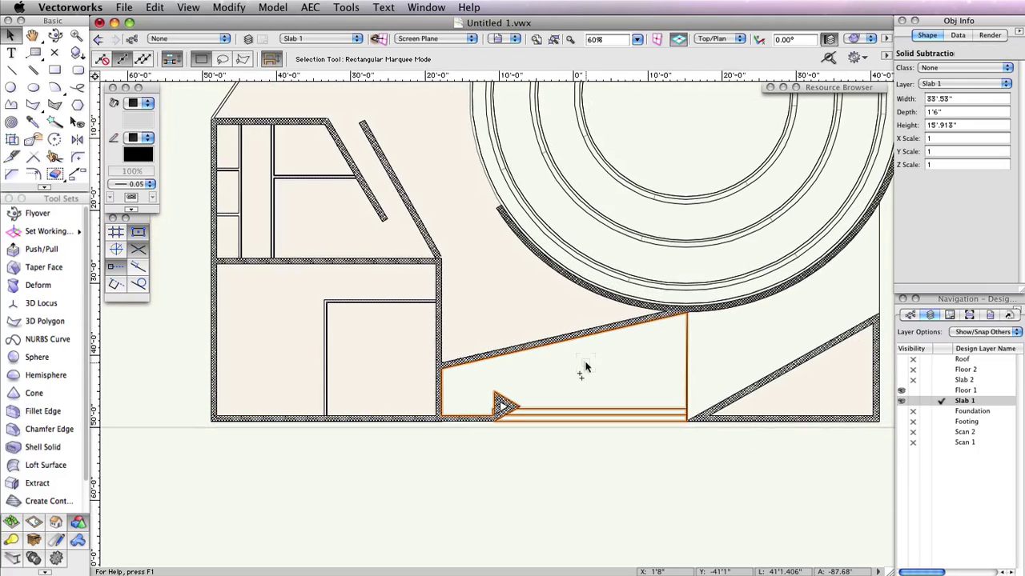
{"action": "scroll", "coordinate": [584, 367], "scroll_direction": "down", "scroll_amount": 2}
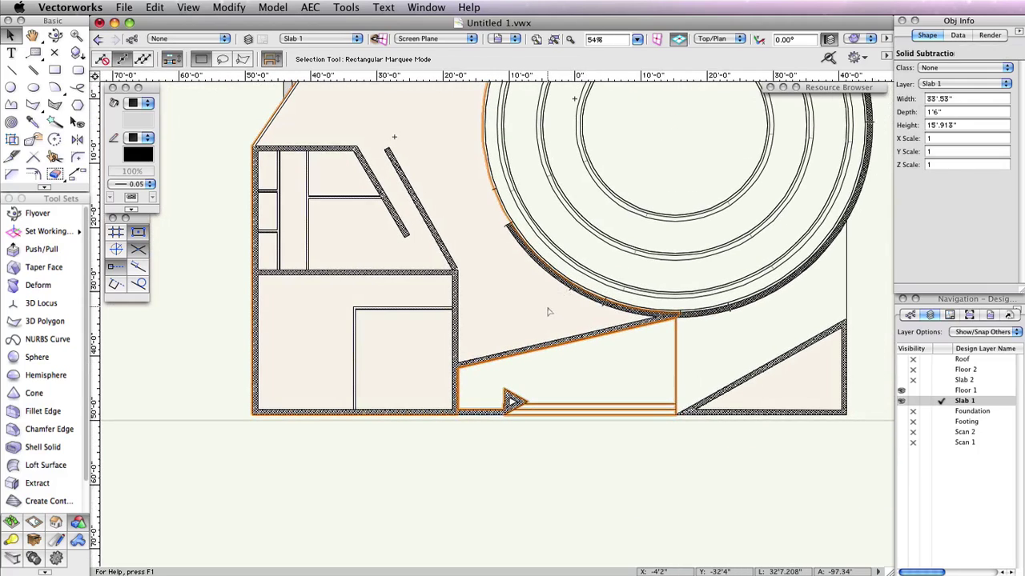
{"action": "middle_click_drag", "start_coordinate": [794, 302], "coordinate": [697, 526]}
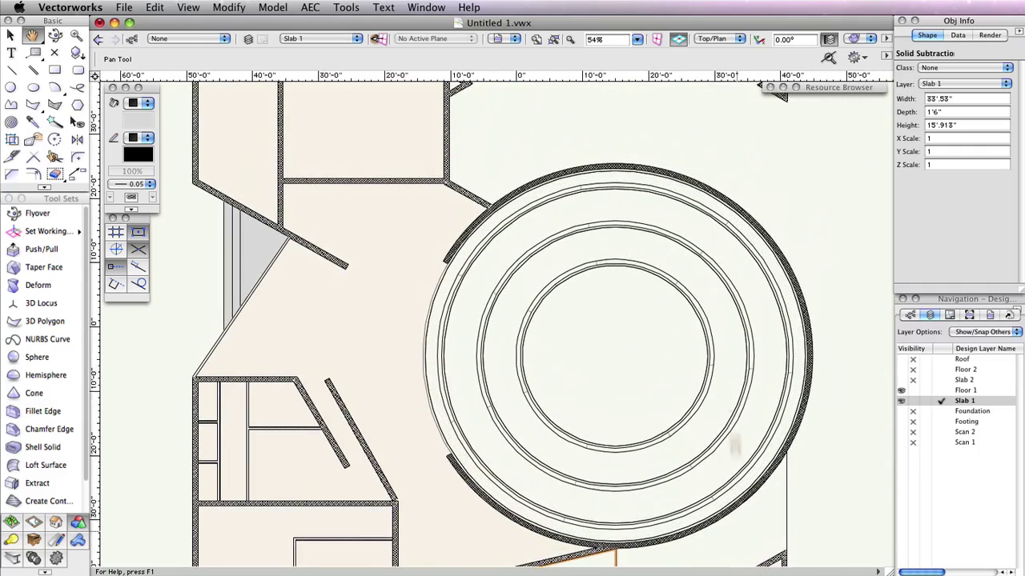
{"action": "middle_click_drag", "start_coordinate": [738, 161], "coordinate": [681, 260]}
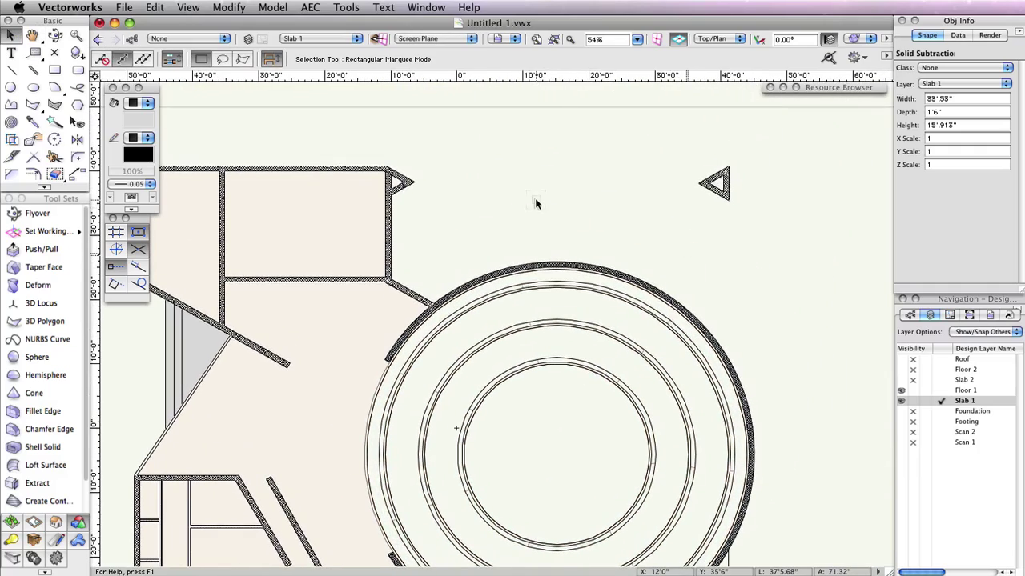
{"action": "left_click", "coordinate": [53, 88]}
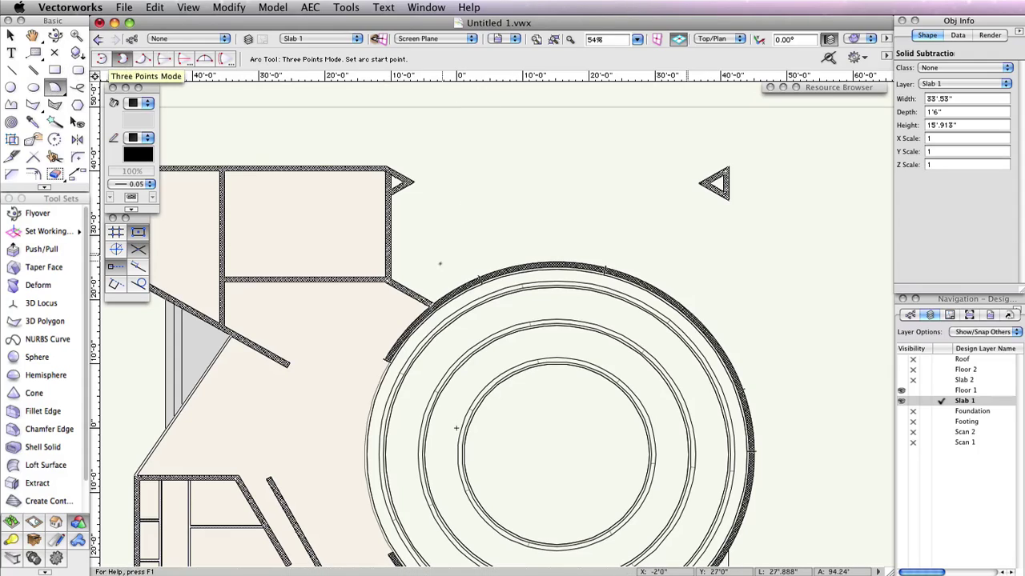
{"action": "left_click", "coordinate": [432, 302]}
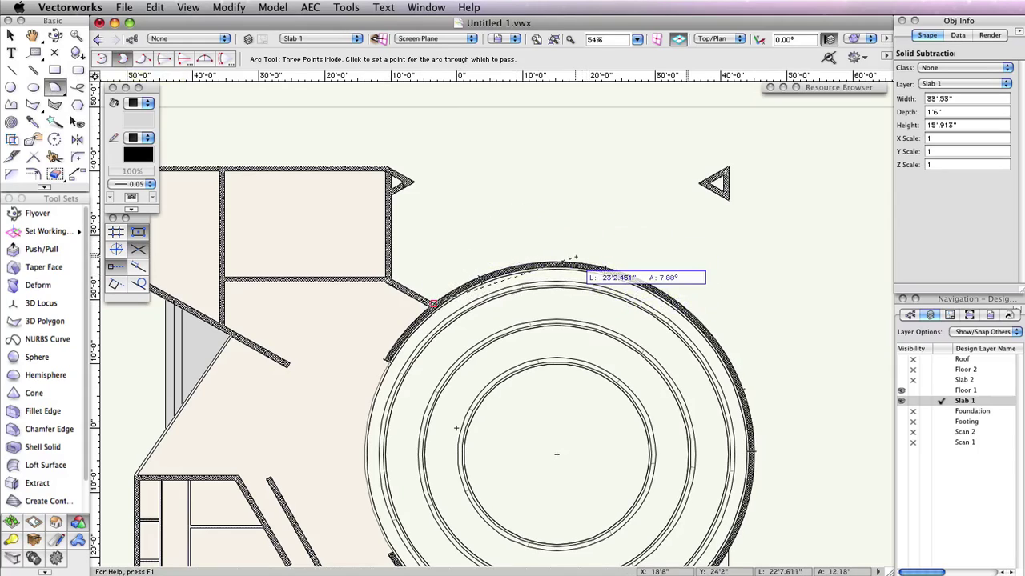
{"action": "left_click", "coordinate": [579, 264]}
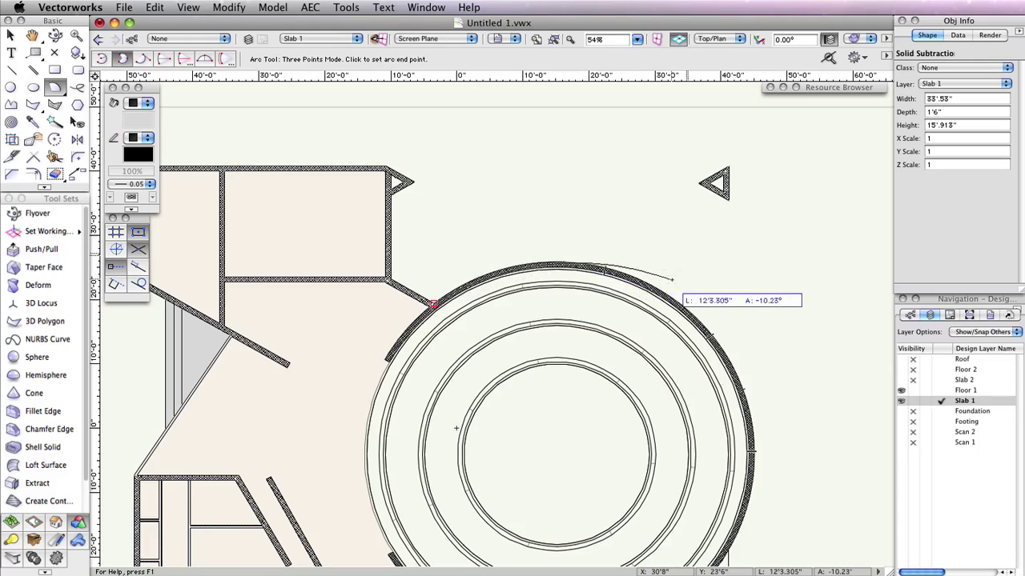
{"action": "scroll", "coordinate": [669, 284], "scroll_direction": "up", "scroll_amount": 1}
{"action": "scroll", "coordinate": [669, 283], "scroll_direction": "up", "scroll_amount": 1}
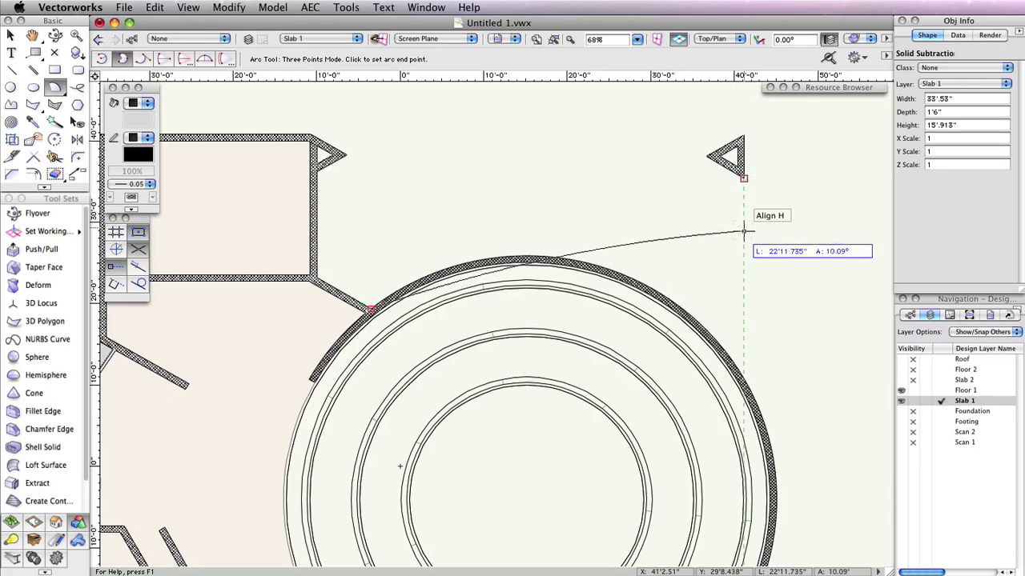
{"action": "left_click", "coordinate": [744, 378]}
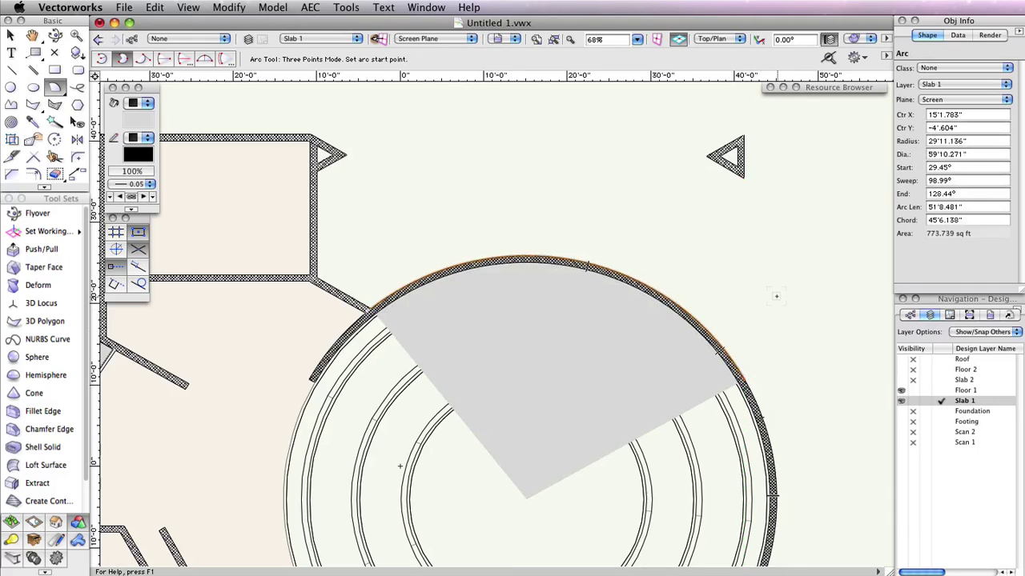
- Draw an open polygon about 51'11" by 30'1" from the arc's right end around both triangular columns and along the walls to its left end
{"action": "left_click", "coordinate": [32, 104]}
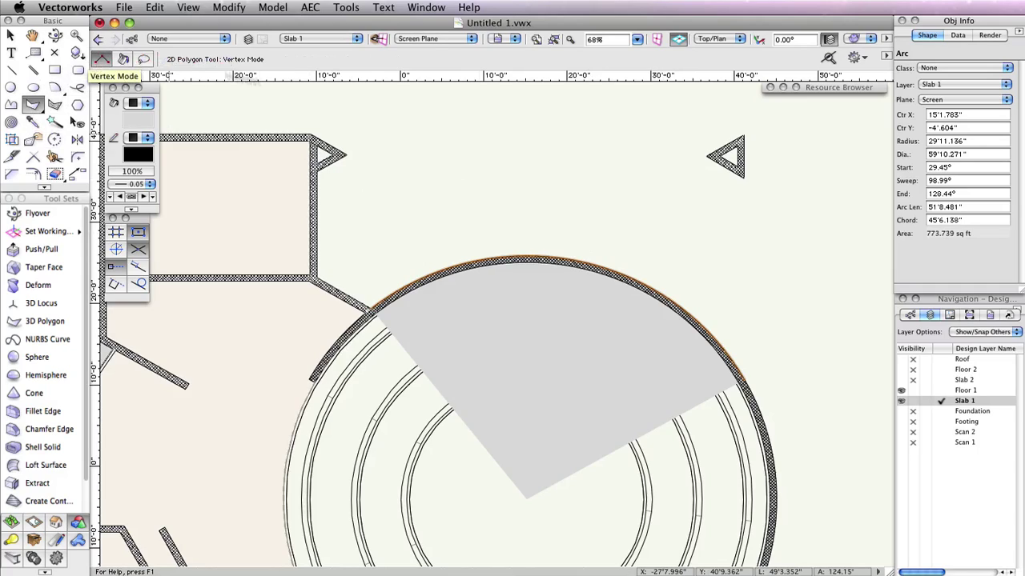
{"action": "left_click", "coordinate": [742, 381]}
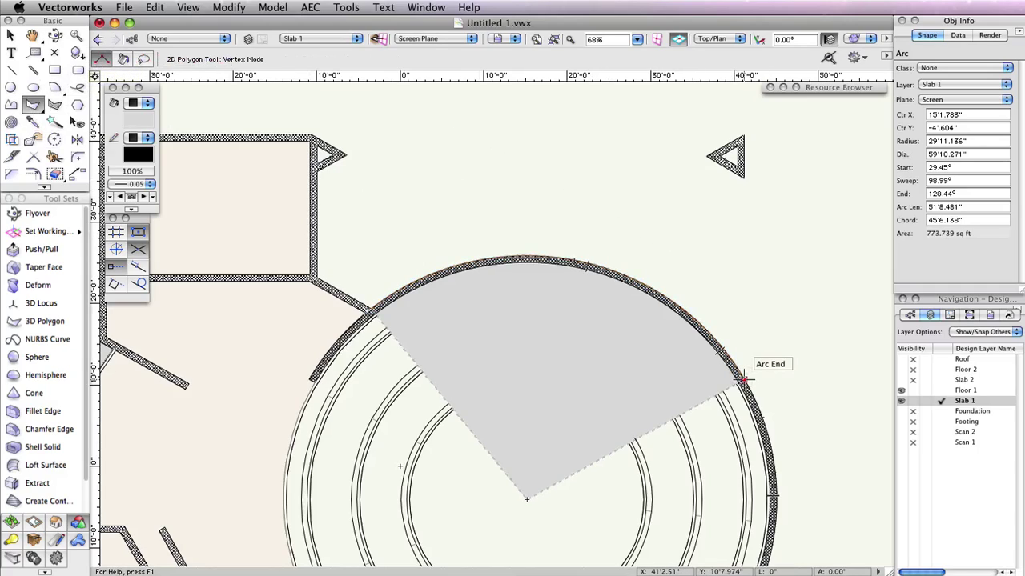
{"action": "left_click", "coordinate": [742, 178]}
{"action": "left_click", "coordinate": [706, 155]}
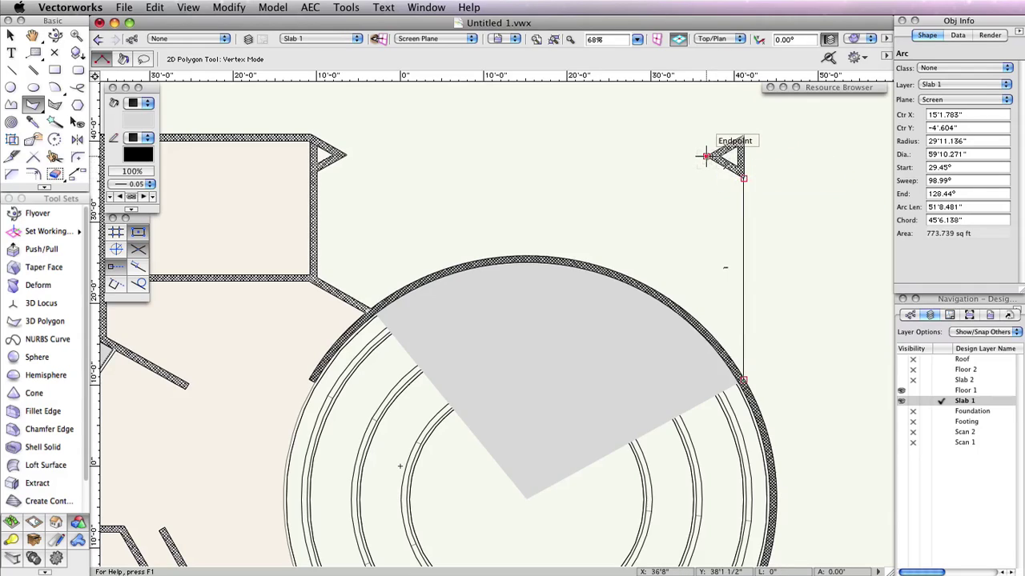
{"action": "left_click", "coordinate": [743, 134]}
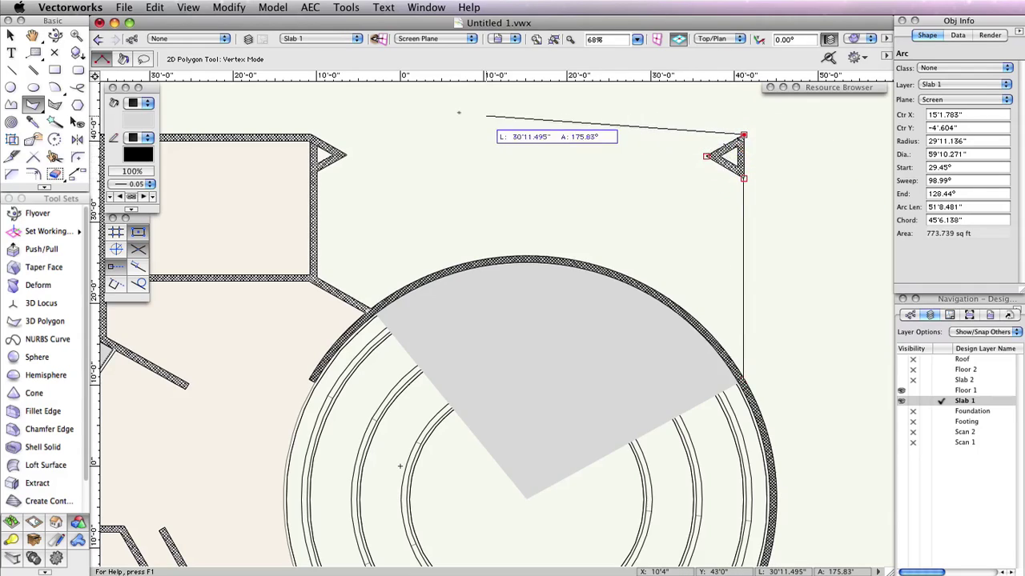
{"action": "left_click", "coordinate": [310, 134]}
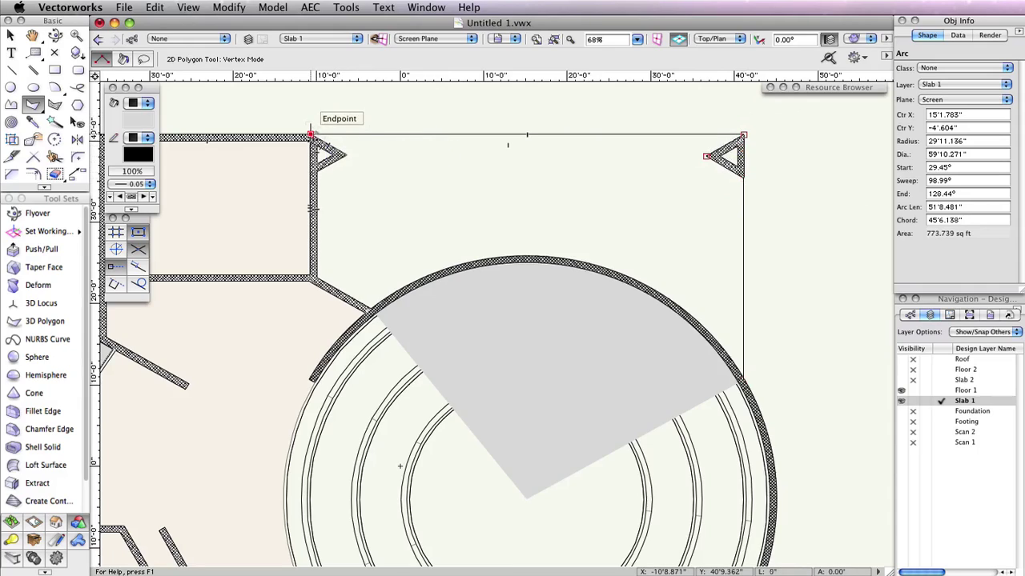
{"action": "left_click", "coordinate": [340, 155]}
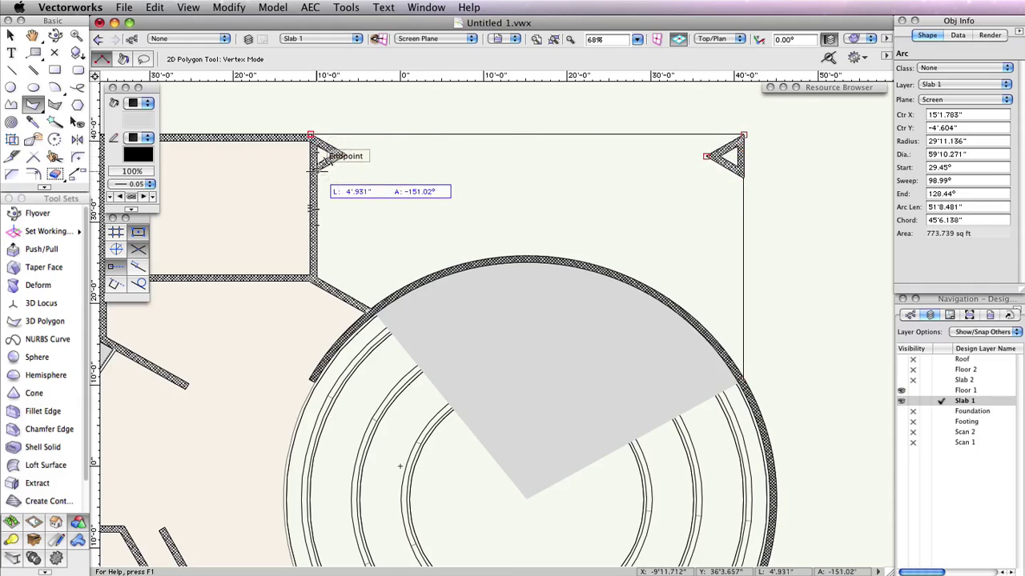
{"action": "left_click", "coordinate": [317, 171]}
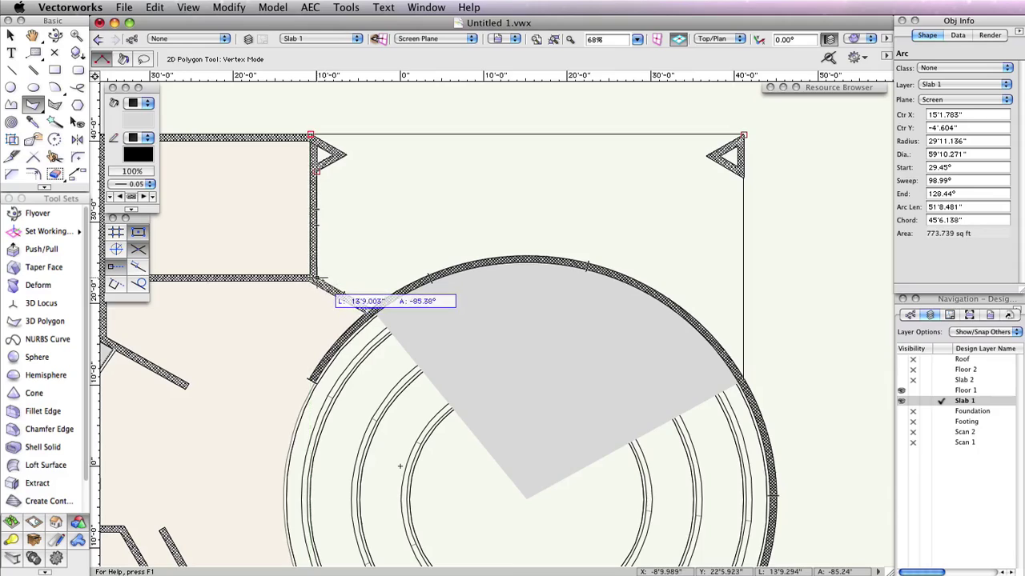
{"action": "left_click", "coordinate": [316, 279]}
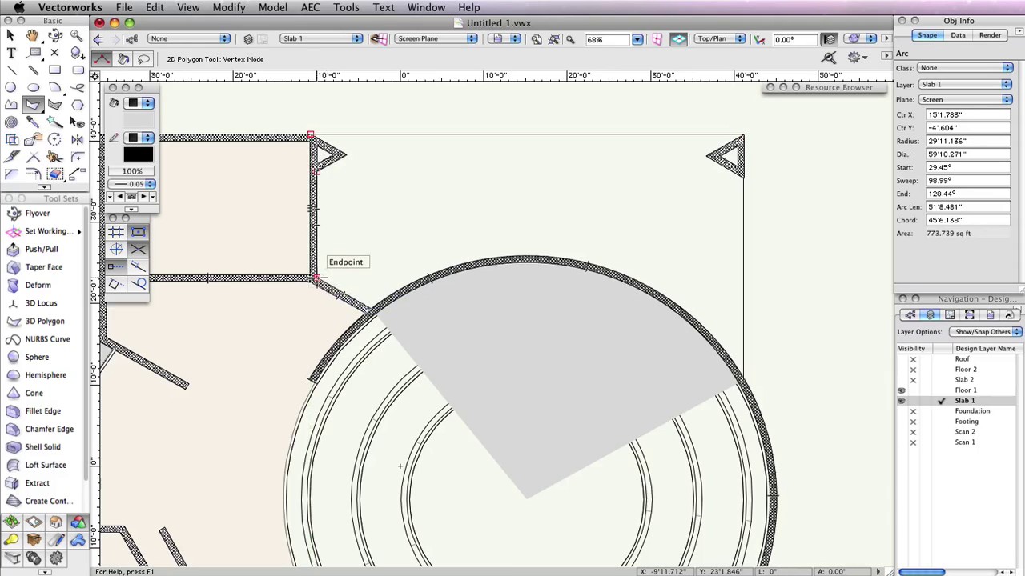
{"action": "double_click", "coordinate": [371, 310]}
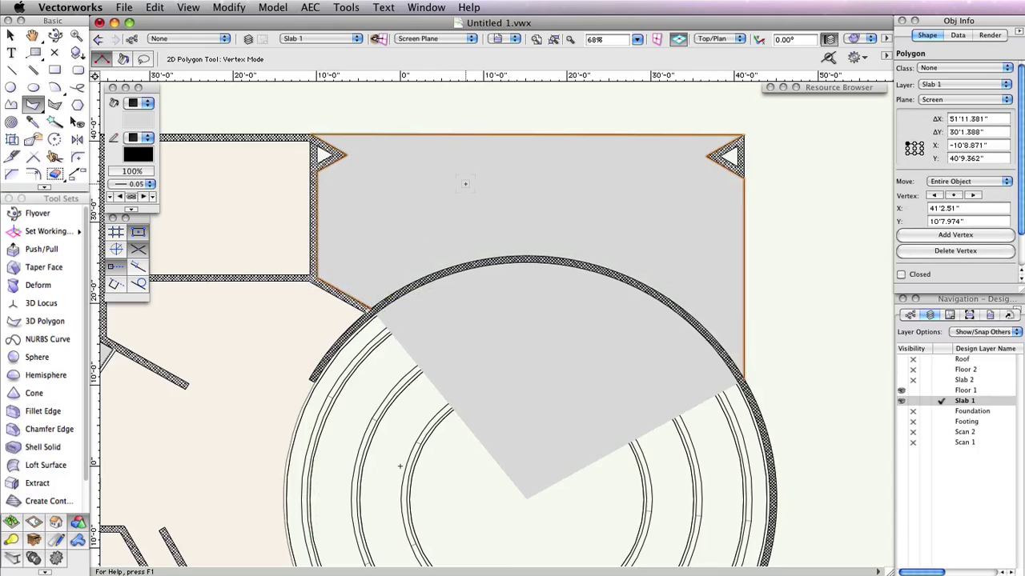
- Compose the arc and the open polygon above the circular wall into one closed polyline
{"action": "left_click", "coordinate": [10, 35]}
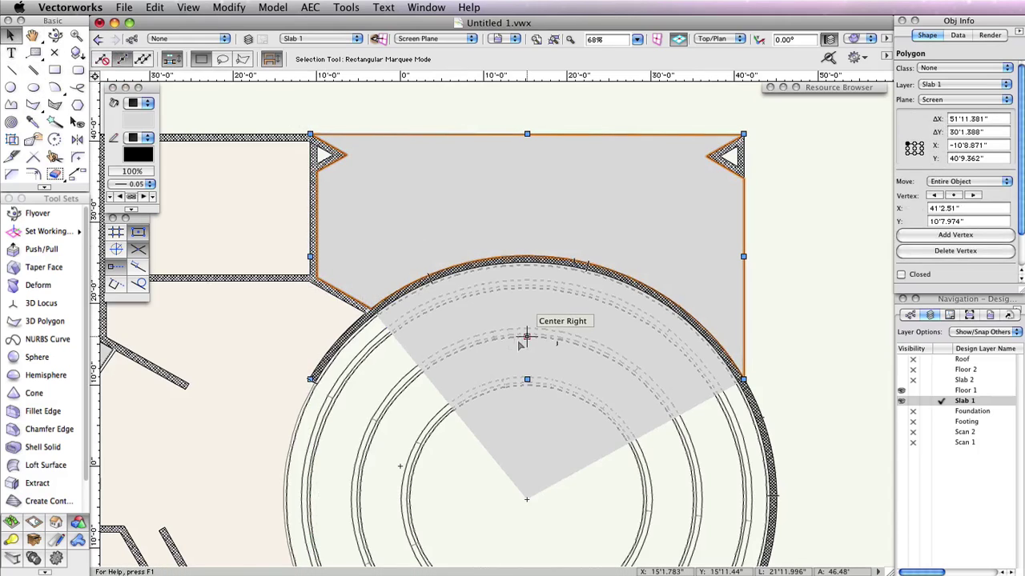
{"action": "key", "text": "super+a"}
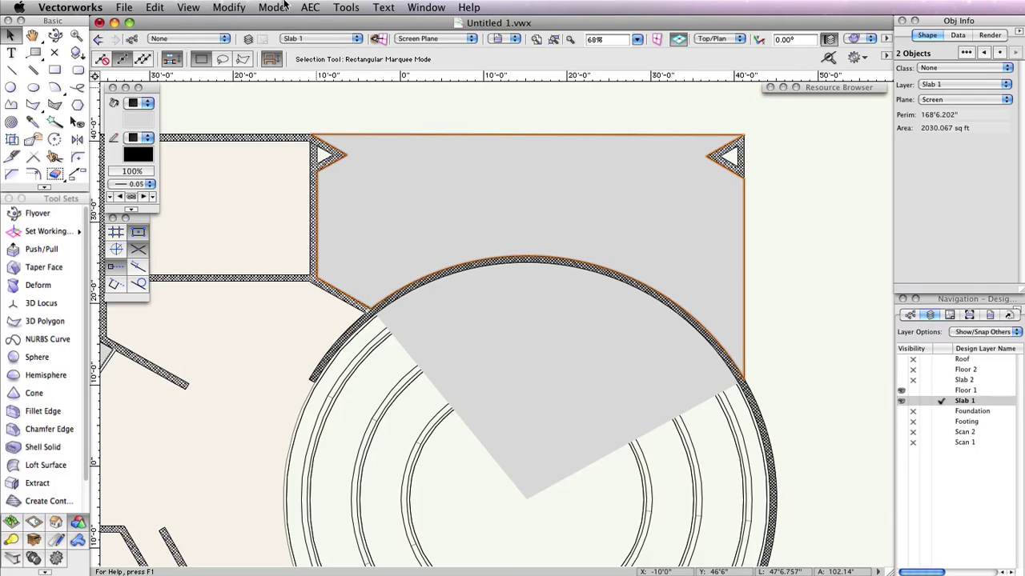
{"action": "left_click", "coordinate": [236, 5]}
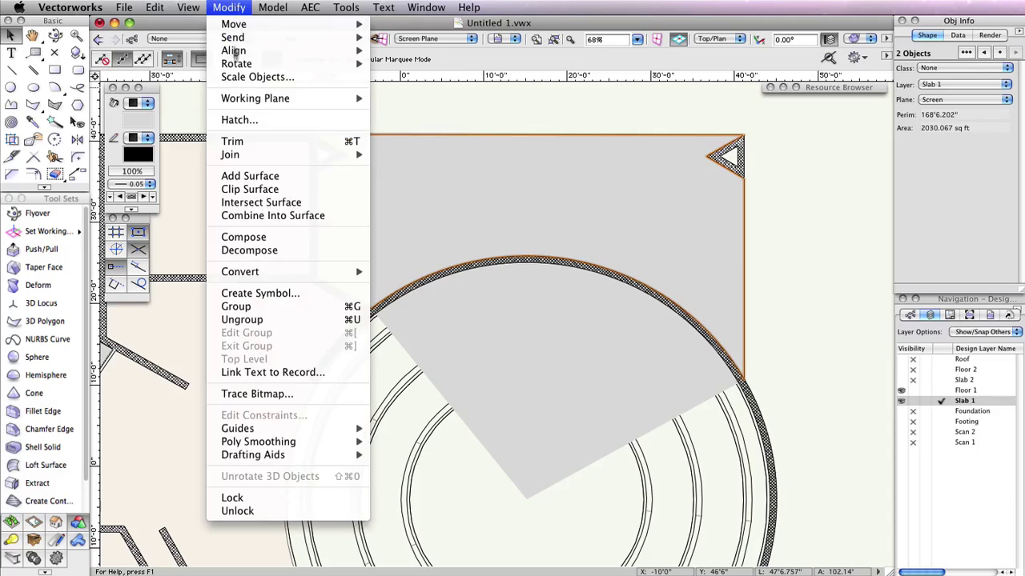
{"action": "left_click", "coordinate": [256, 237]}
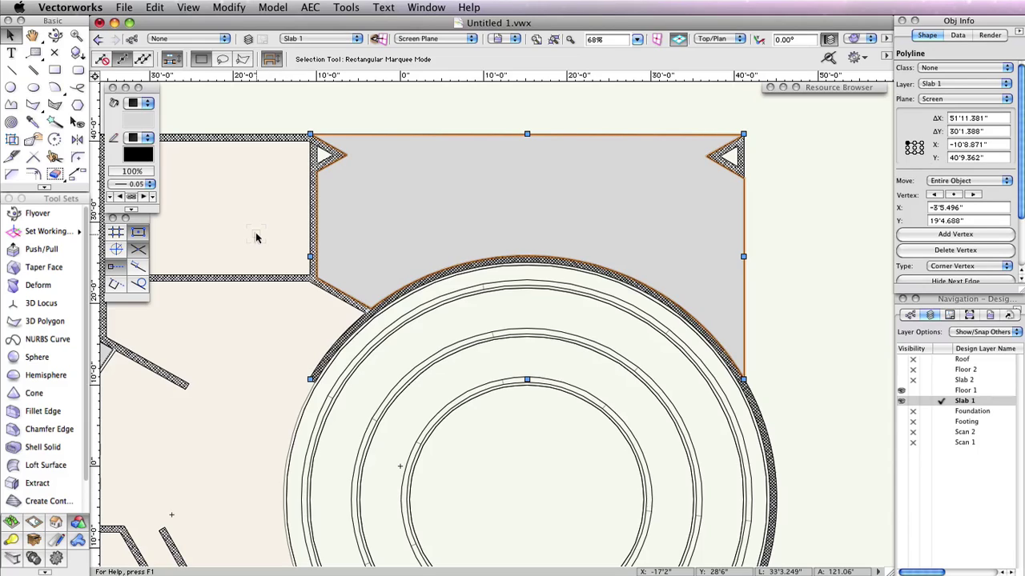
- Create a floor from the composed polyline with bottom Z -4" and thickness 4"
{"action": "left_click", "coordinate": [319, 8]}
{"action": "left_click", "coordinate": [320, 38]}
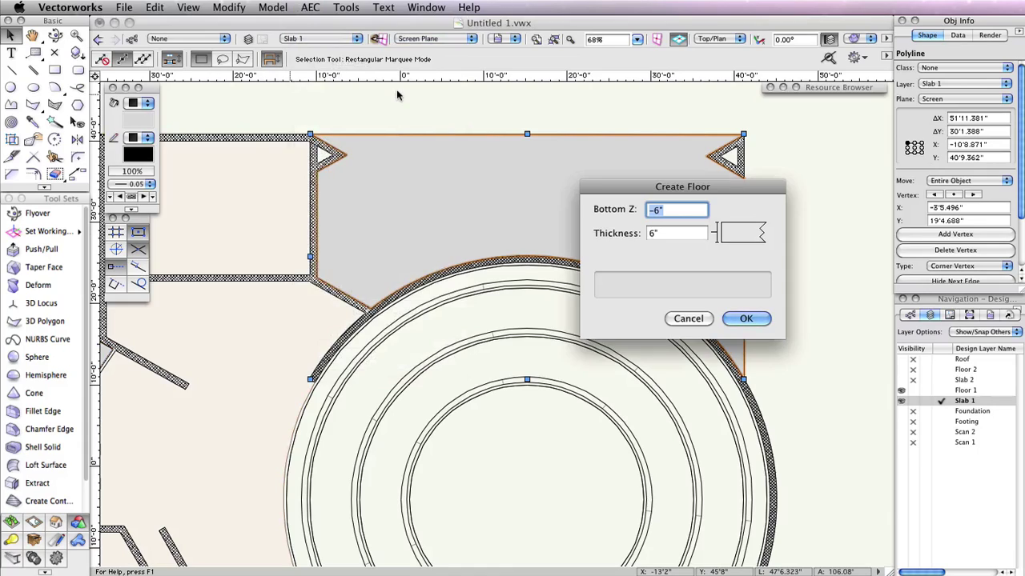
{"action": "type", "text": "-4"}
{"action": "key", "text": "Tab"}
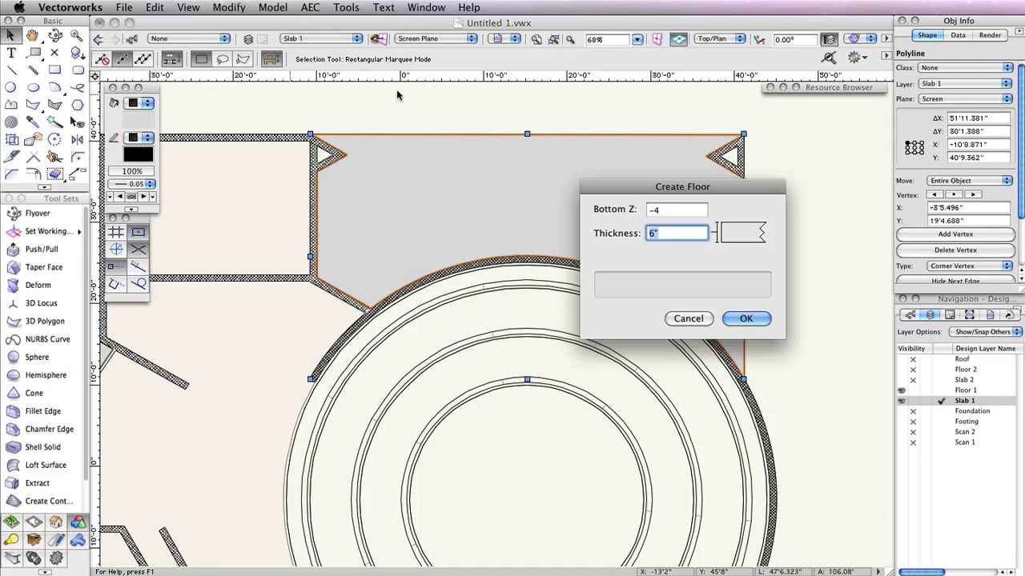
{"action": "type", "text": "4"}
{"action": "left_click", "coordinate": [730, 319]}
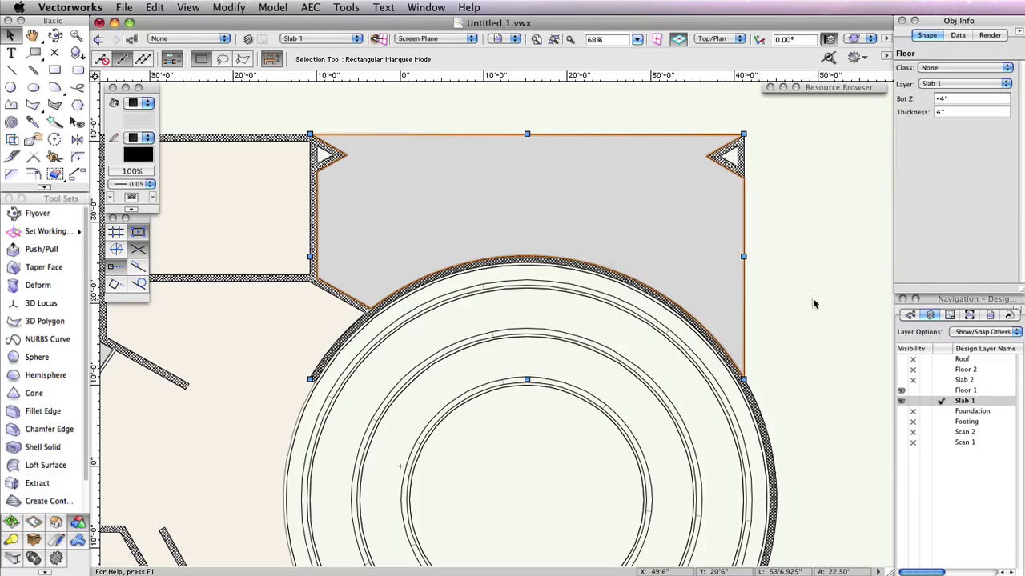
- Examine the new floor and the stepped floor area in a shaded 3D view of the whole model
{"action": "left_click", "coordinate": [853, 38]}
{"action": "left_click", "coordinate": [877, 130]}
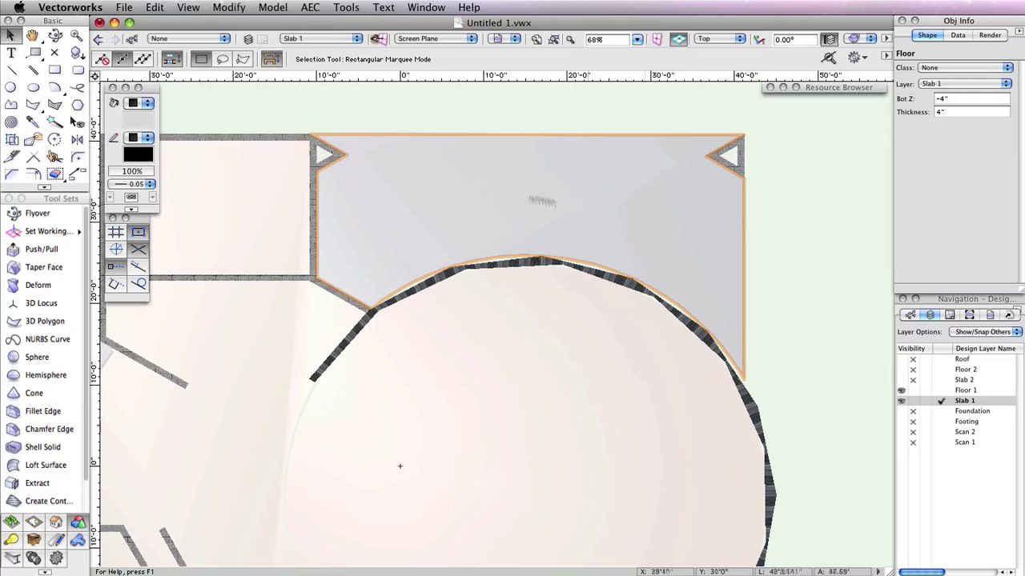
{"action": "left_click", "coordinate": [54, 35]}
{"action": "scroll", "coordinate": [500, 352], "scroll_direction": "down", "scroll_amount": 2}
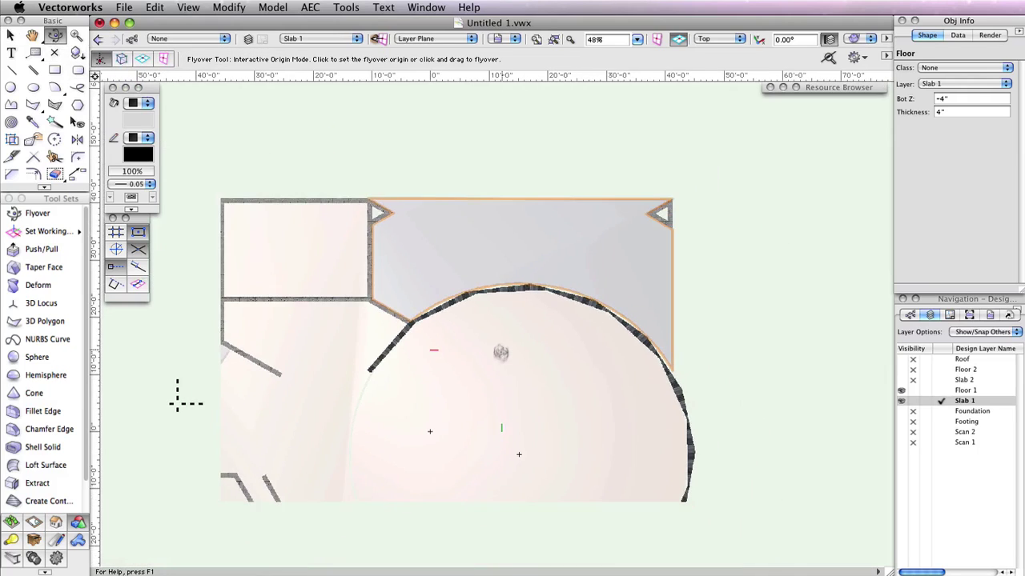
{"action": "left_click_drag", "start_coordinate": [485, 436], "coordinate": [423, 407]}
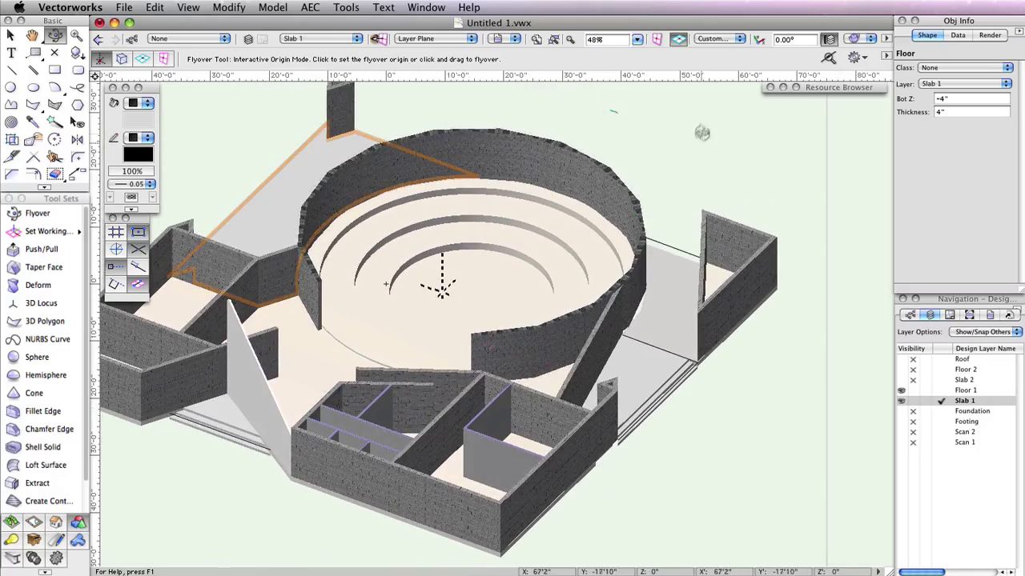
{"action": "left_click", "coordinate": [717, 38]}
{"action": "left_click", "coordinate": [740, 175]}
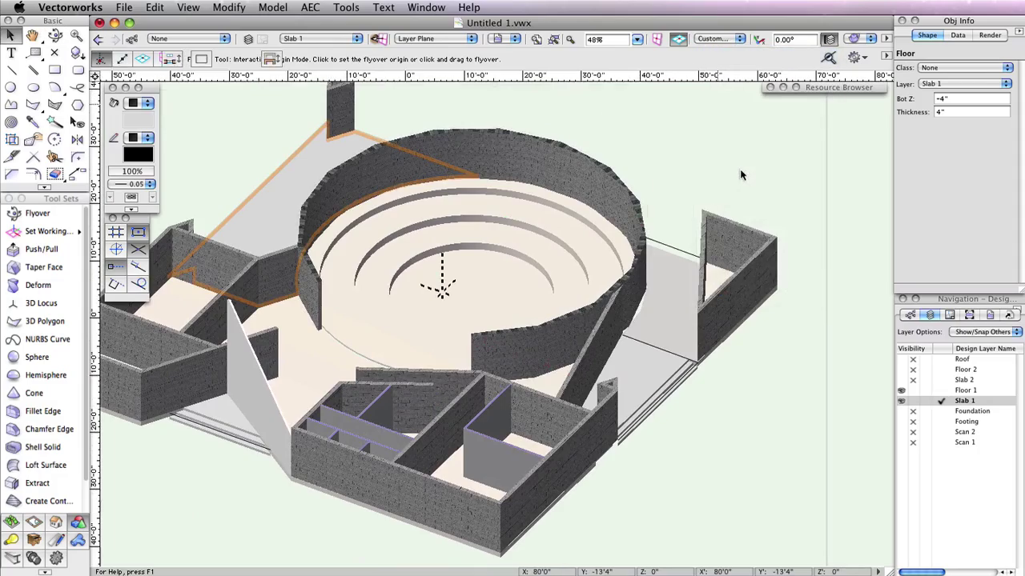